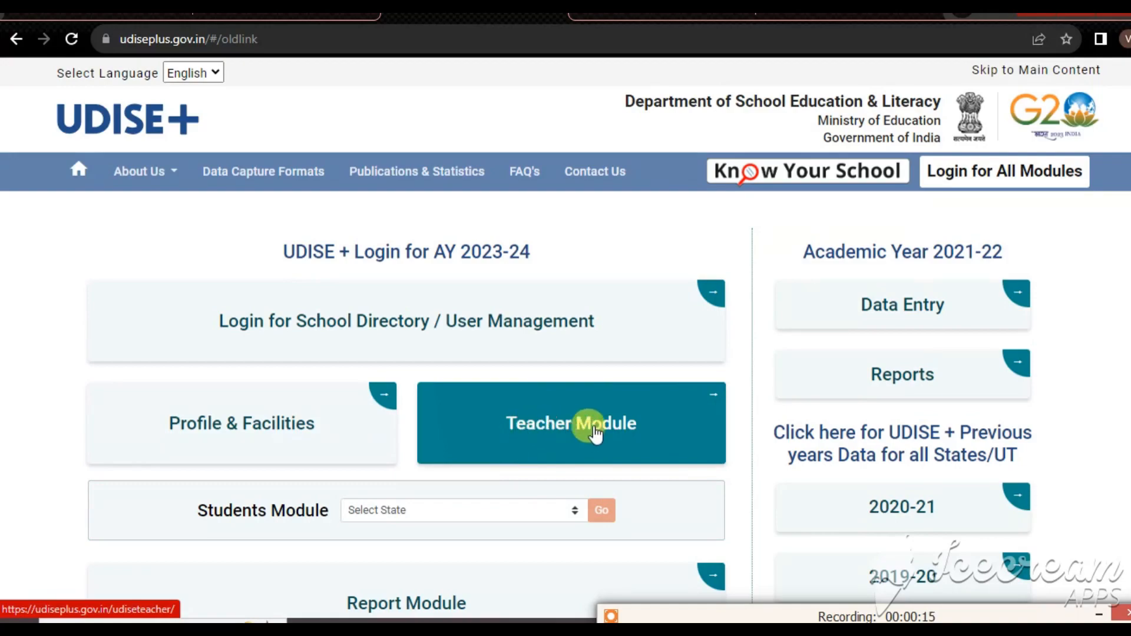
View the Vplus Online Service channel's videos on YouTube and return to the UDISE+ module login page.
{"action": "left_click", "coordinate": [341, 15]}
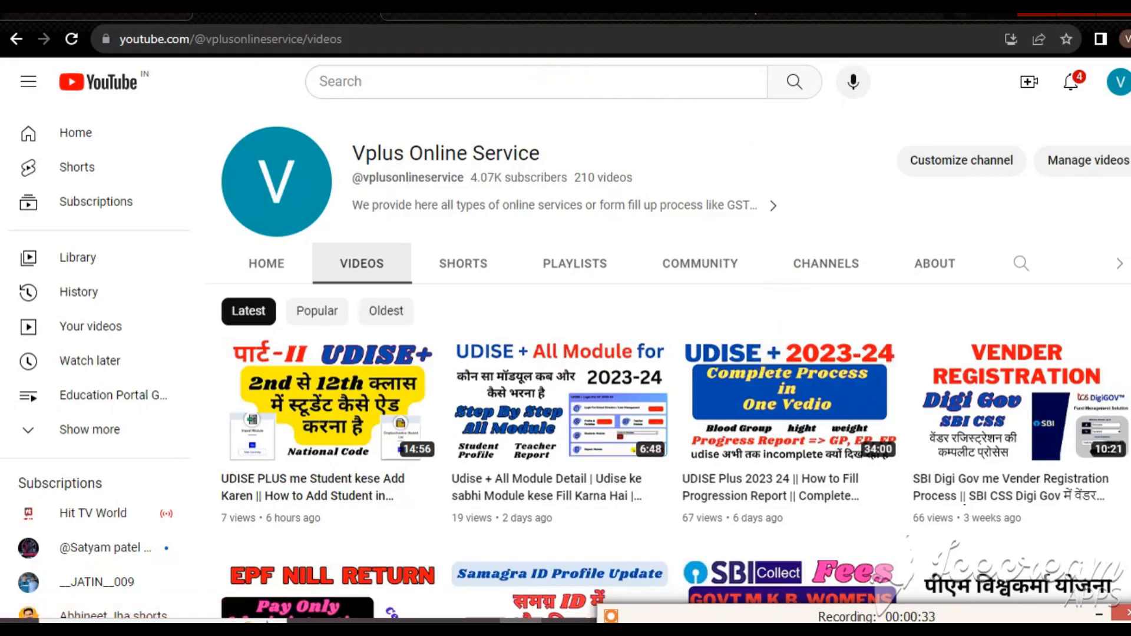
{"action": "left_click", "coordinate": [430, 9]}
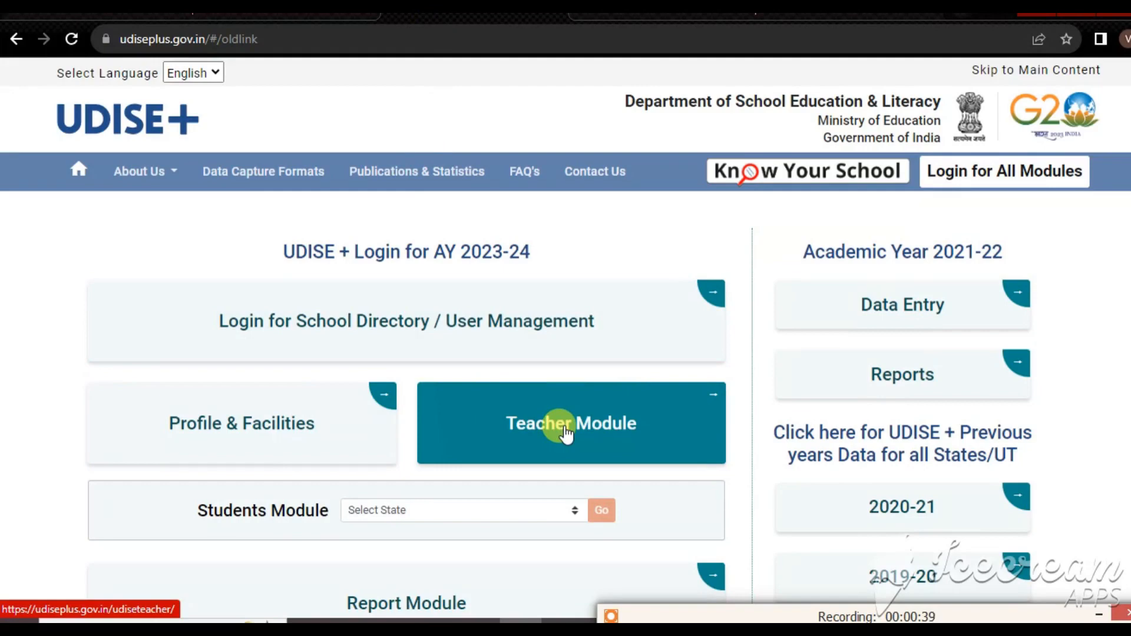
{"action": "left_click", "coordinate": [636, 632]}
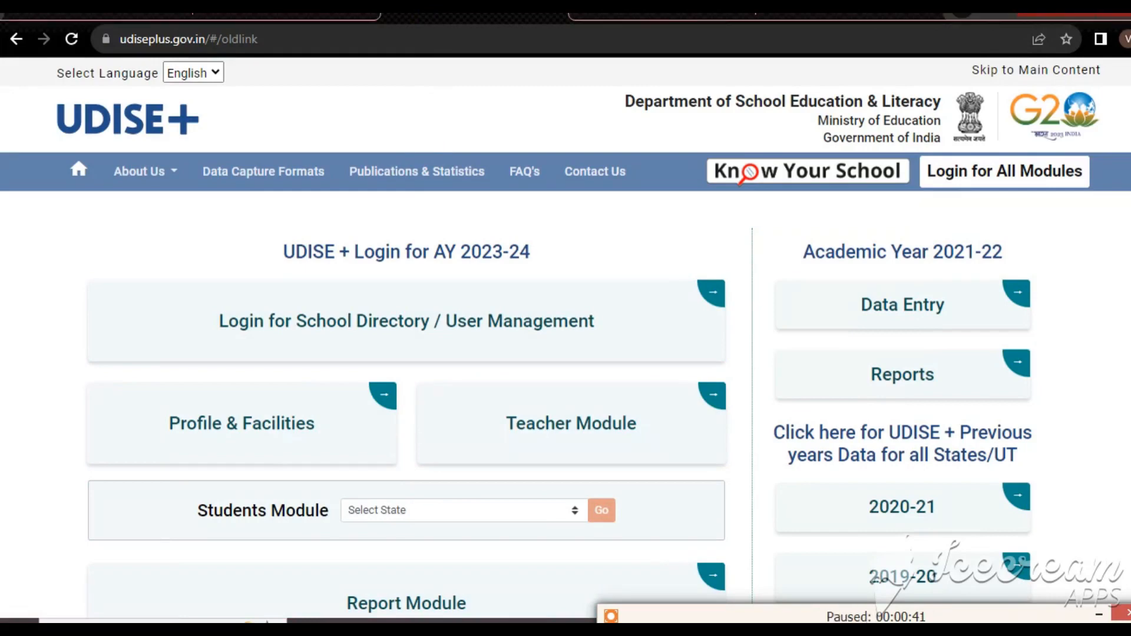
{"action": "left_click", "coordinate": [625, 632]}
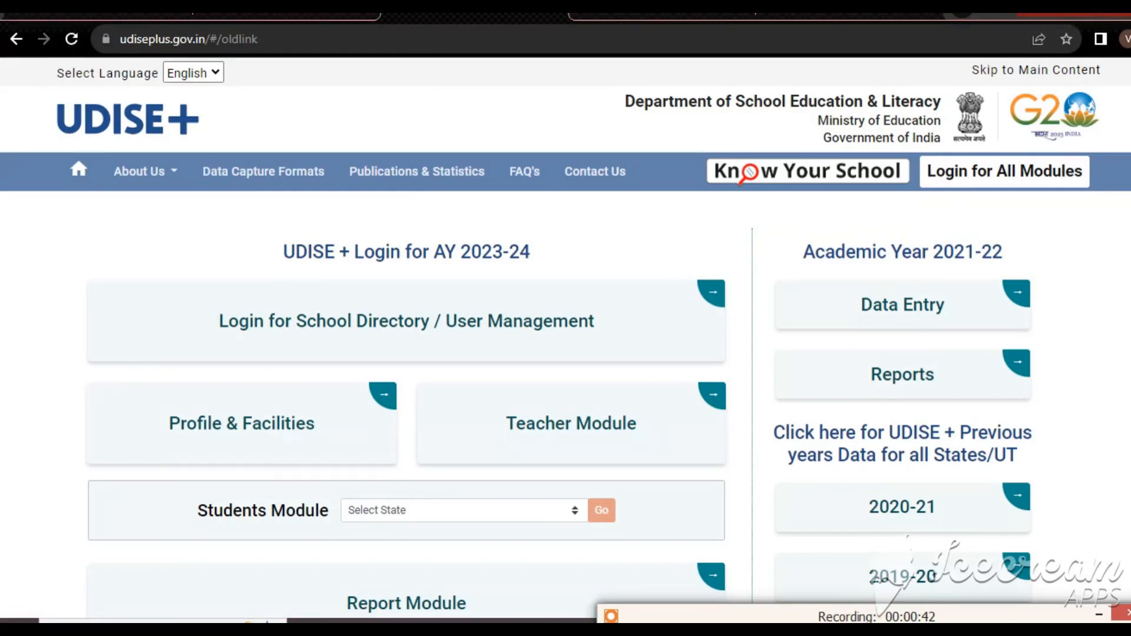
Open the Teacher Module and log in with the school's user name, password and captcha.
{"action": "left_click", "coordinate": [560, 439]}
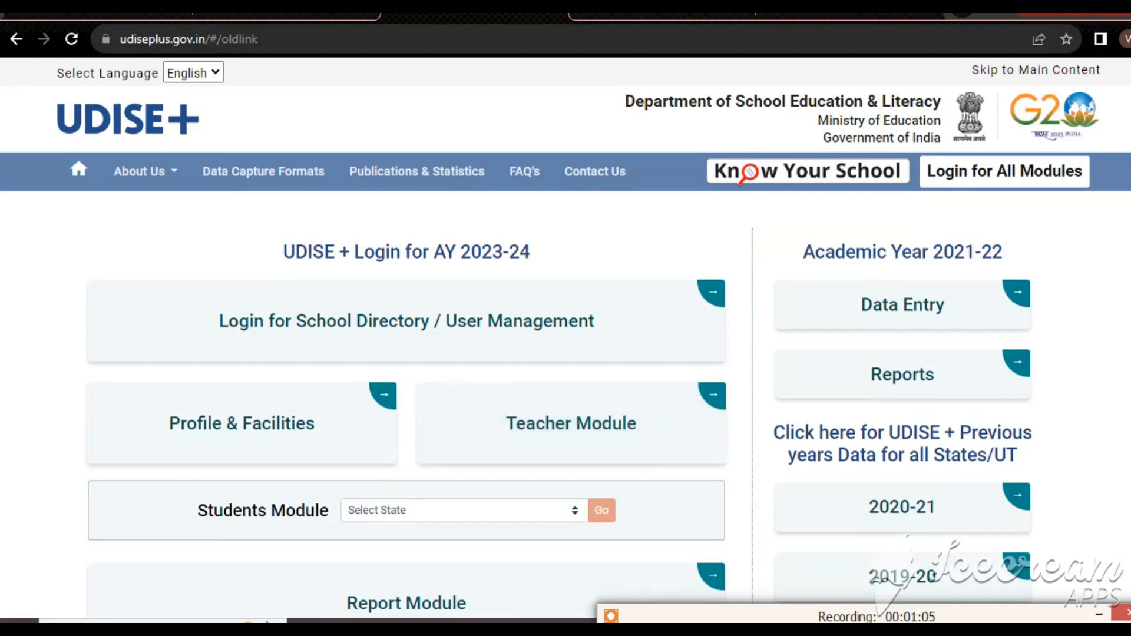
{"action": "left_click", "coordinate": [550, 423]}
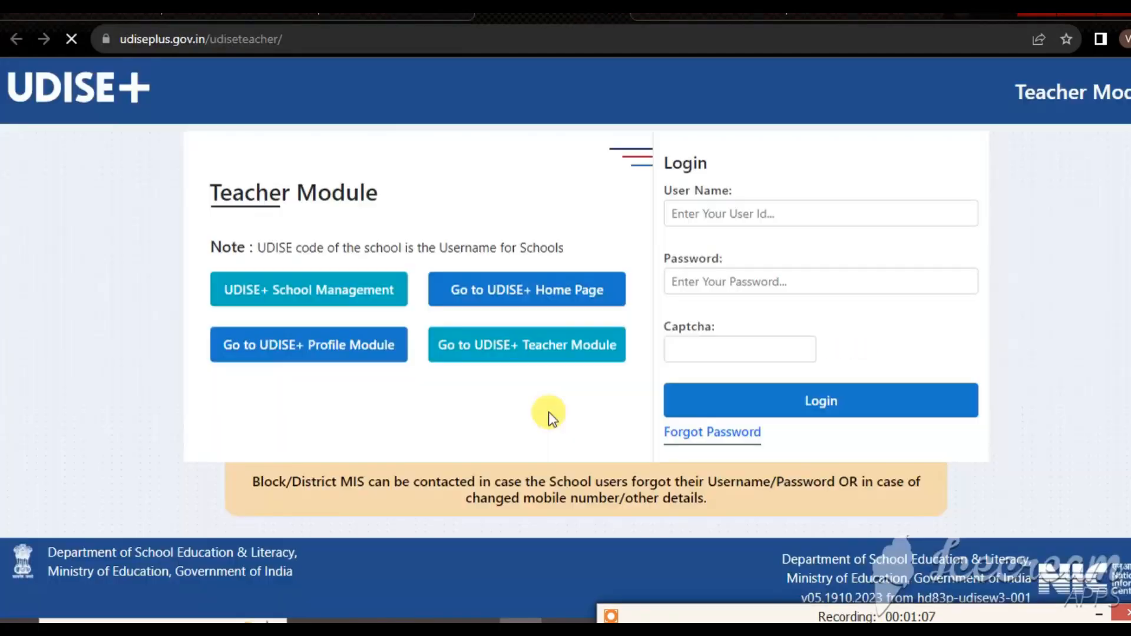
{"action": "left_click", "coordinate": [709, 214]}
{"action": "left_click", "coordinate": [705, 282]}
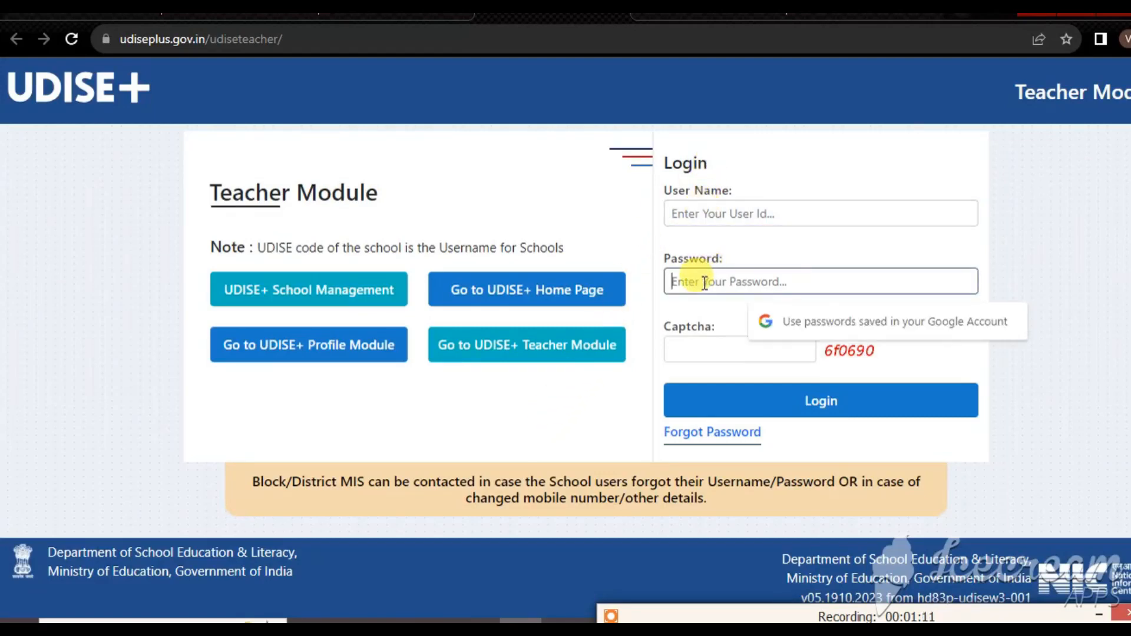
{"action": "left_click", "coordinate": [654, 370]}
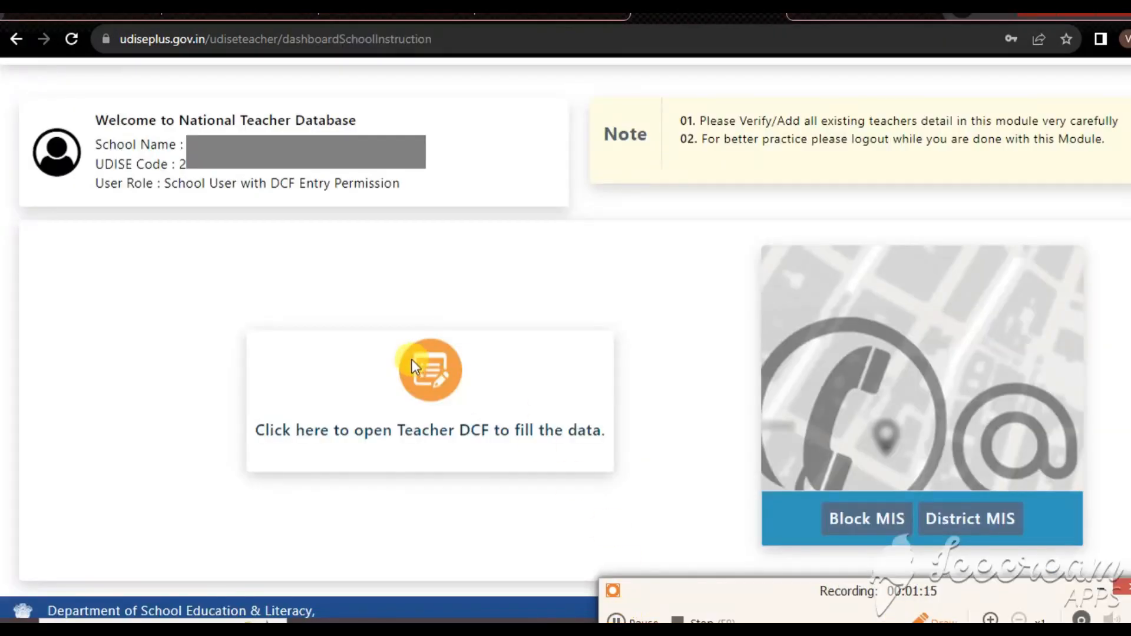
Review the National Teacher Database welcome page and open the Teacher DCF for data entry.
{"action": "mouse_move", "coordinate": [26, 83]}
{"action": "left_mouse_down"}
{"action": "mouse_move", "coordinate": [108, 183]}
{"action": "mouse_move", "coordinate": [1075, 458]}
{"action": "mouse_move", "coordinate": [1117, 517]}
{"action": "mouse_move", "coordinate": [1118, 554]}
{"action": "left_mouse_up"}
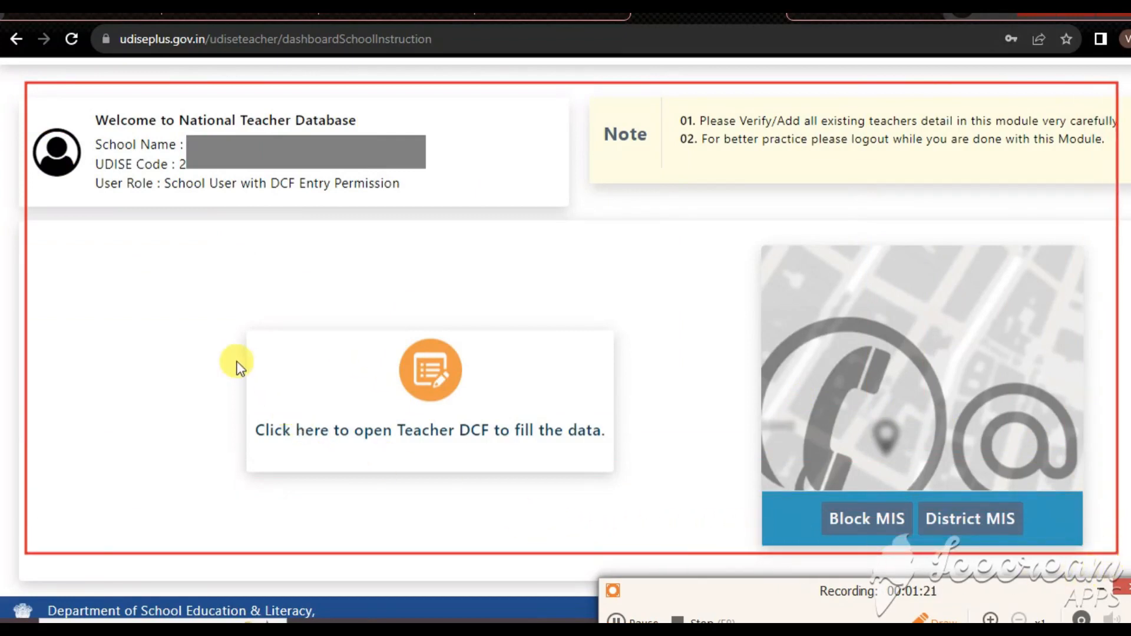
{"action": "mouse_move", "coordinate": [239, 314]}
{"action": "left_mouse_down"}
{"action": "mouse_move", "coordinate": [361, 452]}
{"action": "mouse_move", "coordinate": [628, 488]}
{"action": "left_mouse_up"}
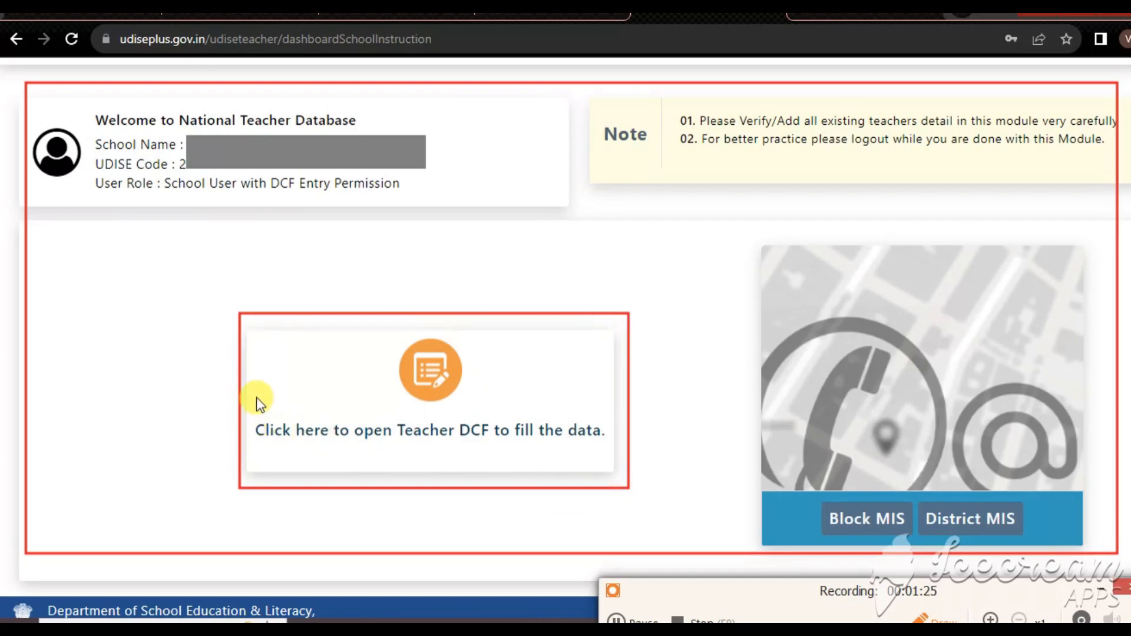
{"action": "mouse_move", "coordinate": [249, 402]}
{"action": "left_mouse_down"}
{"action": "mouse_move", "coordinate": [319, 447]}
{"action": "mouse_move", "coordinate": [625, 465]}
{"action": "left_mouse_up"}
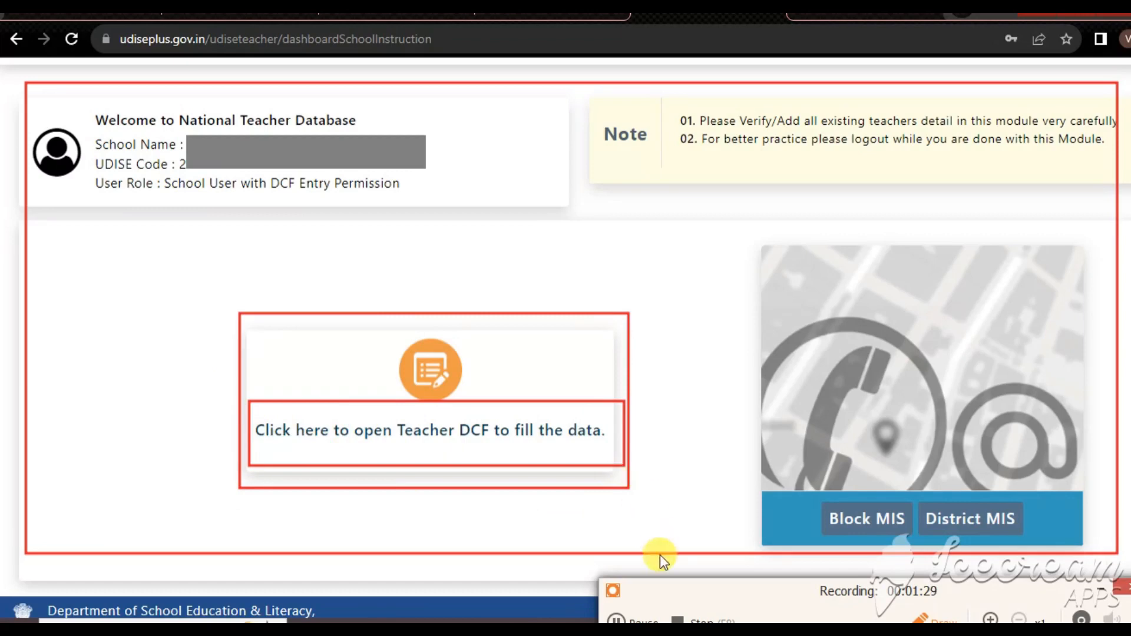
{"action": "left_click", "coordinate": [626, 620]}
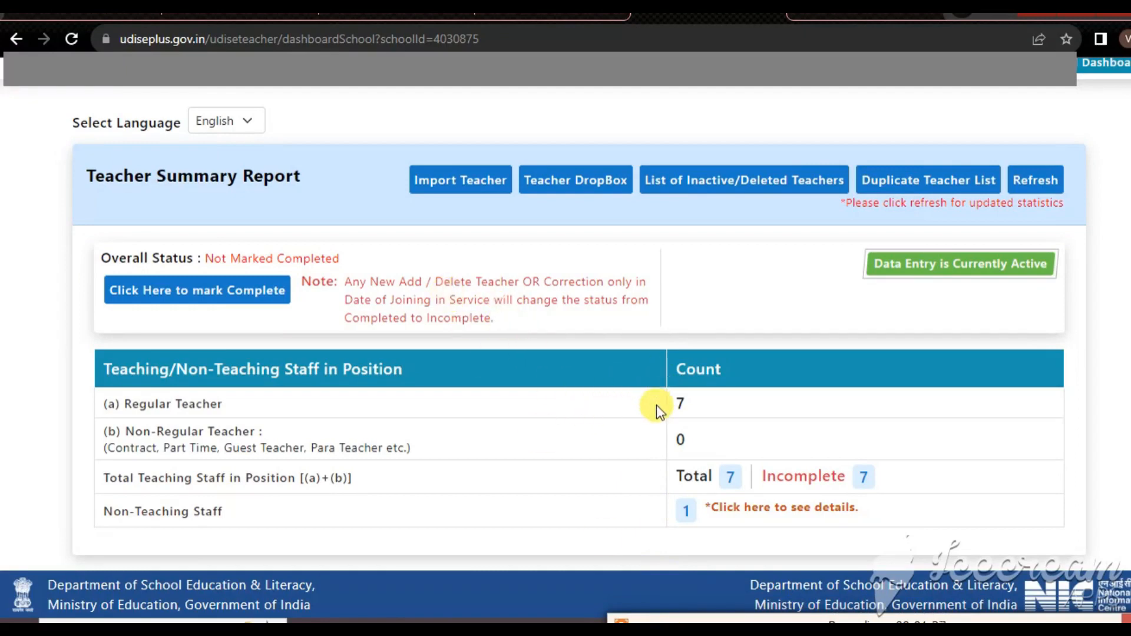
Examine the regular, total and incomplete teacher counts and the mark-complete option in the Teacher Summary Report.
{"action": "mouse_move", "coordinate": [641, 351]}
{"action": "left_mouse_down"}
{"action": "mouse_move", "coordinate": [671, 396]}
{"action": "mouse_move", "coordinate": [760, 422]}
{"action": "left_mouse_up"}
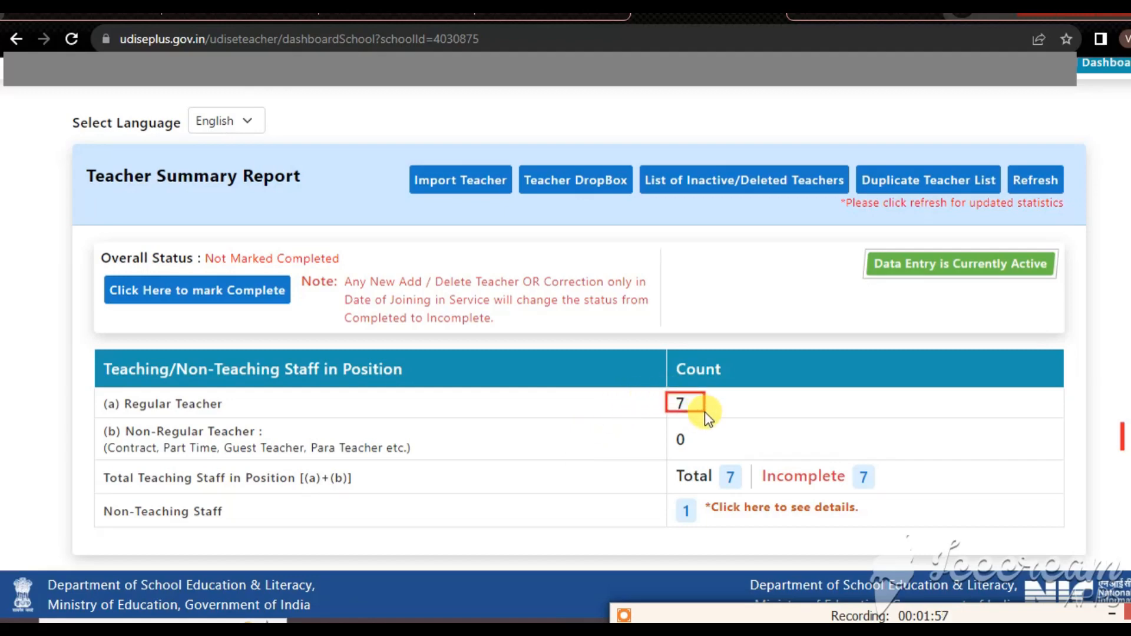
{"action": "left_click_drag", "start_coordinate": [733, 489], "coordinate": [740, 494]}
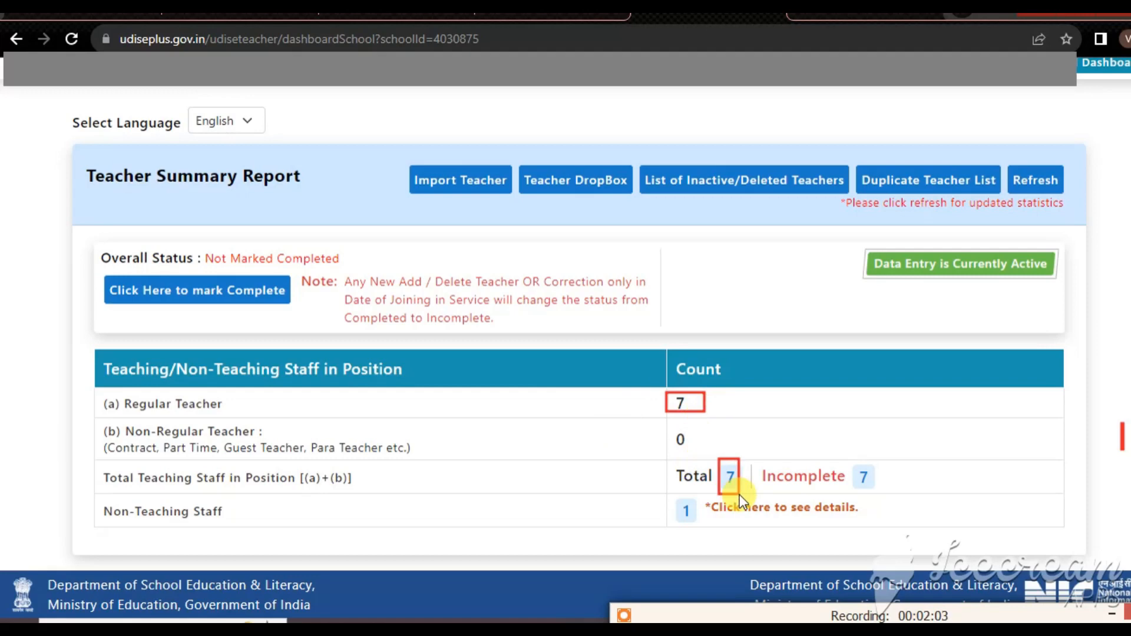
{"action": "mouse_move", "coordinate": [851, 452]}
{"action": "left_mouse_down"}
{"action": "mouse_move", "coordinate": [924, 504]}
{"action": "mouse_move", "coordinate": [882, 494]}
{"action": "left_mouse_up"}
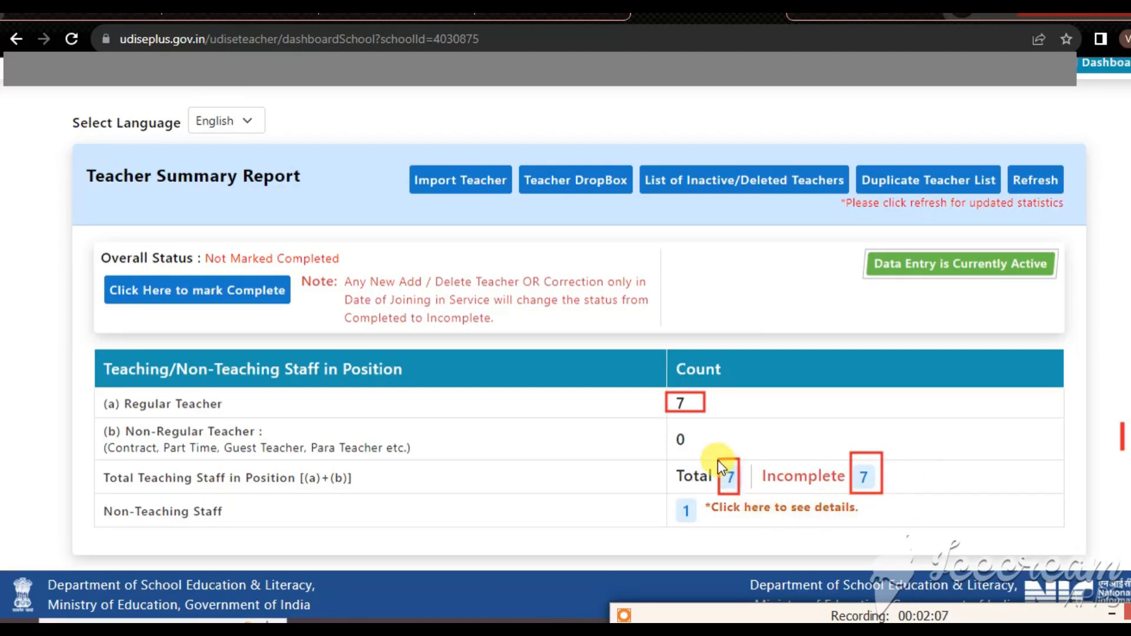
{"action": "left_click_drag", "start_coordinate": [718, 460], "coordinate": [740, 490]}
{"action": "left_click_drag", "start_coordinate": [850, 462], "coordinate": [865, 475]}
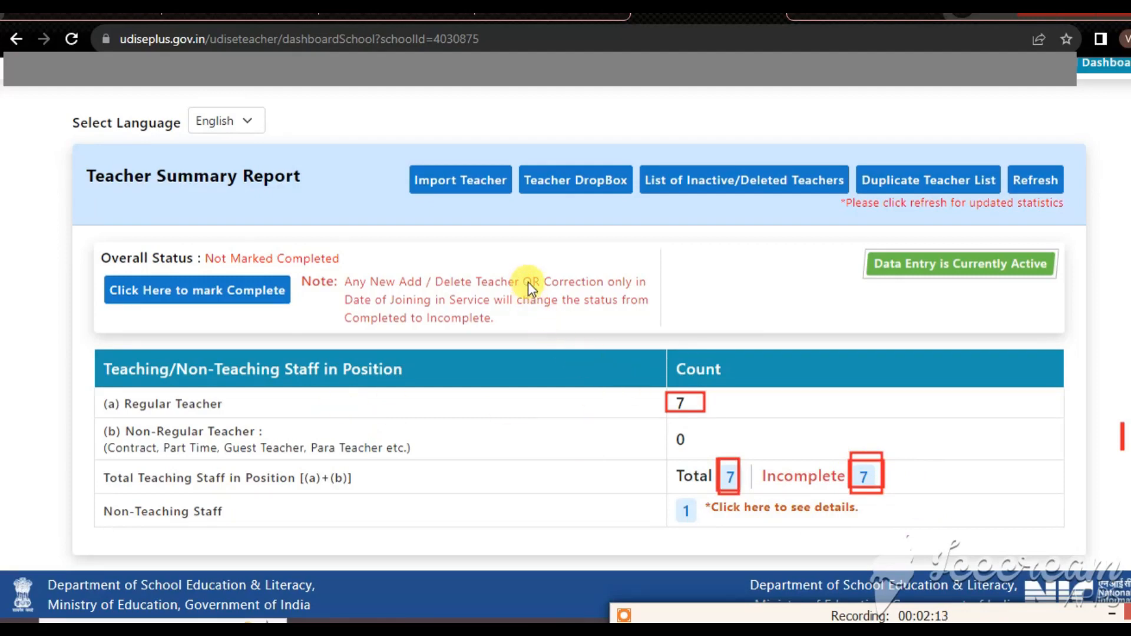
{"action": "mouse_move", "coordinate": [98, 270]}
{"action": "left_mouse_down"}
{"action": "mouse_move", "coordinate": [189, 306]}
{"action": "mouse_move", "coordinate": [300, 309]}
{"action": "left_mouse_up"}
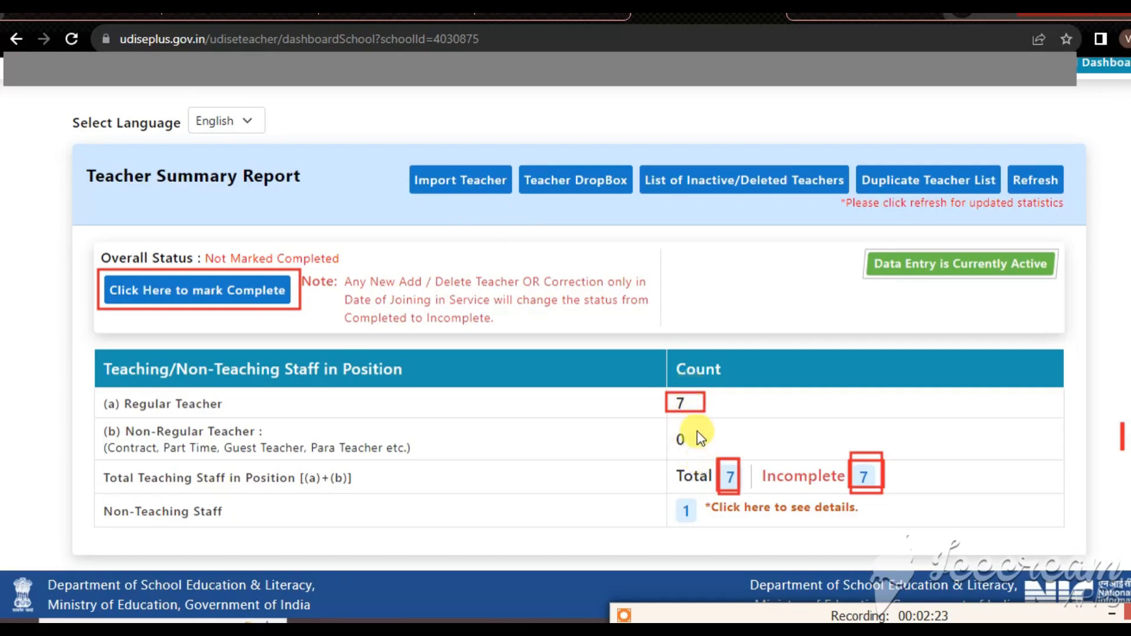
{"action": "left_click_drag", "start_coordinate": [712, 453], "coordinate": [744, 502]}
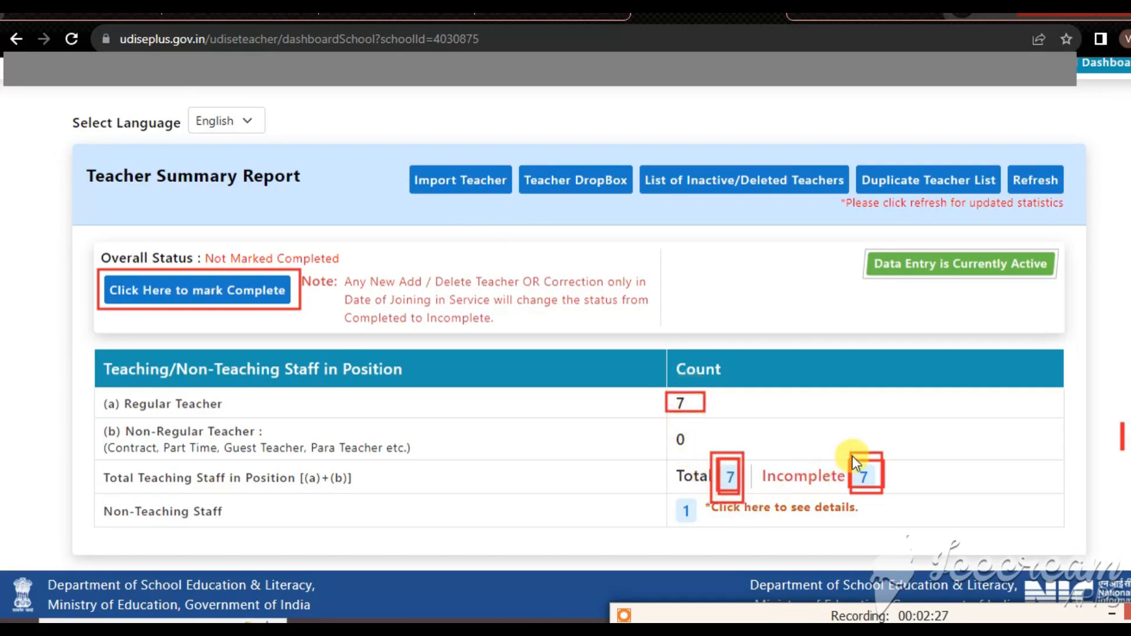
{"action": "left_click_drag", "start_coordinate": [852, 455], "coordinate": [883, 504]}
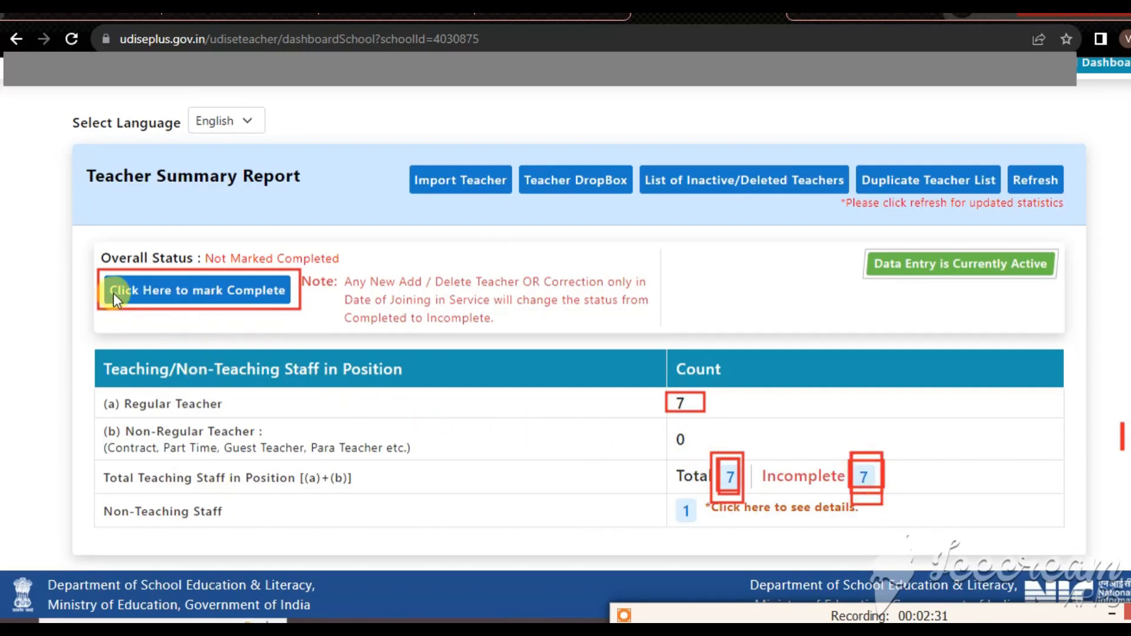
{"action": "left_click_drag", "start_coordinate": [98, 269], "coordinate": [293, 315]}
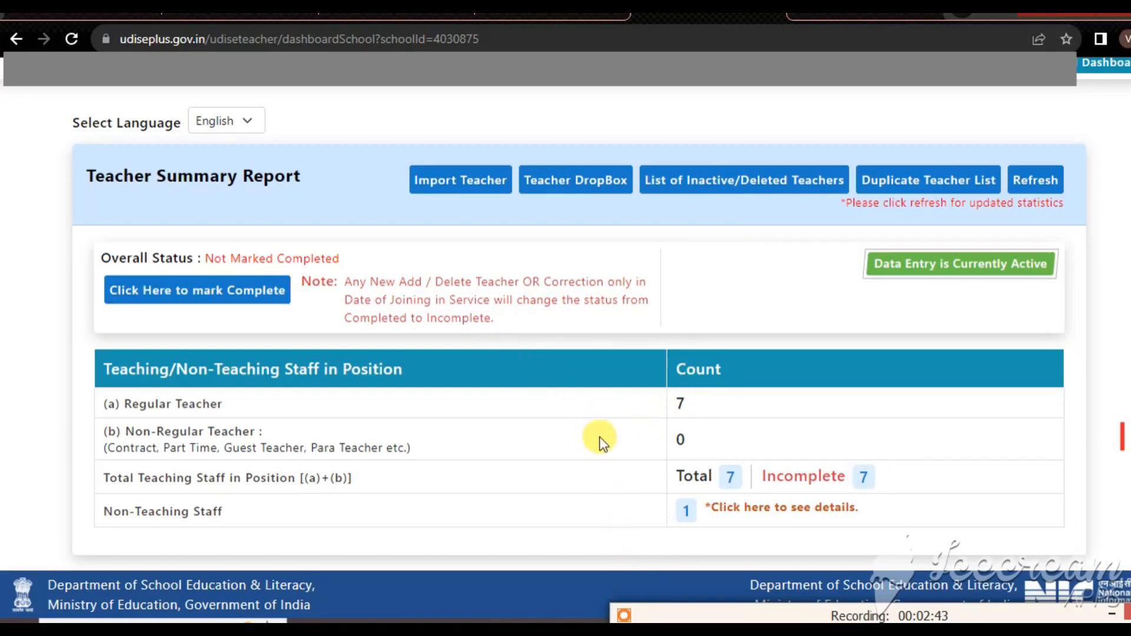
Compare the teaching staff counts in the summary report and open the detailed list of teachers.
{"action": "left_click_drag", "start_coordinate": [658, 391], "coordinate": [708, 413]}
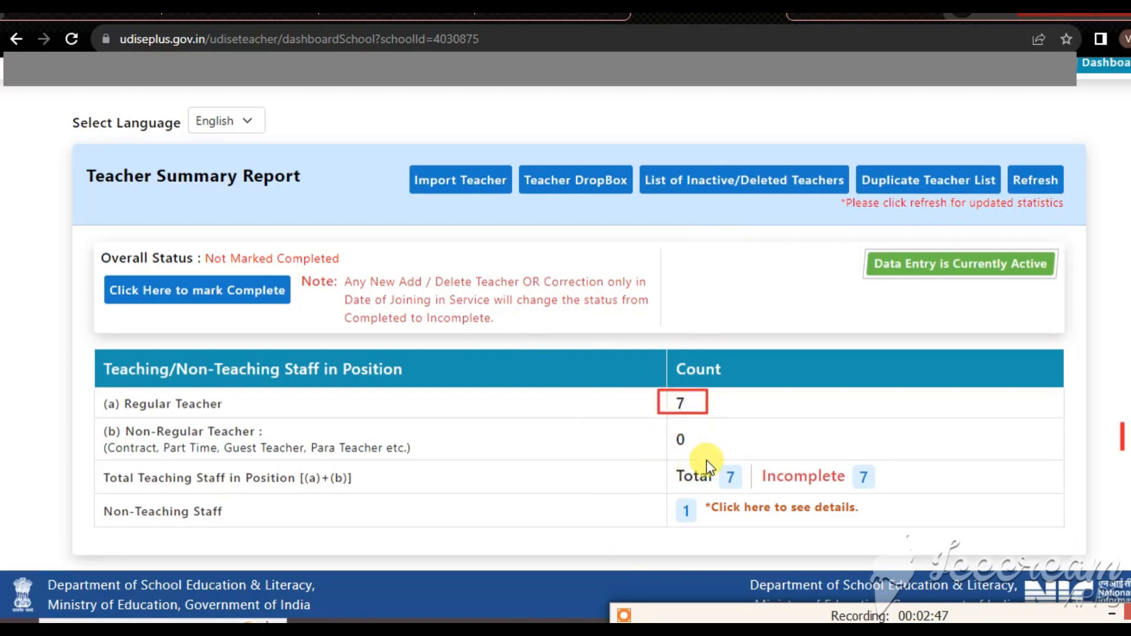
{"action": "left_click_drag", "start_coordinate": [737, 480], "coordinate": [746, 490]}
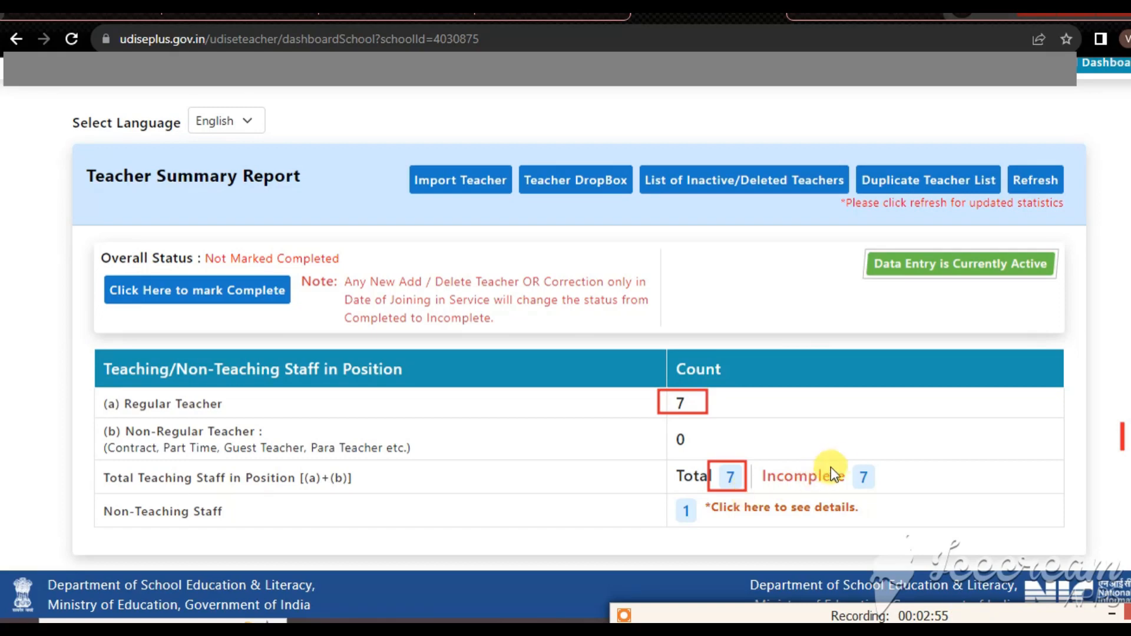
{"action": "left_click_drag", "start_coordinate": [840, 458], "coordinate": [879, 490]}
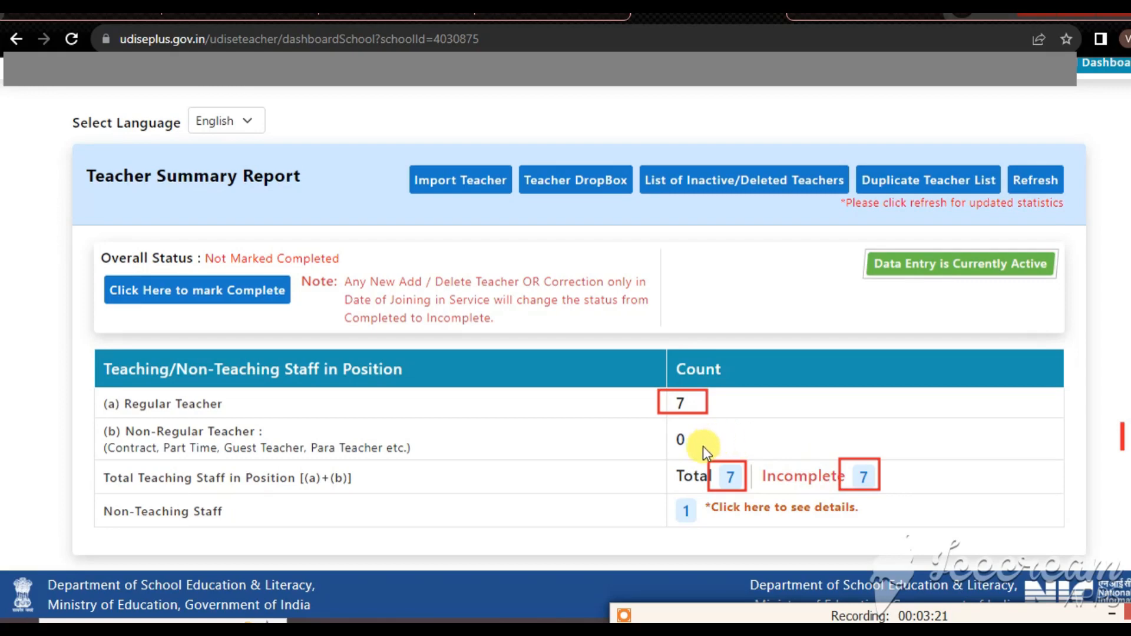
{"action": "left_click_drag", "start_coordinate": [699, 450], "coordinate": [747, 503]}
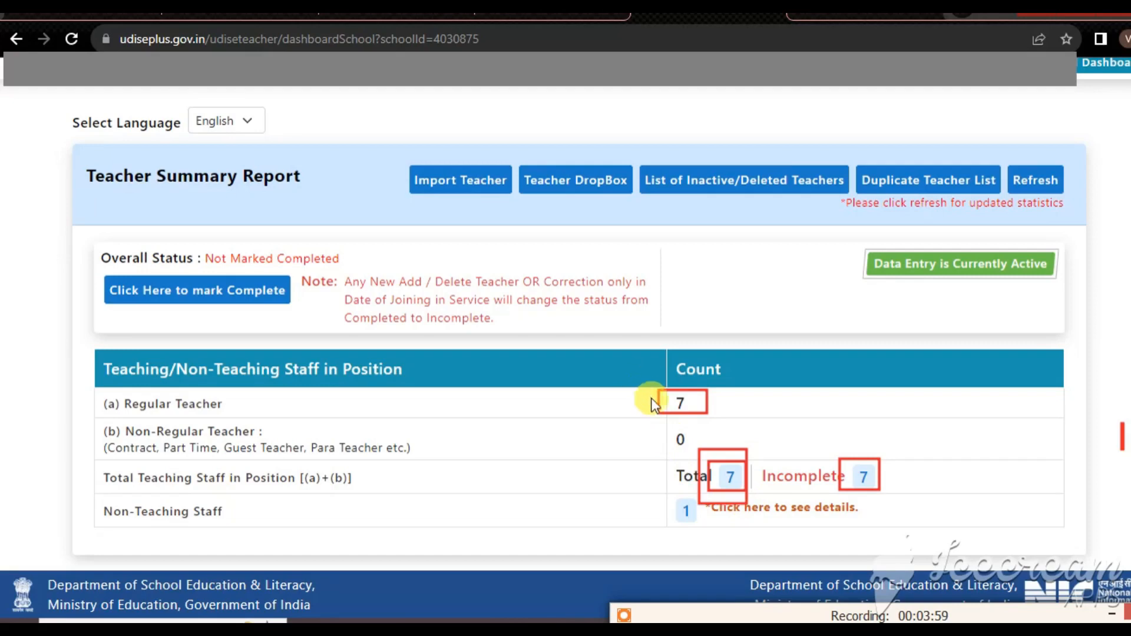
{"action": "left_click_drag", "start_coordinate": [711, 461], "coordinate": [751, 496]}
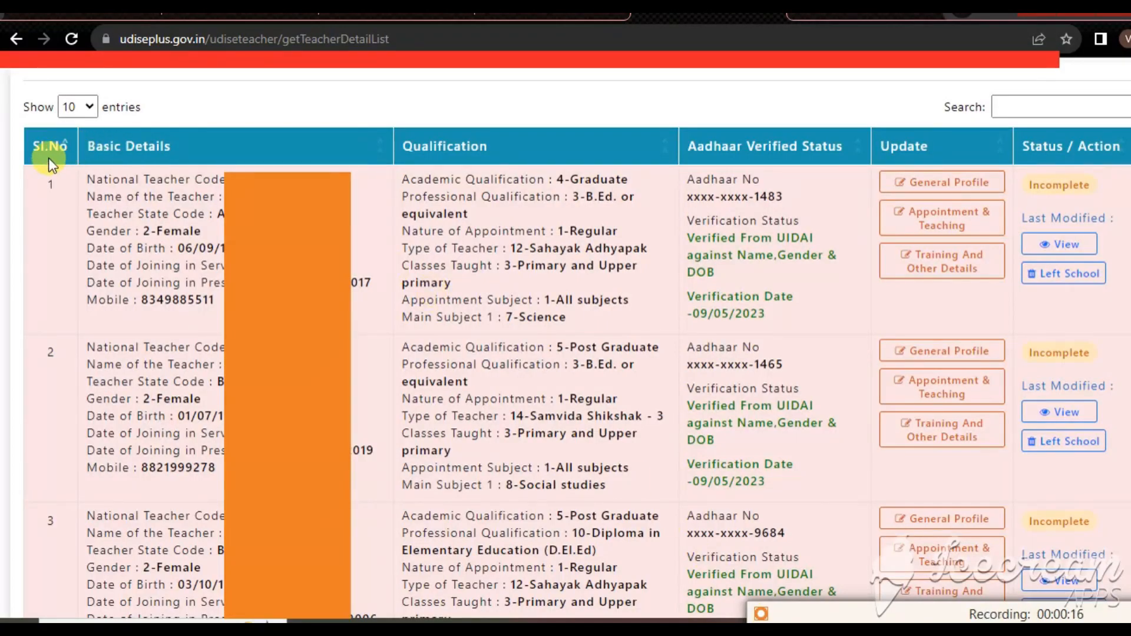
Examine the teacher list rows and the General Profile, Appointment & Teaching, and Training And Other Details update options for the first teacher.
{"action": "left_click_drag", "start_coordinate": [29, 170], "coordinate": [75, 214]}
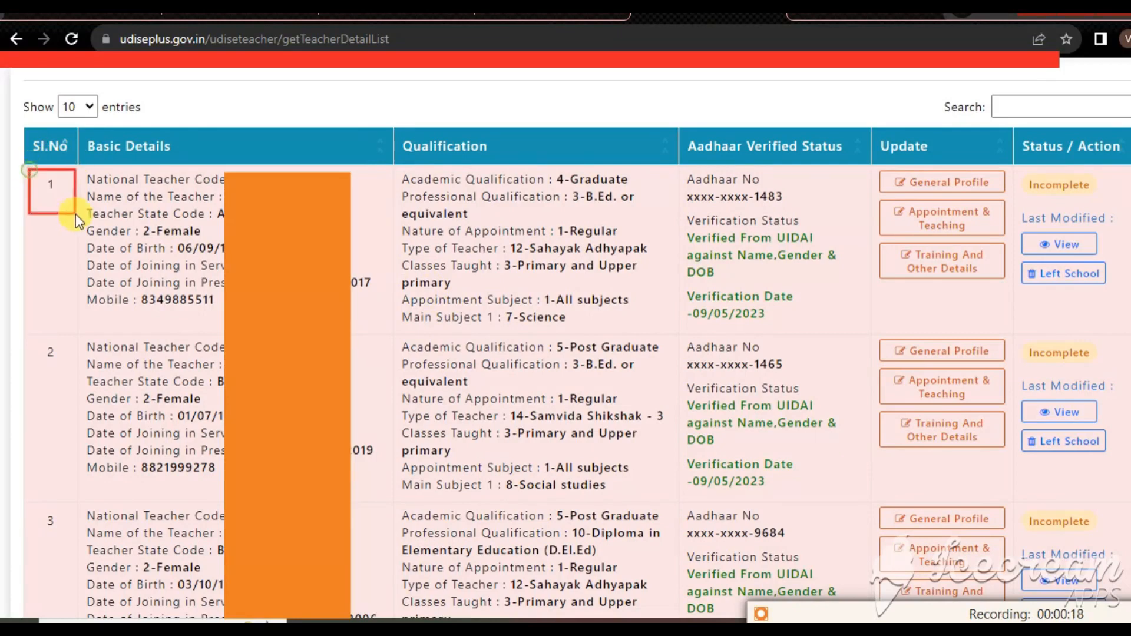
{"action": "left_click_drag", "start_coordinate": [33, 320], "coordinate": [61, 372]}
{"action": "left_click_drag", "start_coordinate": [40, 501], "coordinate": [74, 548]}
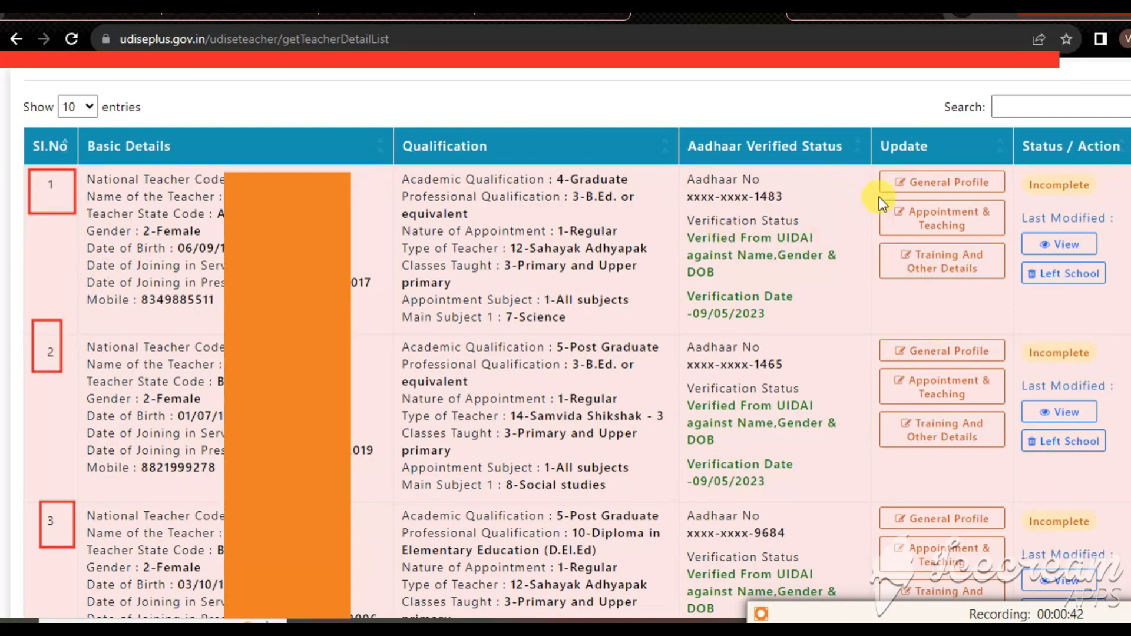
{"action": "left_click_drag", "start_coordinate": [875, 162], "coordinate": [1009, 300]}
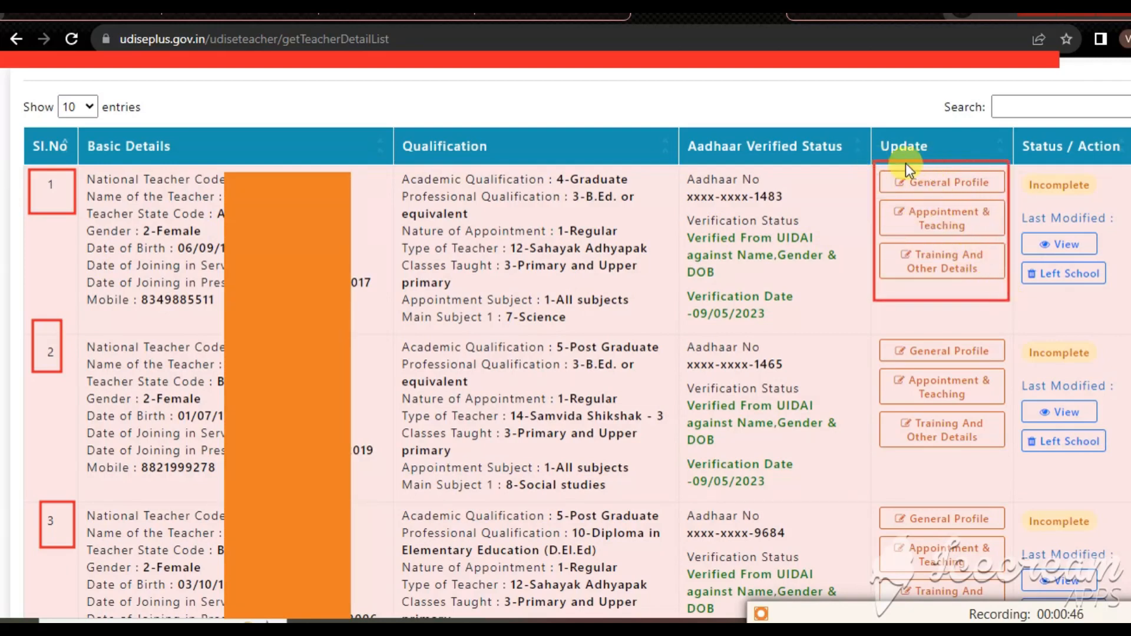
{"action": "left_click_drag", "start_coordinate": [889, 169], "coordinate": [992, 194]}
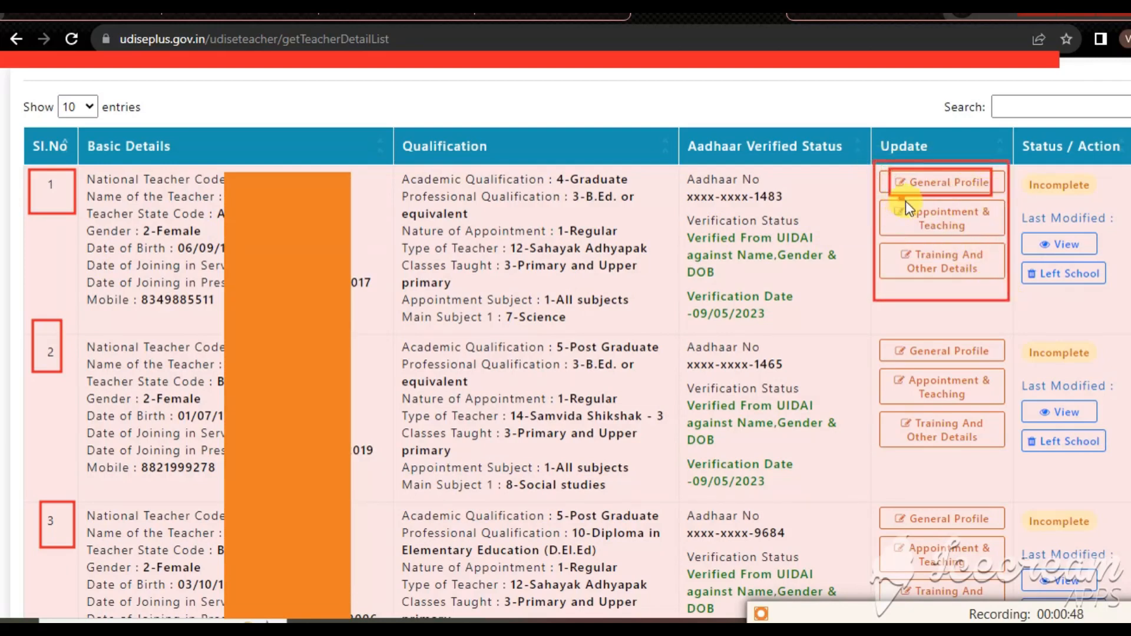
{"action": "left_click_drag", "start_coordinate": [900, 200], "coordinate": [997, 233]}
{"action": "mouse_move", "coordinate": [893, 242]}
{"action": "left_mouse_down"}
{"action": "mouse_move", "coordinate": [910, 264]}
{"action": "mouse_move", "coordinate": [998, 281]}
{"action": "left_mouse_up"}
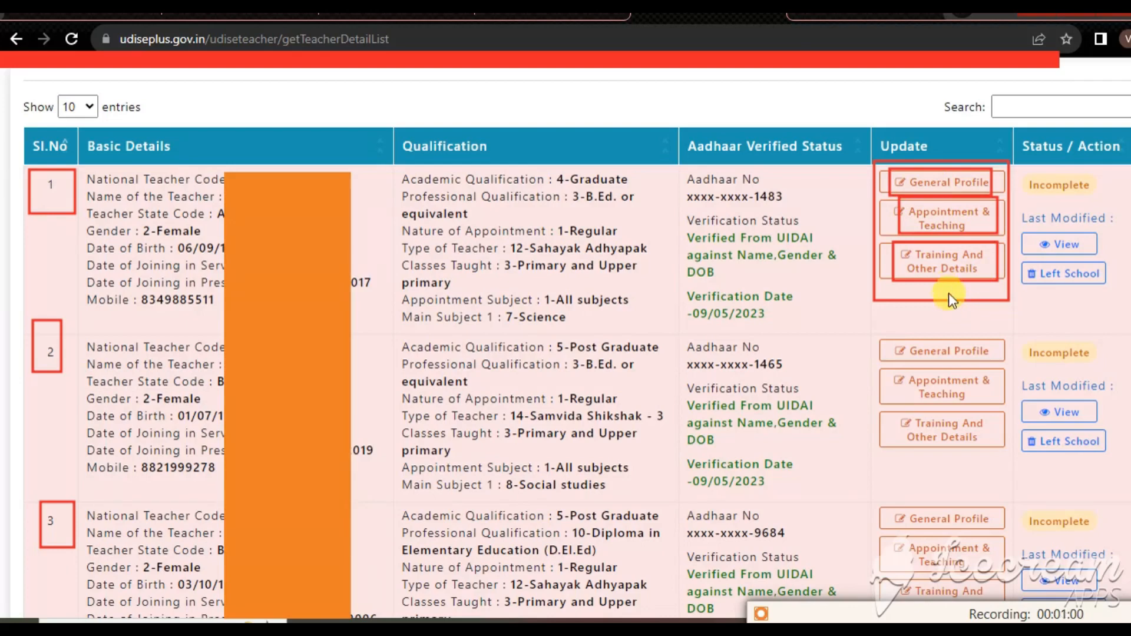
{"action": "mouse_move", "coordinate": [895, 168]}
{"action": "left_mouse_down"}
{"action": "mouse_move", "coordinate": [982, 207]}
{"action": "mouse_move", "coordinate": [999, 199]}
{"action": "left_mouse_up"}
{"action": "left_click_drag", "start_coordinate": [890, 172], "coordinate": [997, 196]}
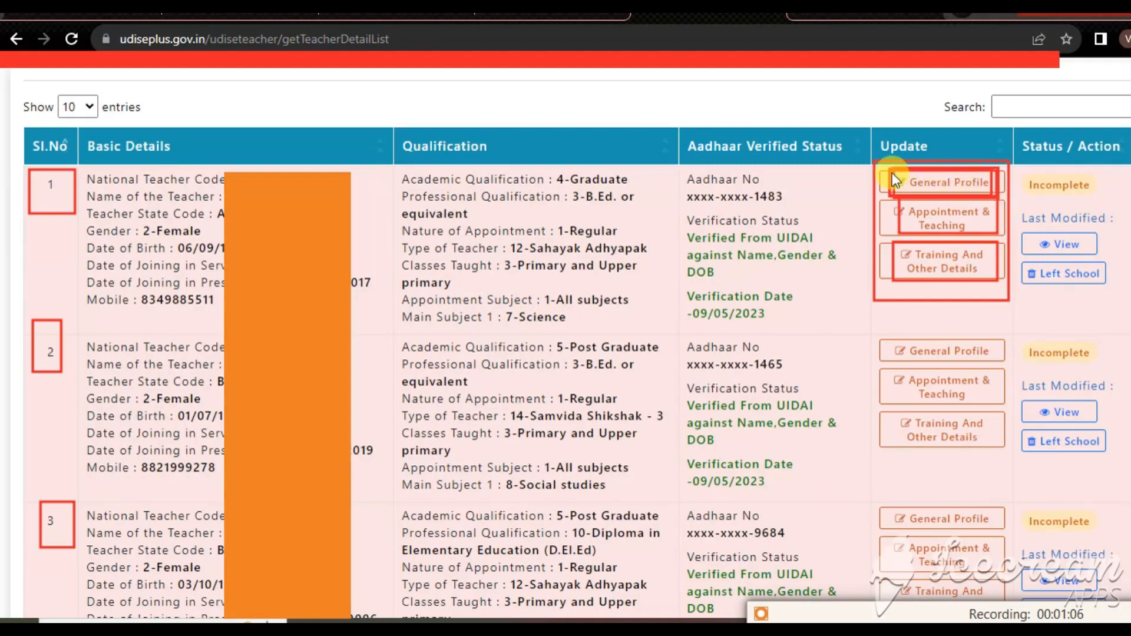
{"action": "left_click_drag", "start_coordinate": [892, 172], "coordinate": [993, 194]}
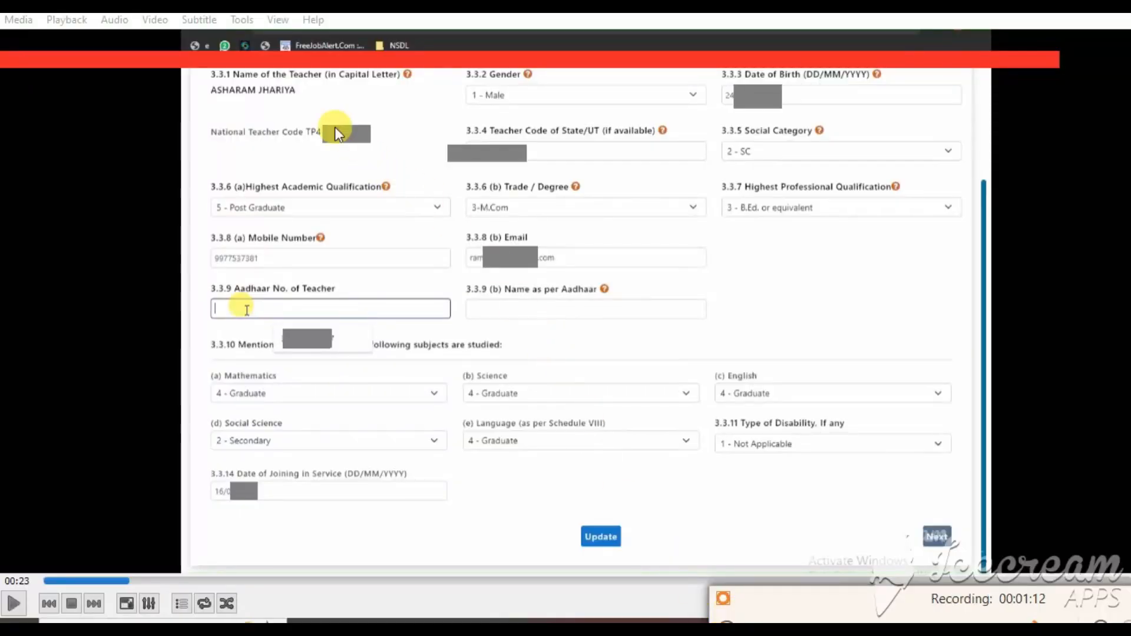
Examine the general profile form in the example video, focusing on the Aadhaar No. of Teacher field.
{"action": "mouse_move", "coordinate": [193, 83]}
{"action": "left_mouse_down"}
{"action": "mouse_move", "coordinate": [585, 246]}
{"action": "mouse_move", "coordinate": [916, 487]}
{"action": "mouse_move", "coordinate": [971, 563]}
{"action": "left_mouse_up"}
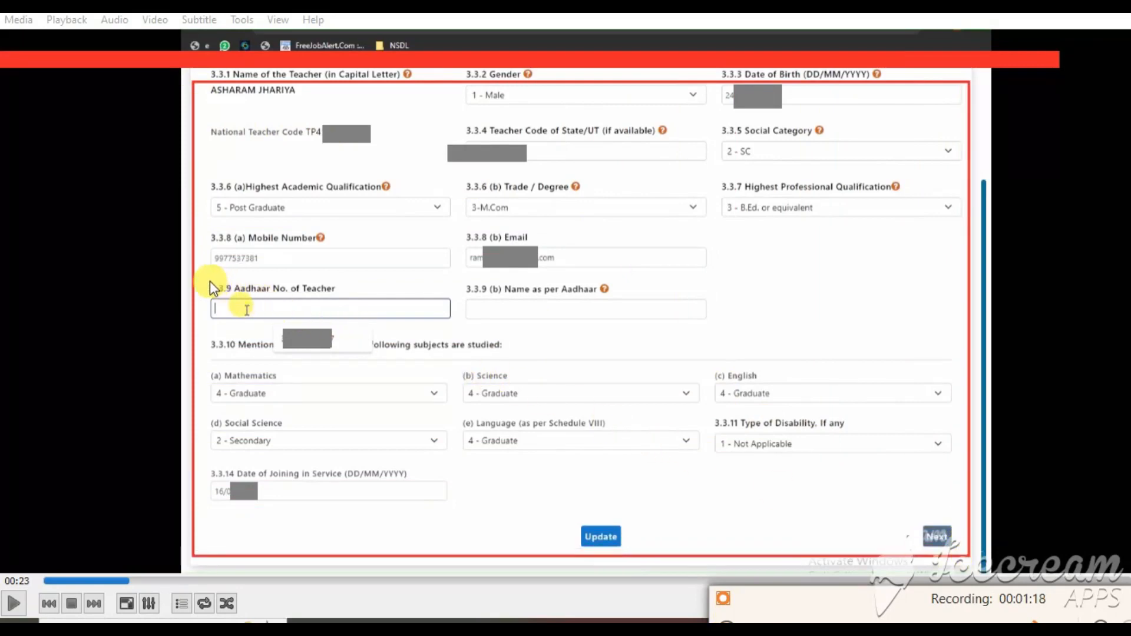
{"action": "mouse_move", "coordinate": [209, 281]}
{"action": "left_mouse_down"}
{"action": "mouse_move", "coordinate": [359, 331]}
{"action": "mouse_move", "coordinate": [462, 340]}
{"action": "mouse_move", "coordinate": [455, 324]}
{"action": "left_mouse_up"}
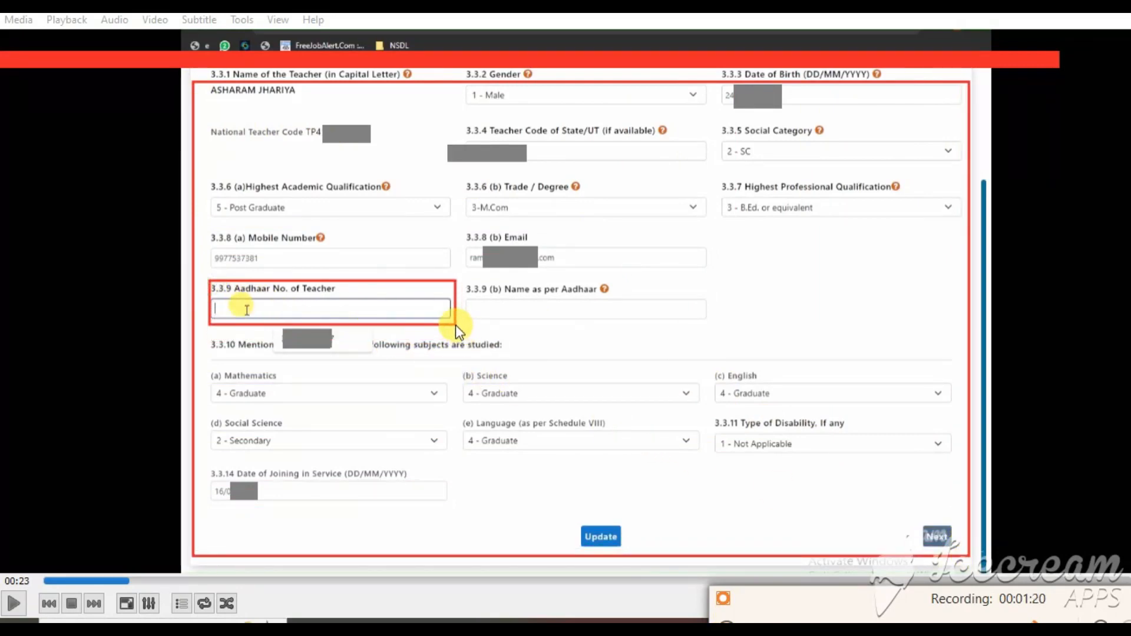
{"action": "mouse_move", "coordinate": [203, 276]}
{"action": "left_mouse_down"}
{"action": "mouse_move", "coordinate": [352, 328]}
{"action": "mouse_move", "coordinate": [450, 316]}
{"action": "mouse_move", "coordinate": [457, 327]}
{"action": "left_mouse_up"}
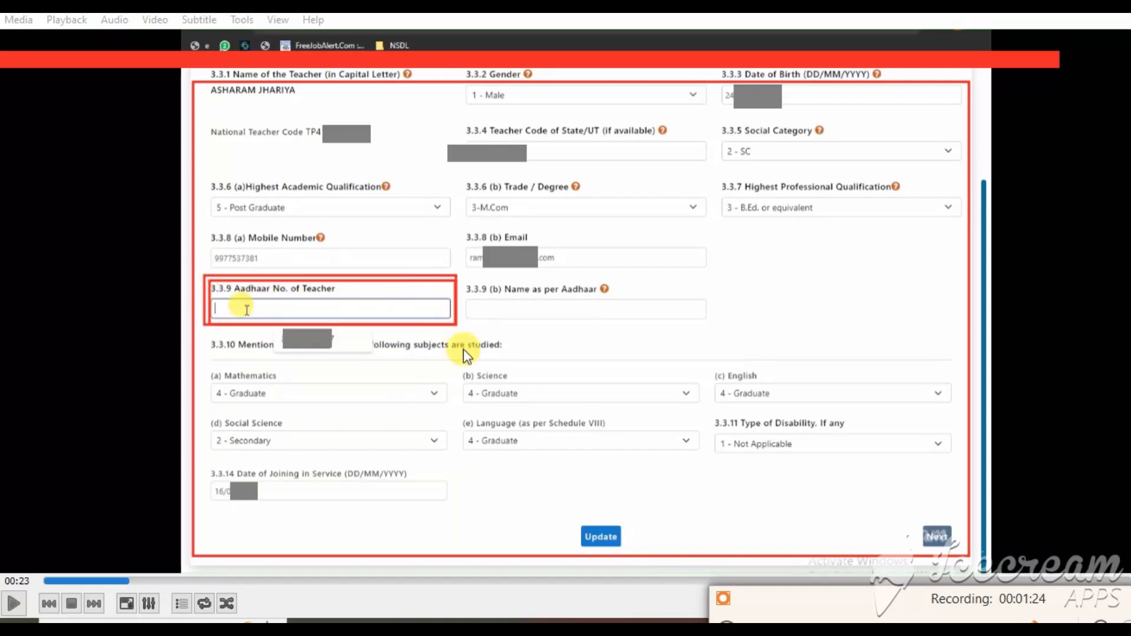
Examine the Aadhaar No. of Teacher and Name as per Aadhaar fields and the Update option in the general profile form.
{"action": "left_click_drag", "start_coordinate": [570, 519], "coordinate": [642, 556]}
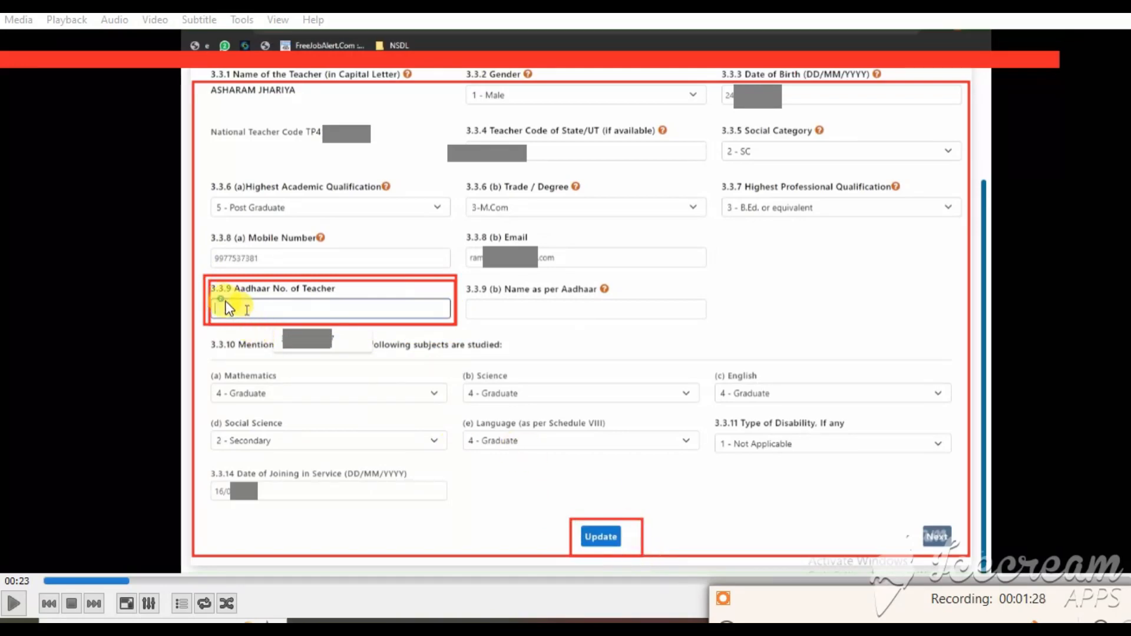
{"action": "mouse_move", "coordinate": [220, 299]}
{"action": "left_mouse_down"}
{"action": "mouse_move", "coordinate": [364, 321]}
{"action": "mouse_move", "coordinate": [438, 317]}
{"action": "left_mouse_up"}
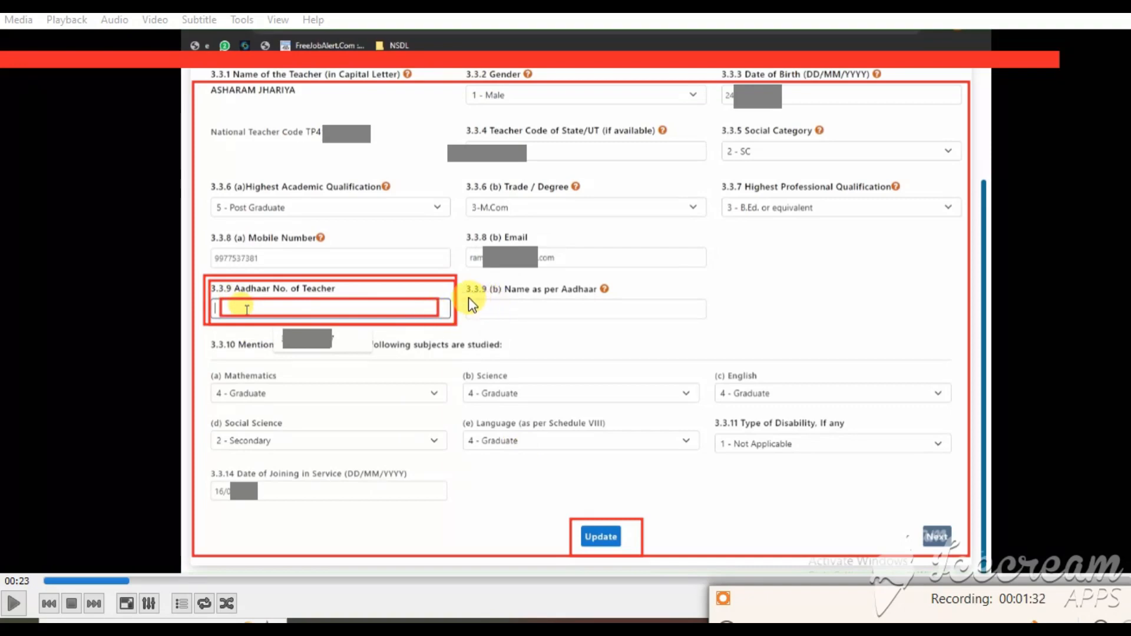
{"action": "left_click_drag", "start_coordinate": [468, 297], "coordinate": [663, 322]}
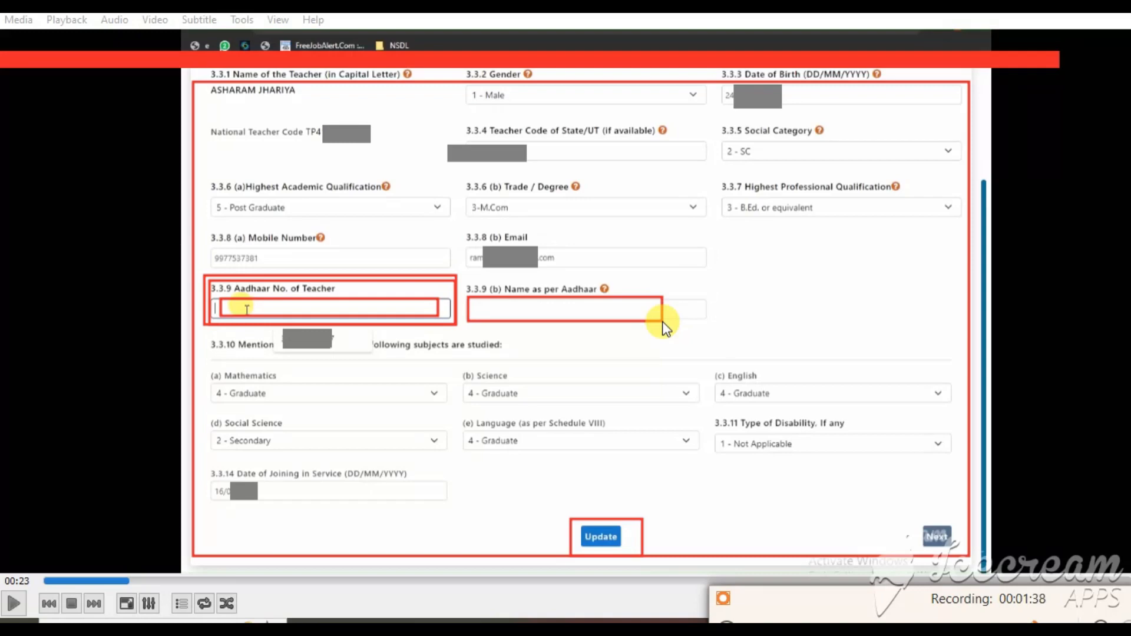
{"action": "left_click_drag", "start_coordinate": [240, 302], "coordinate": [331, 308]}
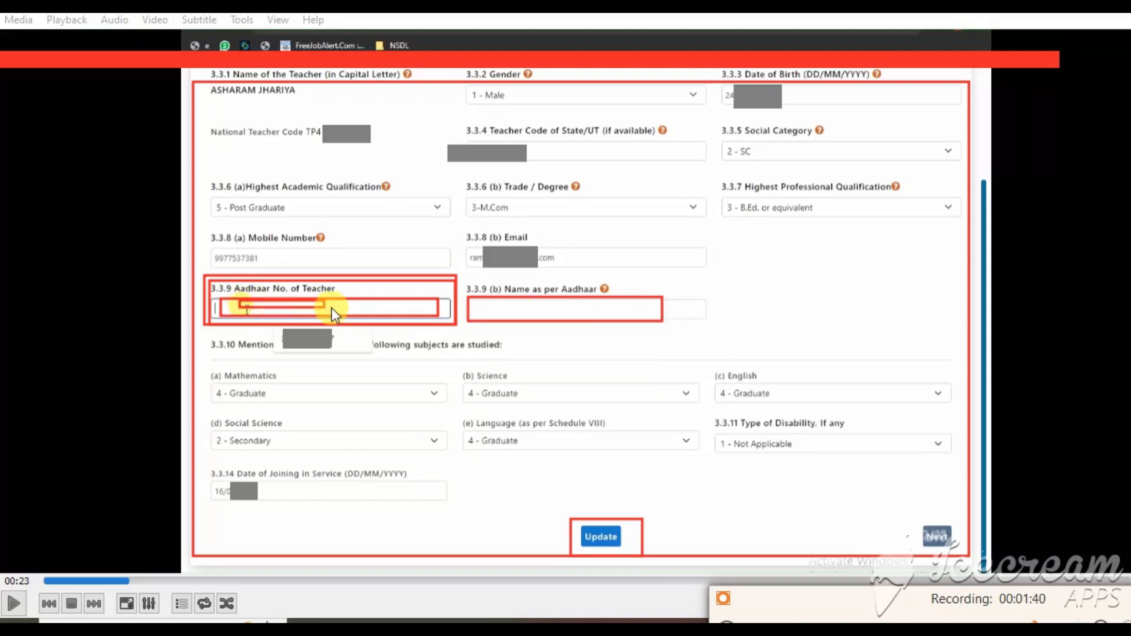
{"action": "left_click_drag", "start_coordinate": [473, 303], "coordinate": [613, 321]}
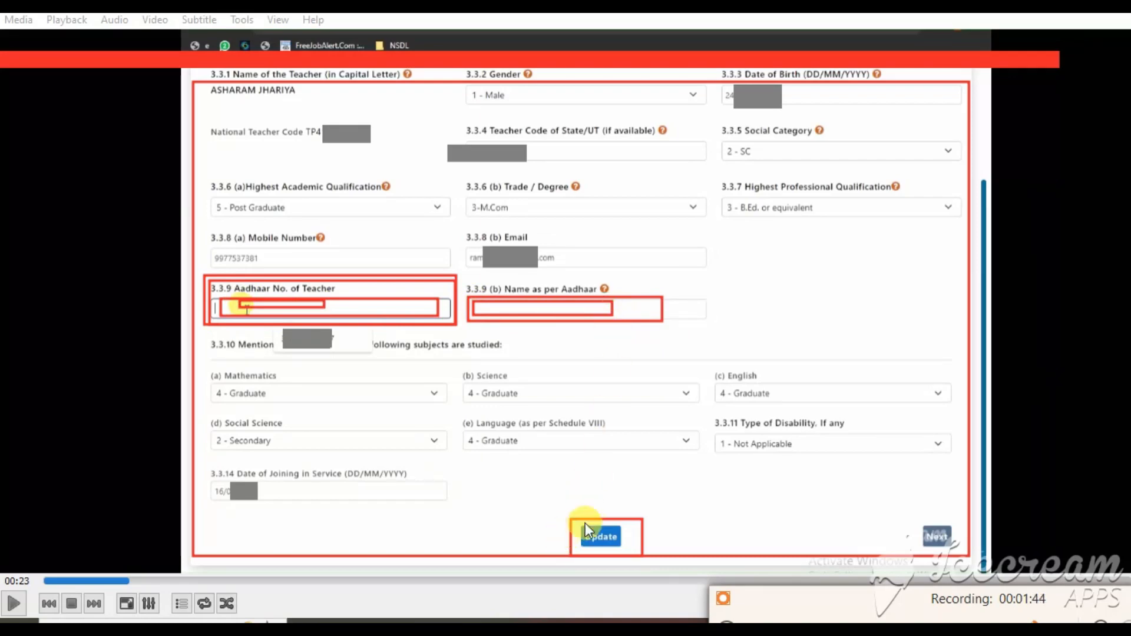
{"action": "left_click_drag", "start_coordinate": [575, 517], "coordinate": [627, 552]}
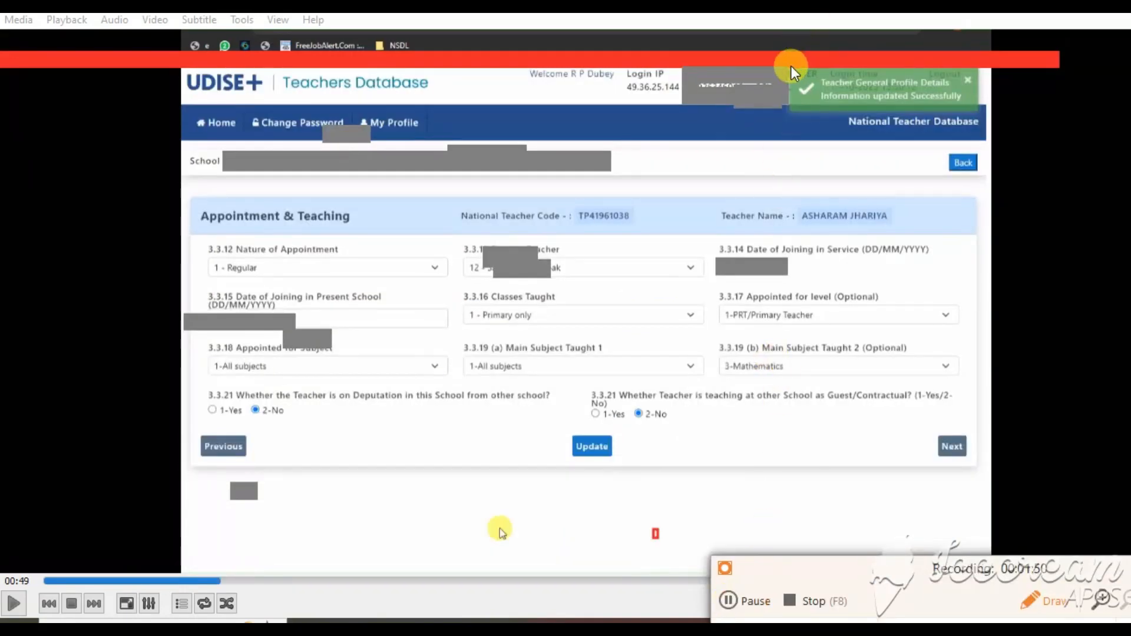
Check the general profile update notification shown above the Appointment & Teaching form.
{"action": "mouse_move", "coordinate": [791, 67]}
{"action": "left_mouse_down"}
{"action": "mouse_move", "coordinate": [826, 105]}
{"action": "mouse_move", "coordinate": [969, 112]}
{"action": "left_mouse_up"}
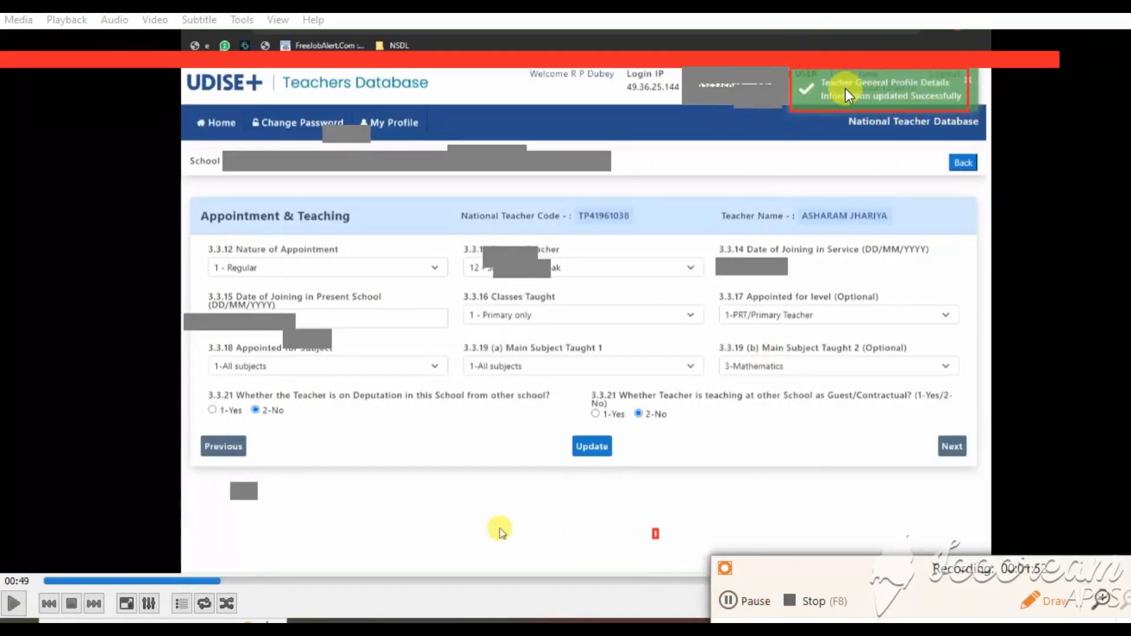
{"action": "left_click_drag", "start_coordinate": [796, 74], "coordinate": [966, 105]}
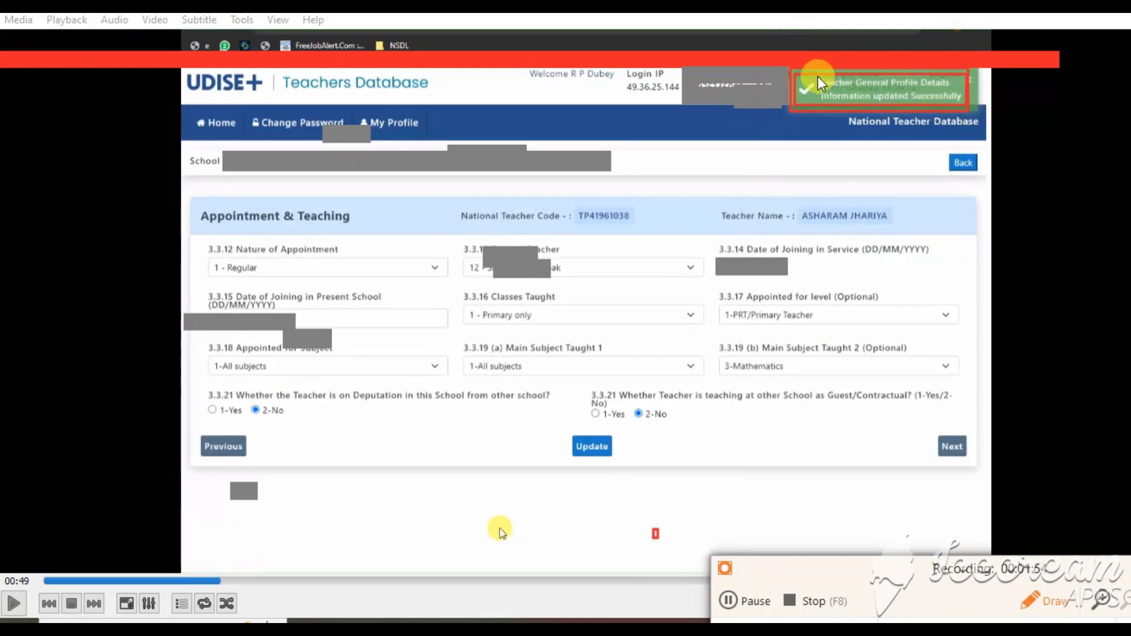
{"action": "left_click_drag", "start_coordinate": [833, 90], "coordinate": [936, 105]}
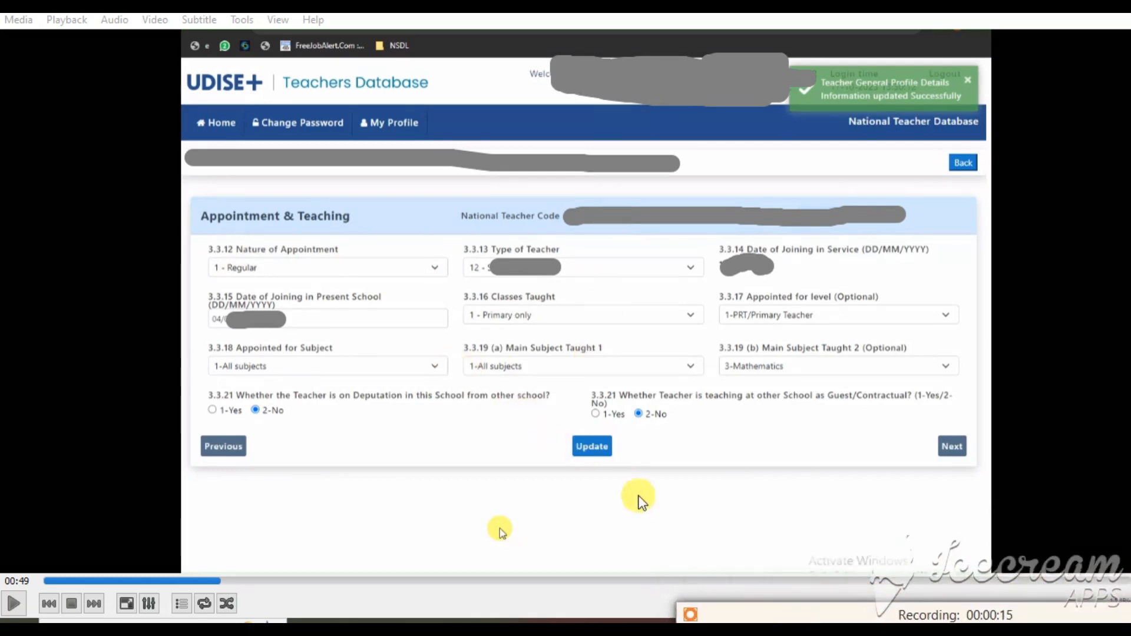
Examine the Appointment & Teaching form's joining dates, appointed subject, second main subject taught and Update option.
{"action": "left_click_drag", "start_coordinate": [556, 424], "coordinate": [653, 466]}
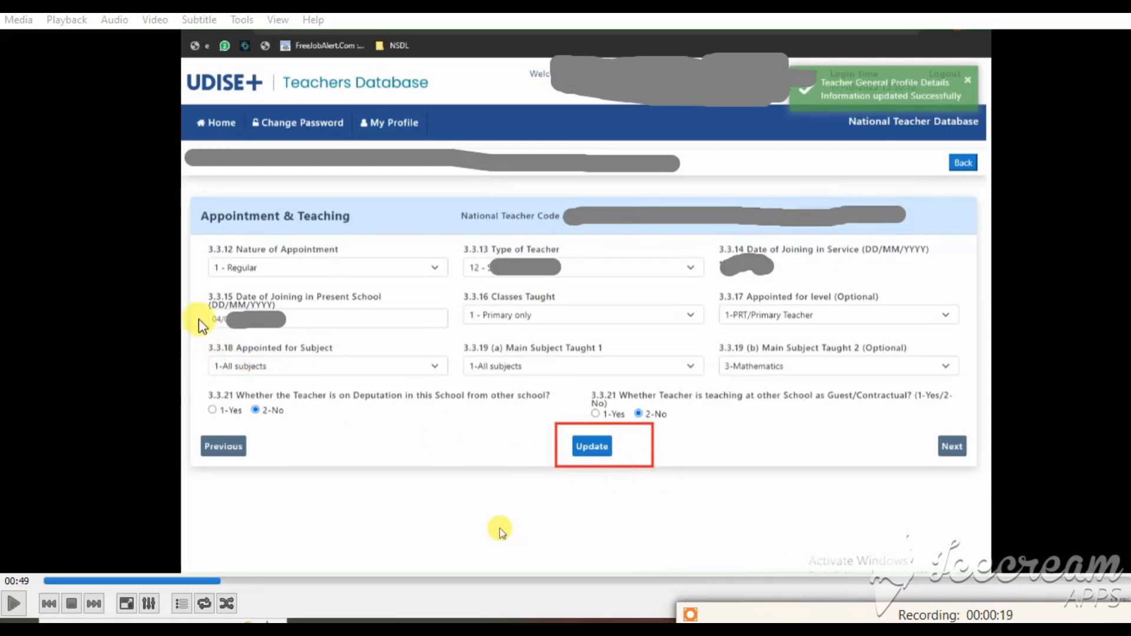
{"action": "mouse_move", "coordinate": [193, 282]}
{"action": "left_mouse_down"}
{"action": "mouse_move", "coordinate": [330, 357]}
{"action": "mouse_move", "coordinate": [848, 406]}
{"action": "mouse_move", "coordinate": [942, 397]}
{"action": "mouse_move", "coordinate": [959, 385]}
{"action": "left_mouse_up"}
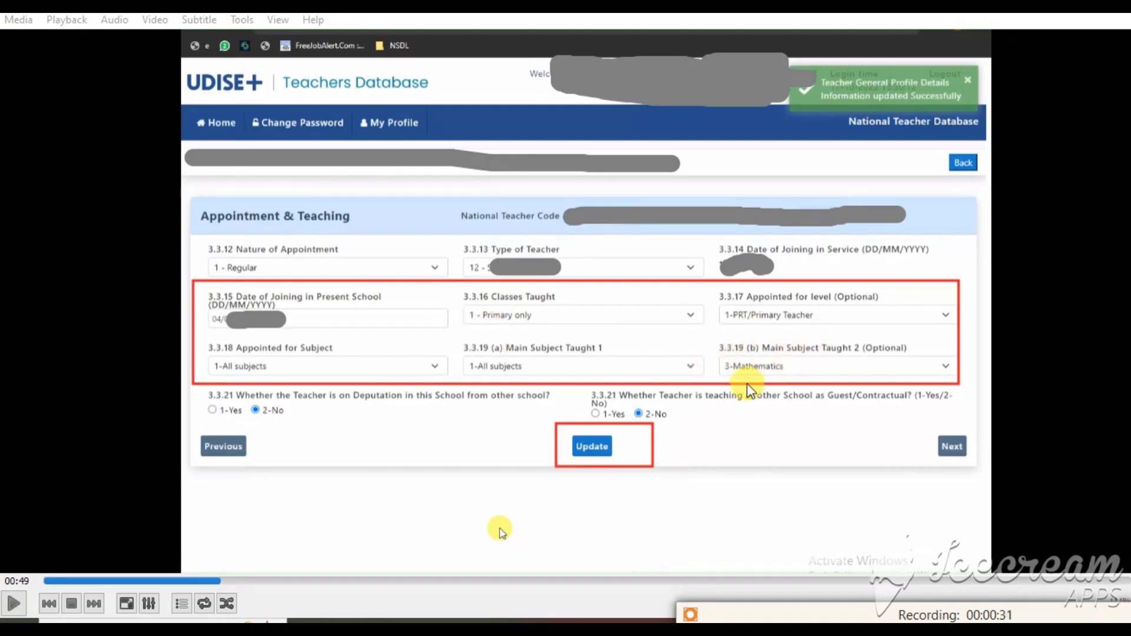
{"action": "mouse_move", "coordinate": [725, 346]}
{"action": "left_mouse_down"}
{"action": "mouse_move", "coordinate": [765, 373]}
{"action": "mouse_move", "coordinate": [855, 382]}
{"action": "left_mouse_up"}
{"action": "left_click_drag", "start_coordinate": [193, 348], "coordinate": [336, 384]}
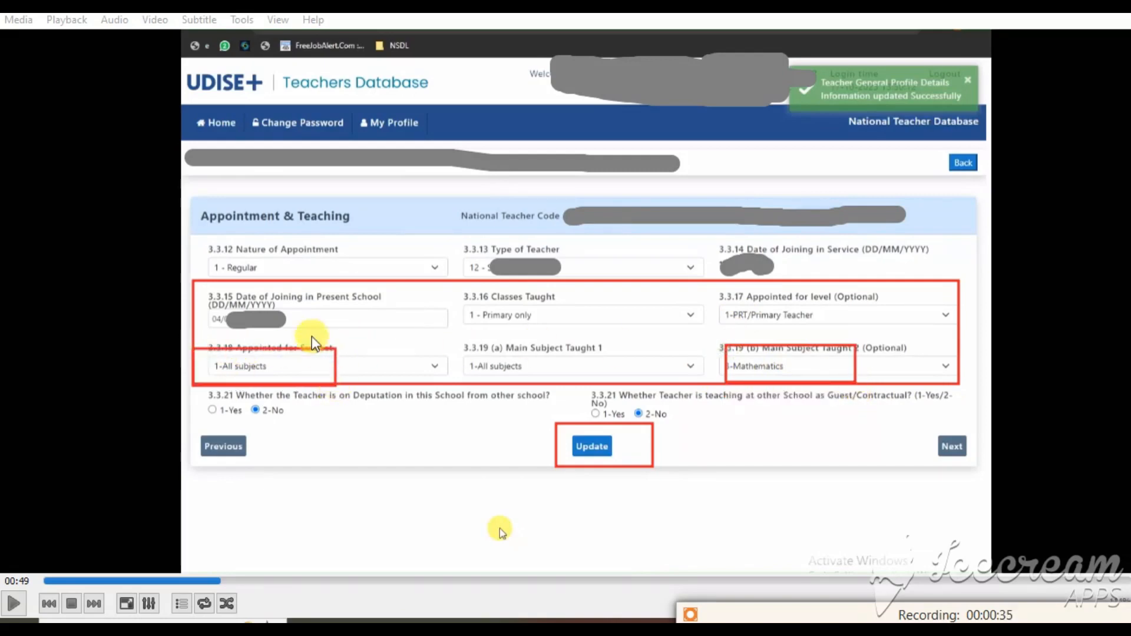
{"action": "left_click_drag", "start_coordinate": [216, 305], "coordinate": [301, 323]}
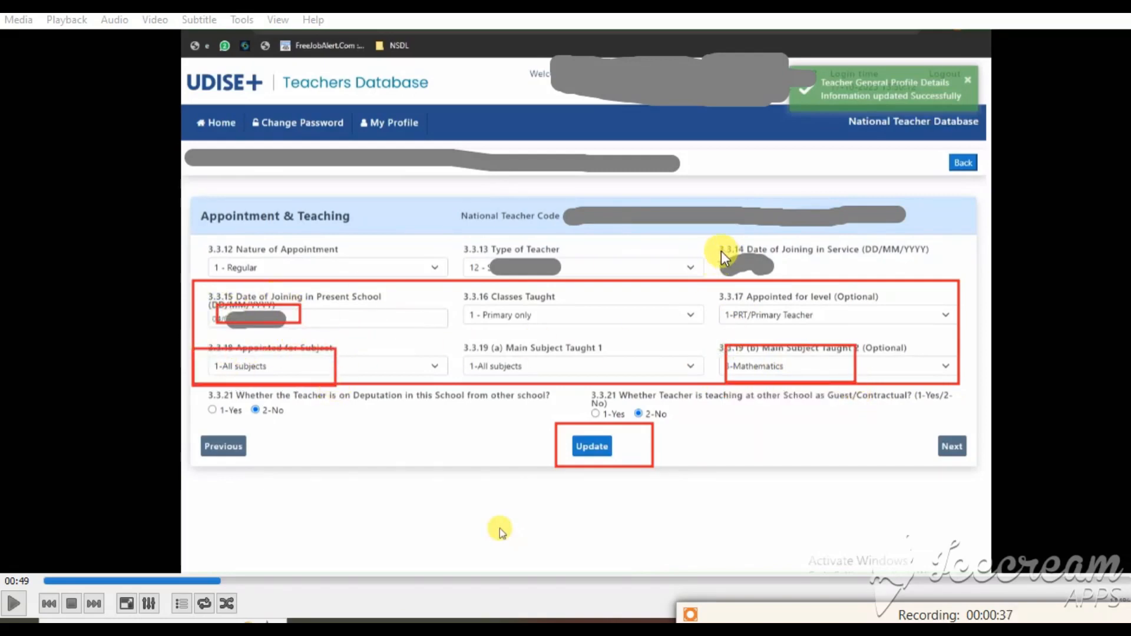
{"action": "left_click_drag", "start_coordinate": [713, 249], "coordinate": [781, 288]}
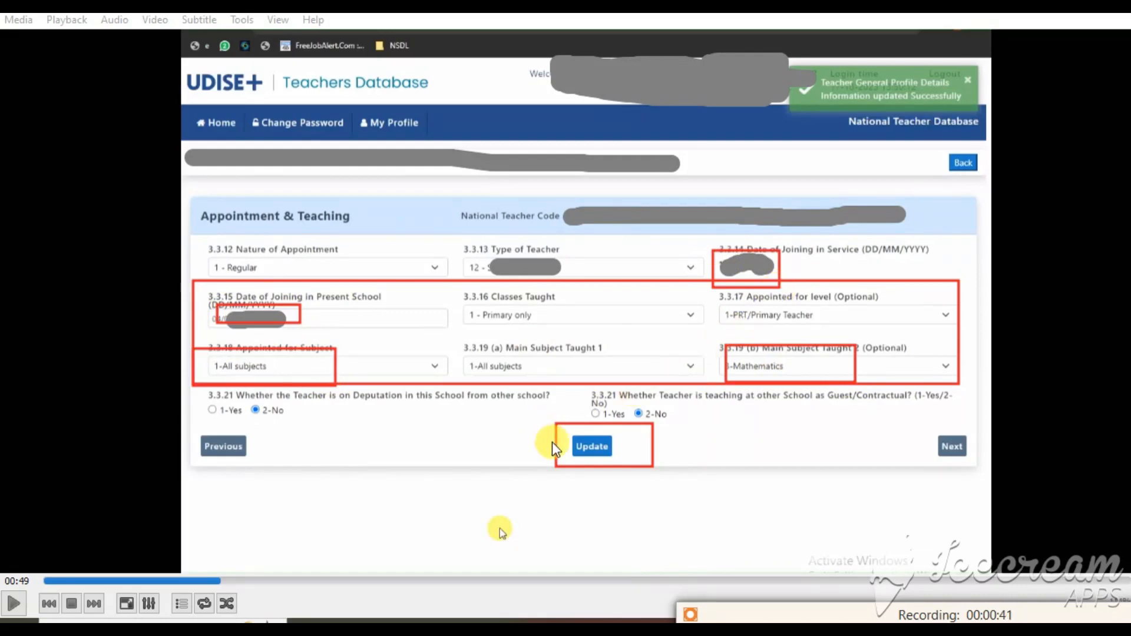
{"action": "left_click_drag", "start_coordinate": [565, 430], "coordinate": [627, 465]}
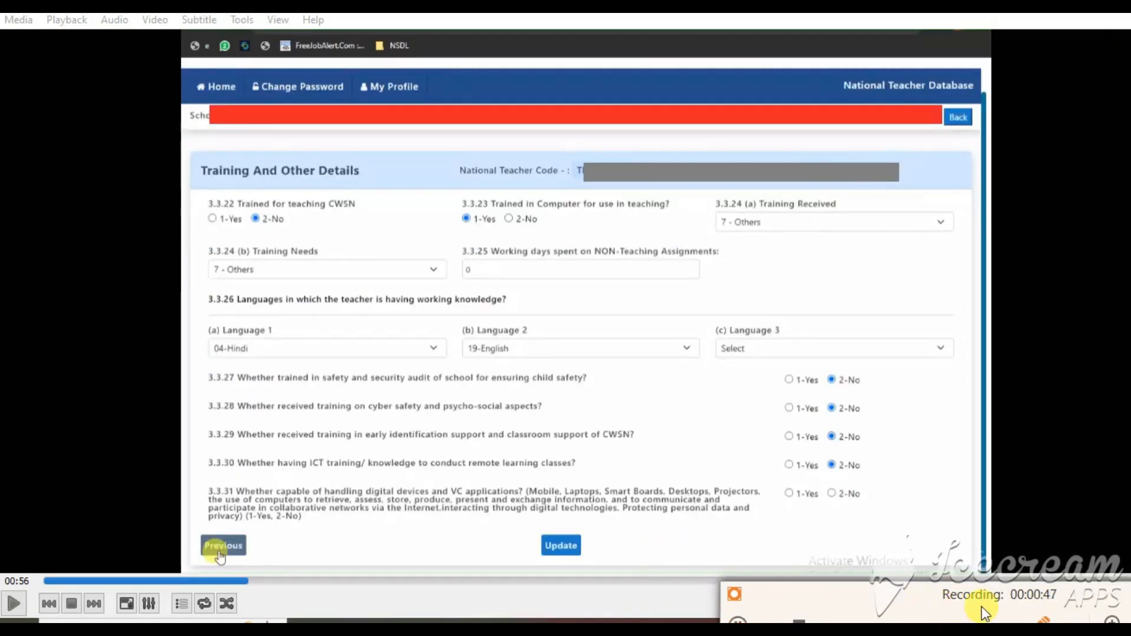
Examine the CWSN training and computer training questions with their Yes/No choices in Training And Other Details.
{"action": "mouse_move", "coordinate": [1017, 616]}
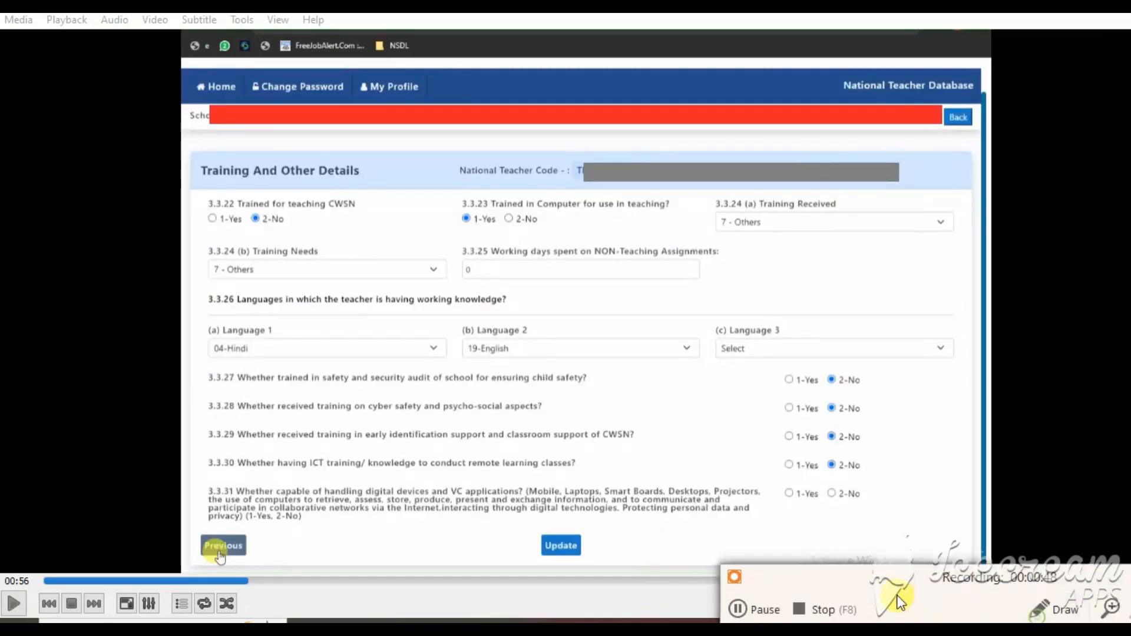
{"action": "left_click", "coordinate": [1059, 611]}
{"action": "left_click_drag", "start_coordinate": [810, 528], "coordinate": [807, 611]}
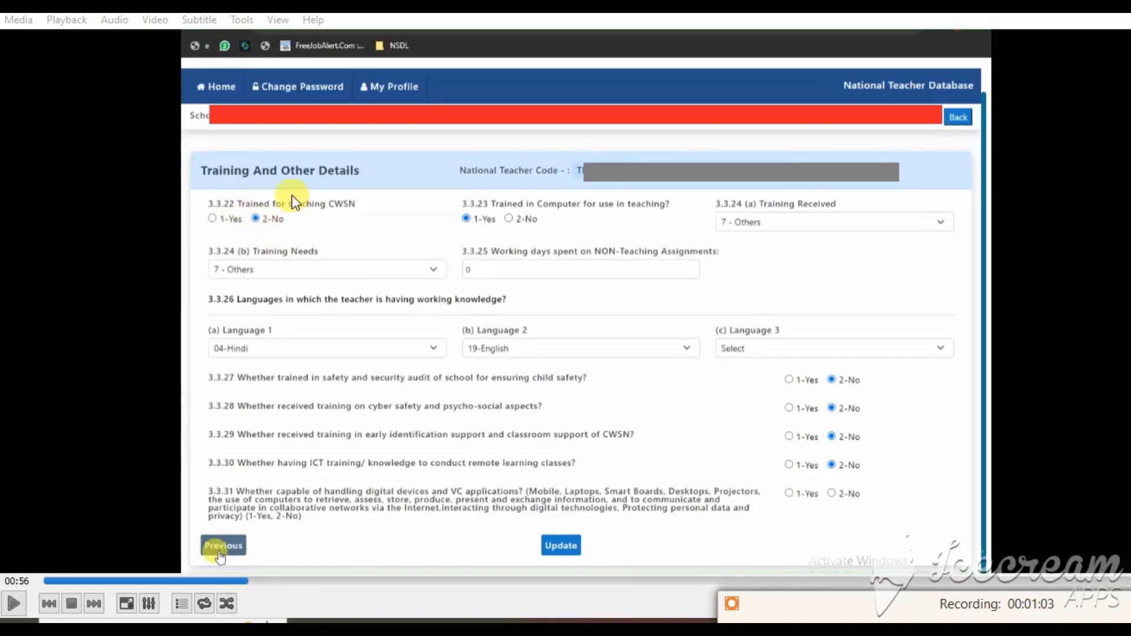
{"action": "left_click_drag", "start_coordinate": [277, 193], "coordinate": [389, 217]}
{"action": "left_click", "coordinate": [813, 628]}
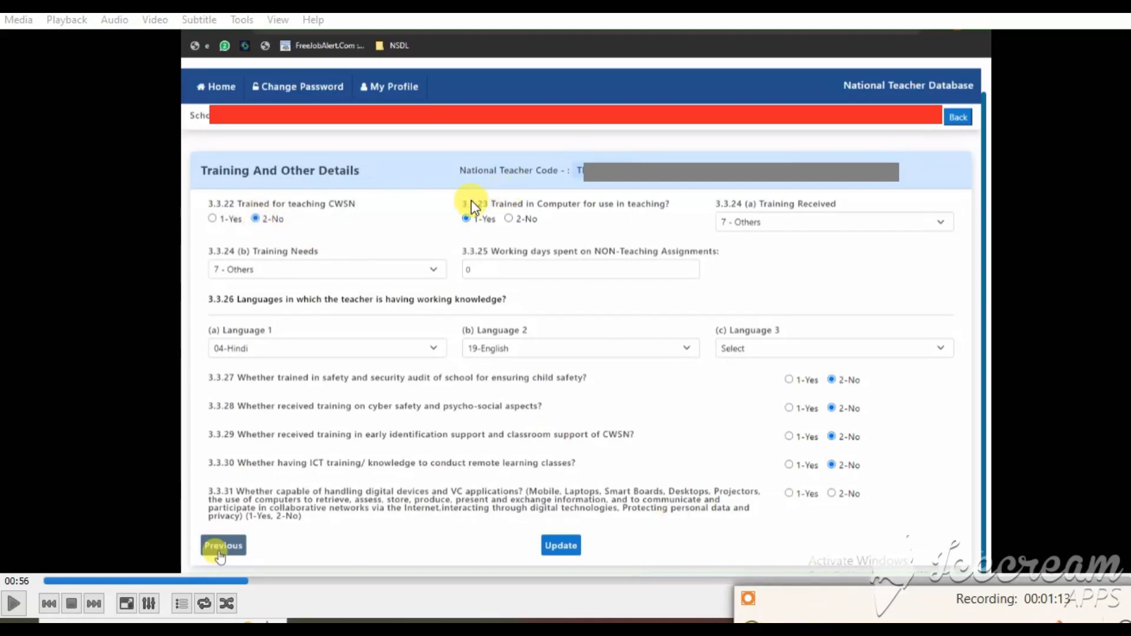
{"action": "left_click_drag", "start_coordinate": [458, 201], "coordinate": [684, 229]}
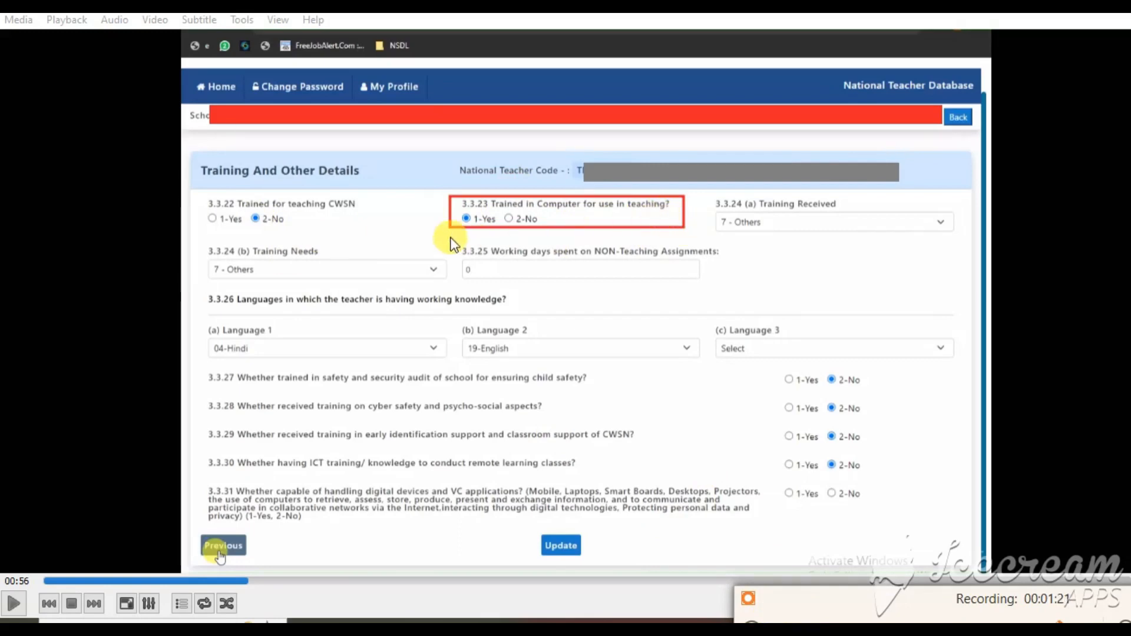
{"action": "left_click_drag", "start_coordinate": [455, 213], "coordinate": [536, 231]}
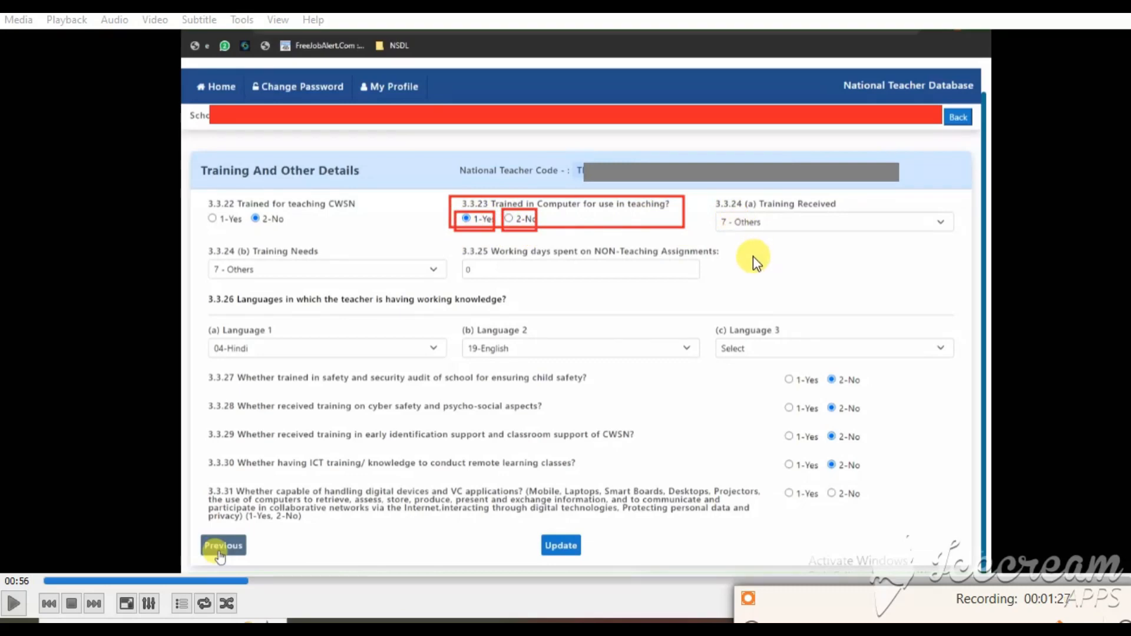
Examine the Training Received and Training Needs selections in section 3.3.24 of the form.
{"action": "left_click_drag", "start_coordinate": [744, 187], "coordinate": [851, 212]}
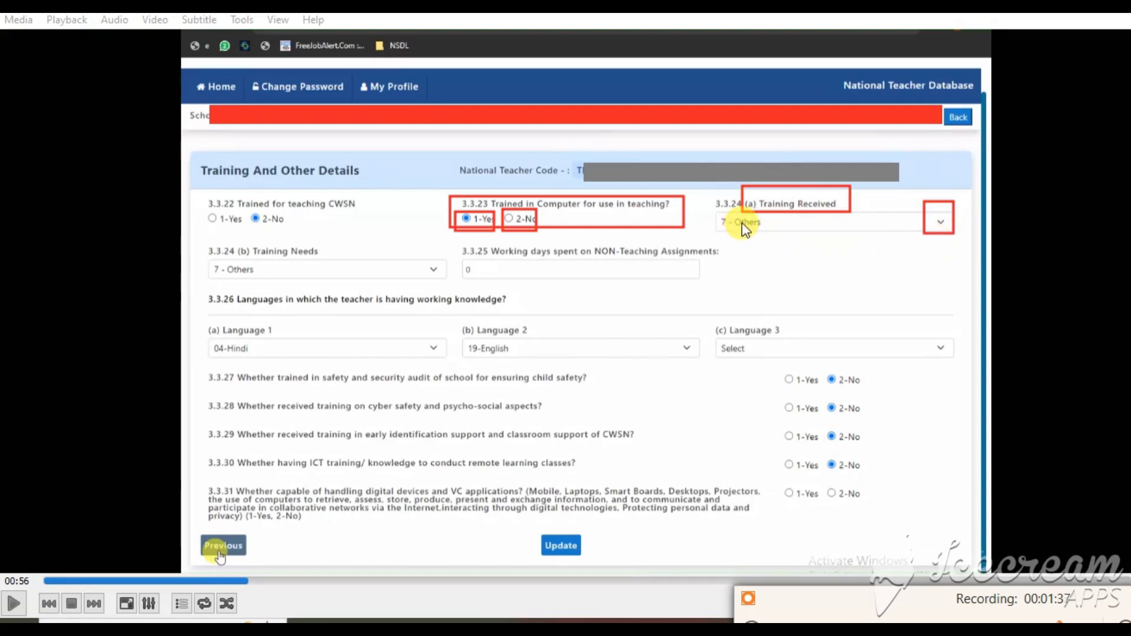
{"action": "left_click_drag", "start_coordinate": [738, 225], "coordinate": [779, 231]}
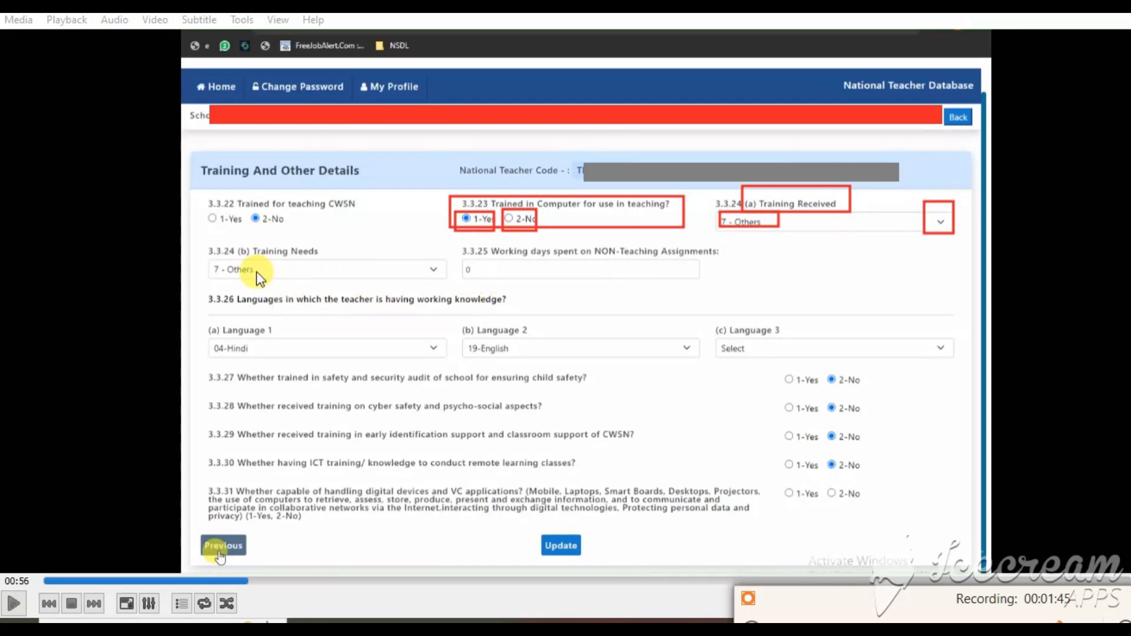
{"action": "left_click_drag", "start_coordinate": [244, 235], "coordinate": [338, 266]}
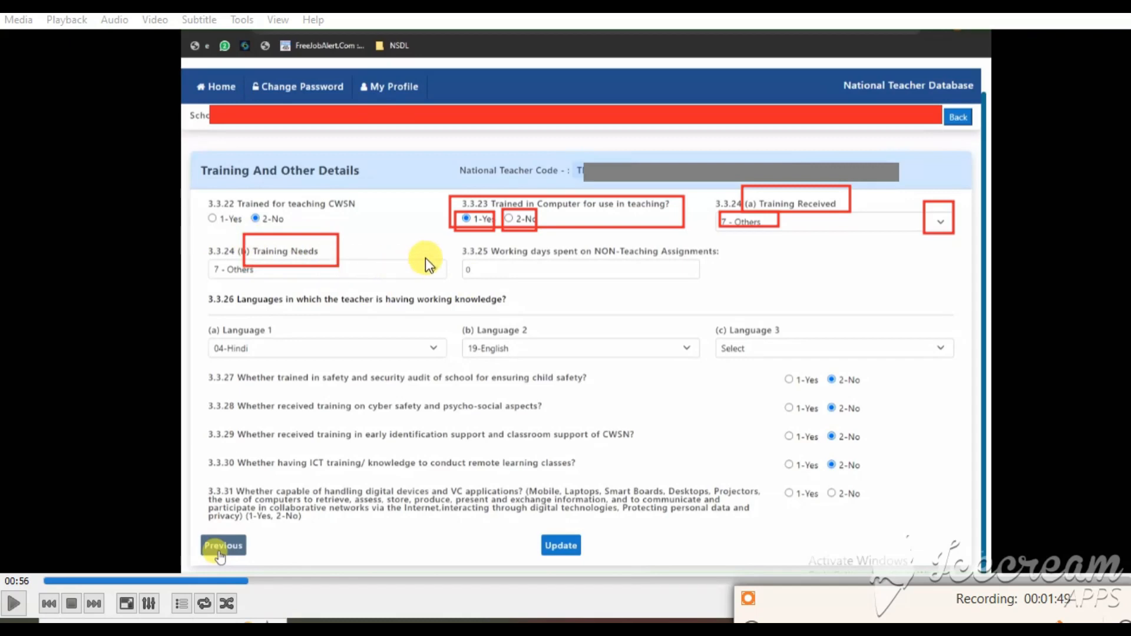
{"action": "left_click_drag", "start_coordinate": [425, 258], "coordinate": [445, 280]}
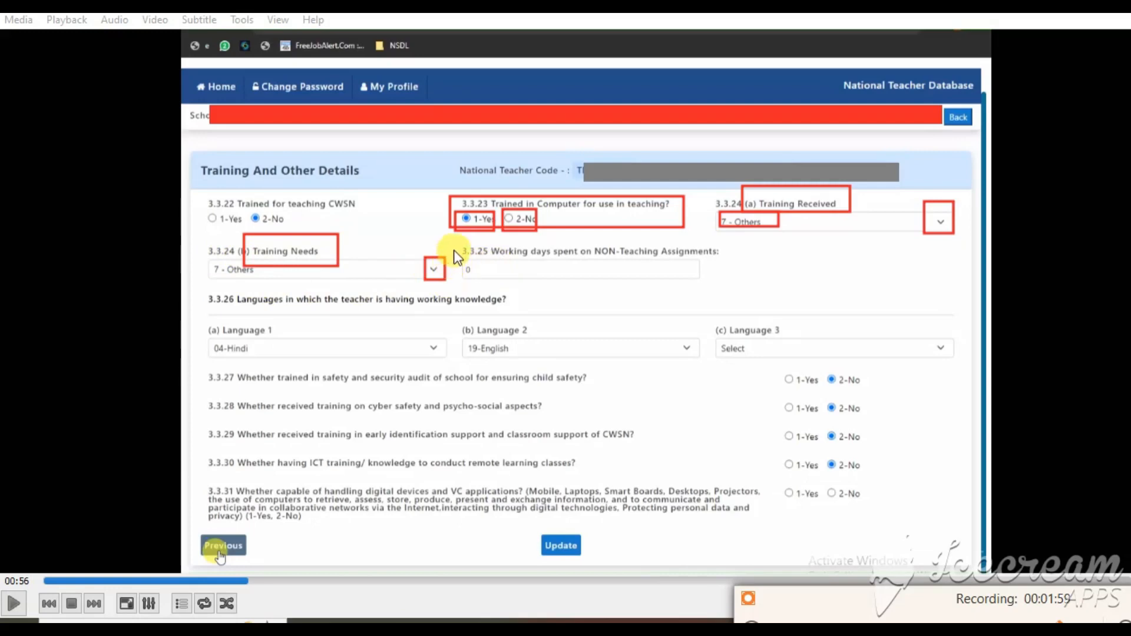
Examine the non-teaching working days field and the three working-knowledge language selections.
{"action": "mouse_move", "coordinate": [455, 241]}
{"action": "left_mouse_down"}
{"action": "mouse_move", "coordinate": [677, 290]}
{"action": "mouse_move", "coordinate": [729, 284]}
{"action": "left_mouse_up"}
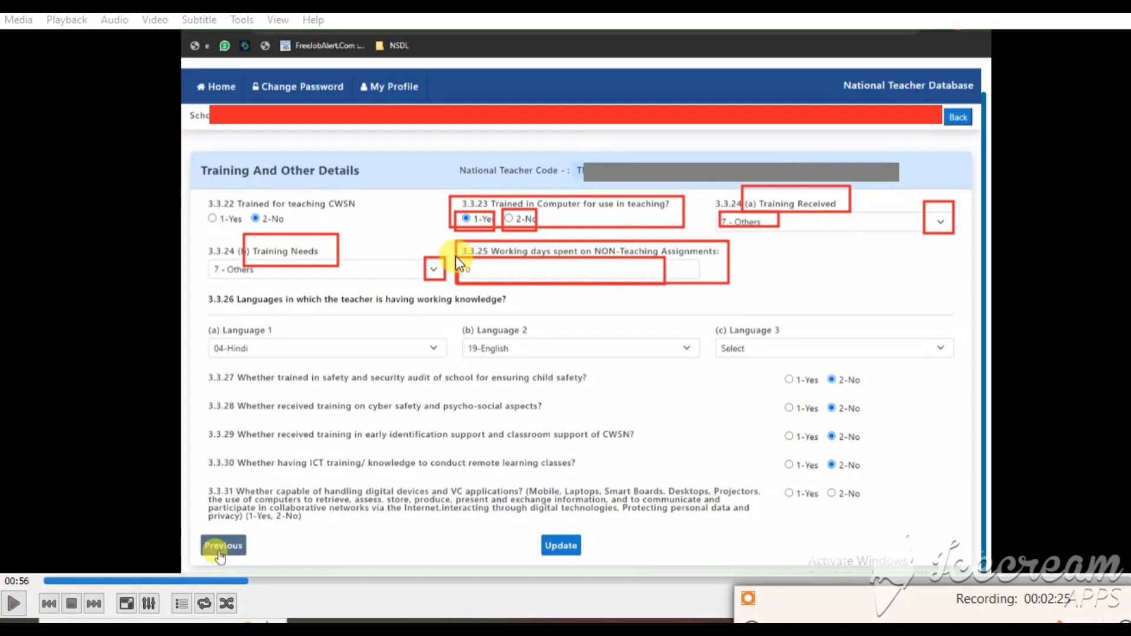
{"action": "left_click_drag", "start_coordinate": [456, 256], "coordinate": [660, 287]}
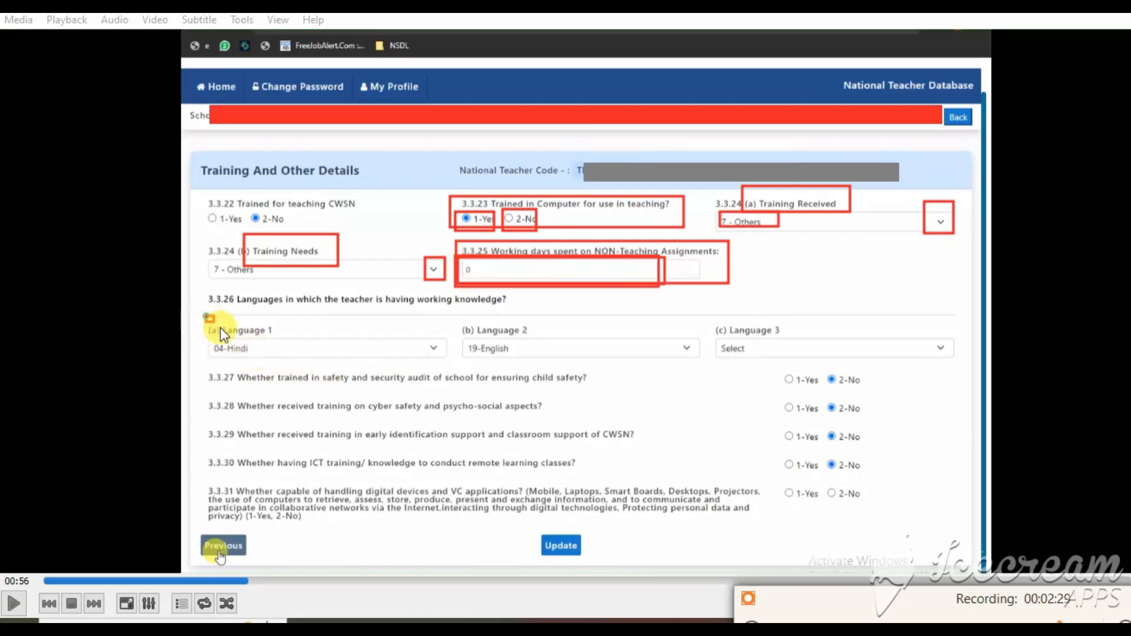
{"action": "mouse_move", "coordinate": [205, 318]}
{"action": "left_mouse_down"}
{"action": "mouse_move", "coordinate": [476, 375]}
{"action": "mouse_move", "coordinate": [441, 358]}
{"action": "left_mouse_up"}
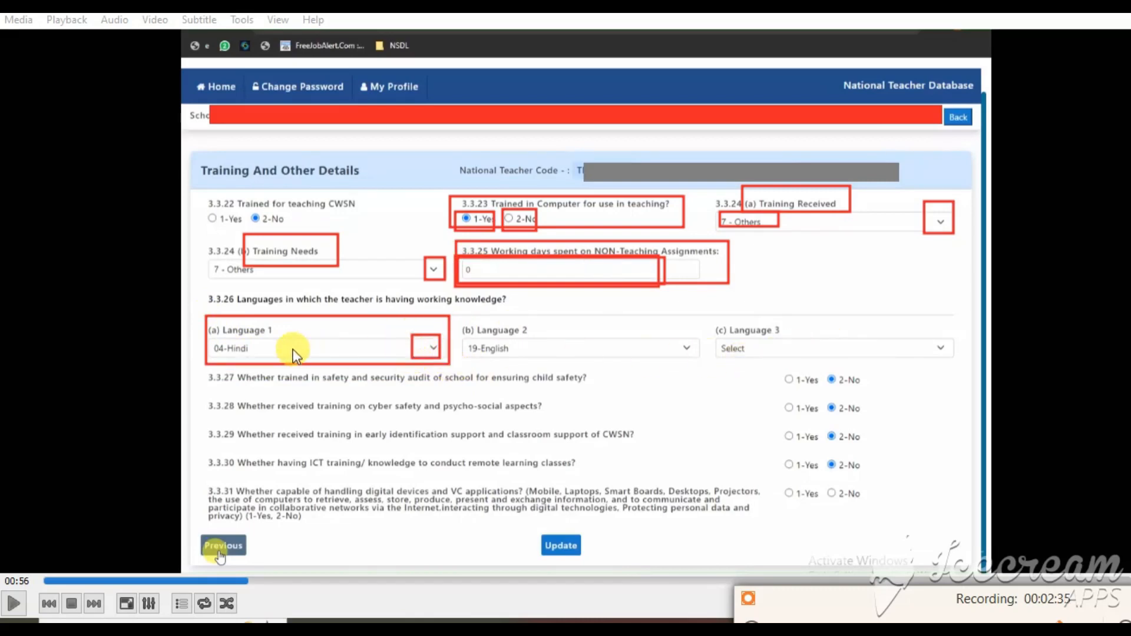
{"action": "mouse_move", "coordinate": [577, 334]}
{"action": "left_mouse_down"}
{"action": "mouse_move", "coordinate": [681, 363]}
{"action": "mouse_move", "coordinate": [938, 359]}
{"action": "left_mouse_up"}
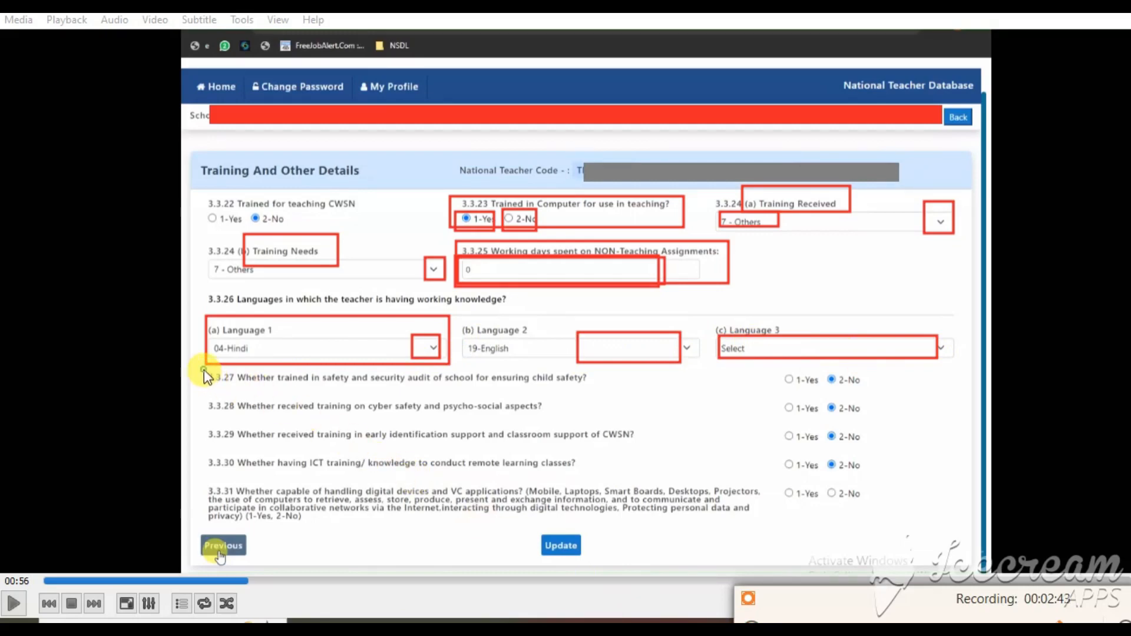
Examine questions 3.3.27 on safety and security audit training and 3.3.28 on cyber safety training, with their Yes/No choices.
{"action": "mouse_move", "coordinate": [204, 370]}
{"action": "left_mouse_down"}
{"action": "mouse_move", "coordinate": [353, 439]}
{"action": "mouse_move", "coordinate": [772, 507]}
{"action": "mouse_move", "coordinate": [897, 510]}
{"action": "mouse_move", "coordinate": [903, 529]}
{"action": "left_mouse_up"}
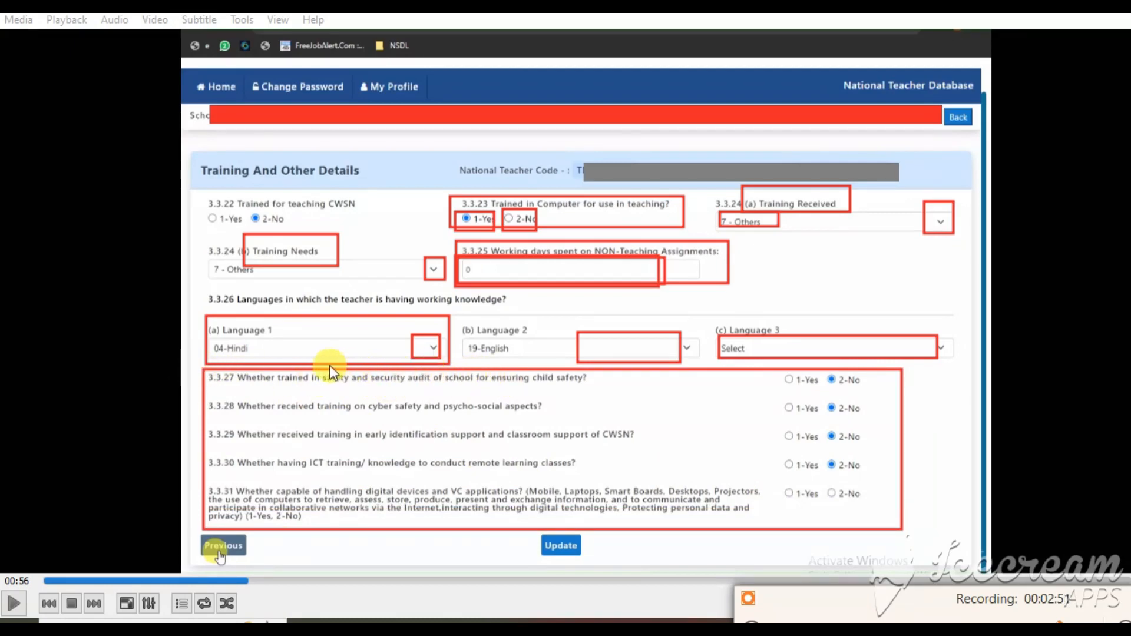
{"action": "mouse_move", "coordinate": [318, 371]}
{"action": "left_mouse_down"}
{"action": "mouse_move", "coordinate": [337, 382]}
{"action": "mouse_move", "coordinate": [594, 391]}
{"action": "left_mouse_up"}
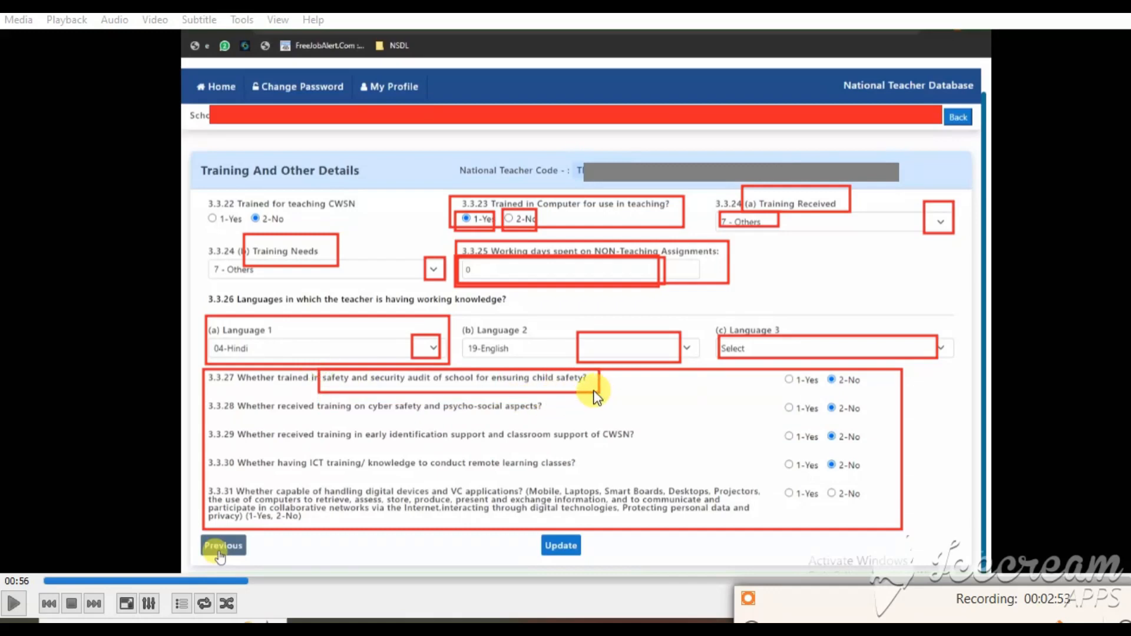
{"action": "mouse_move", "coordinate": [778, 370]}
{"action": "left_mouse_down"}
{"action": "mouse_move", "coordinate": [792, 387]}
{"action": "mouse_move", "coordinate": [866, 385]}
{"action": "left_mouse_up"}
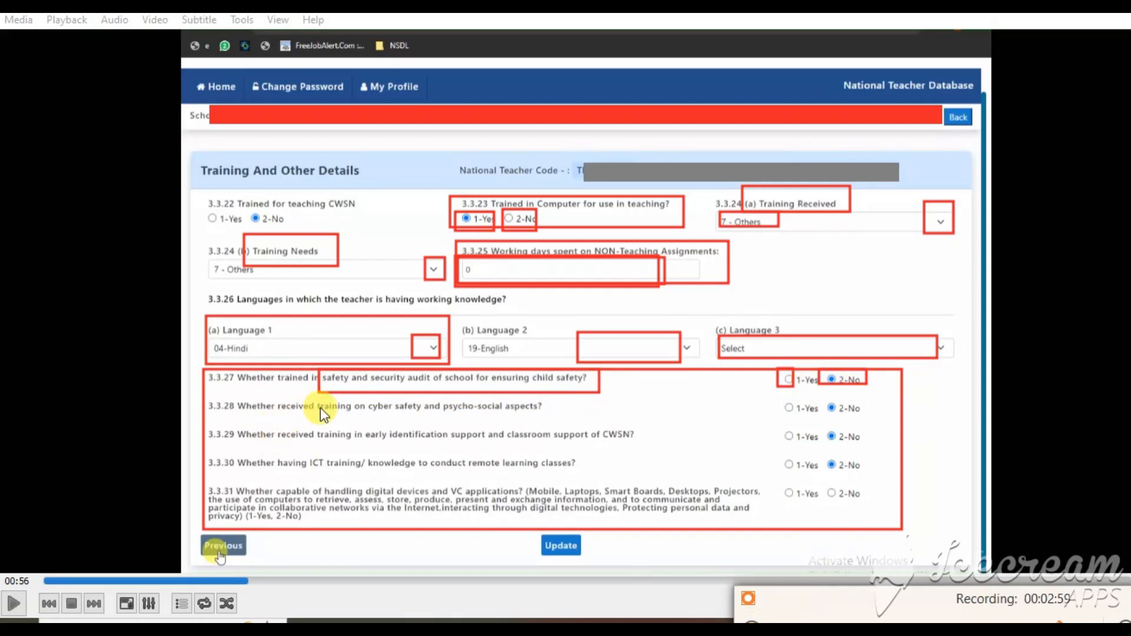
{"action": "left_click_drag", "start_coordinate": [203, 395], "coordinate": [571, 422]}
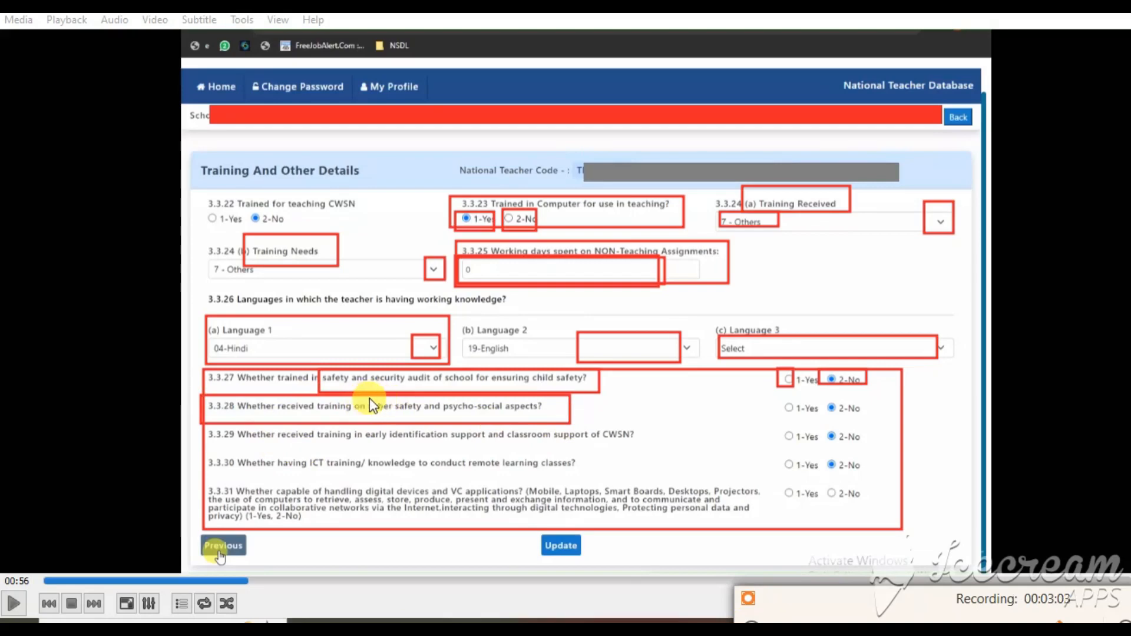
{"action": "mouse_move", "coordinate": [369, 397]}
{"action": "left_mouse_down"}
{"action": "mouse_move", "coordinate": [451, 419]}
{"action": "mouse_move", "coordinate": [528, 420]}
{"action": "left_mouse_up"}
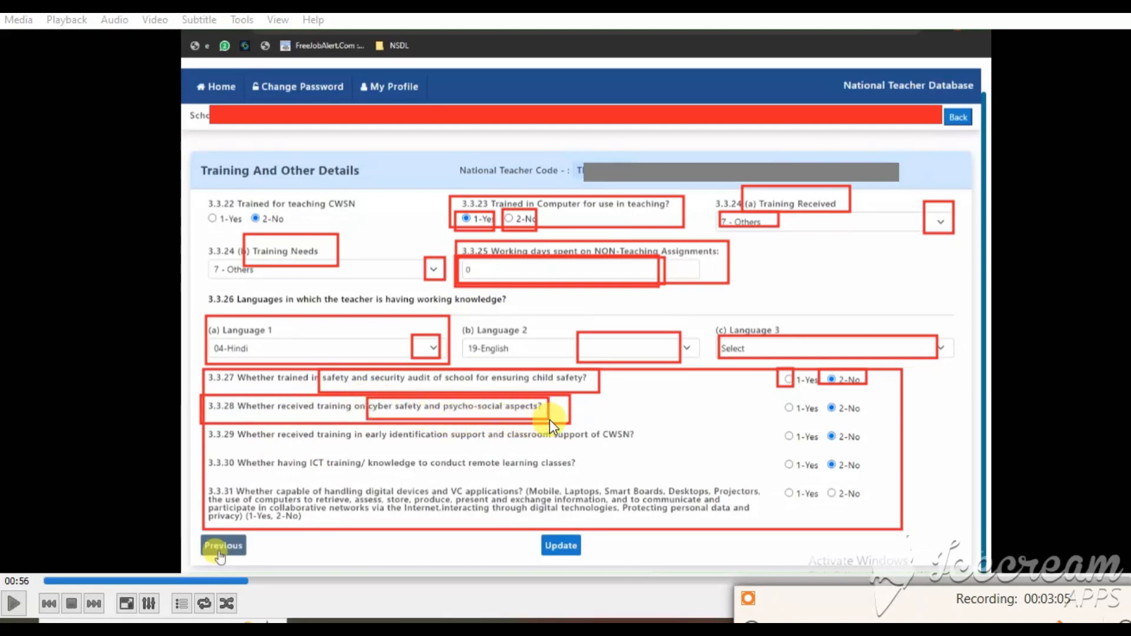
{"action": "mouse_move", "coordinate": [780, 399]}
{"action": "left_mouse_down"}
{"action": "mouse_move", "coordinate": [799, 416]}
{"action": "mouse_move", "coordinate": [865, 415]}
{"action": "left_mouse_up"}
{"action": "left_click", "coordinate": [750, 621]}
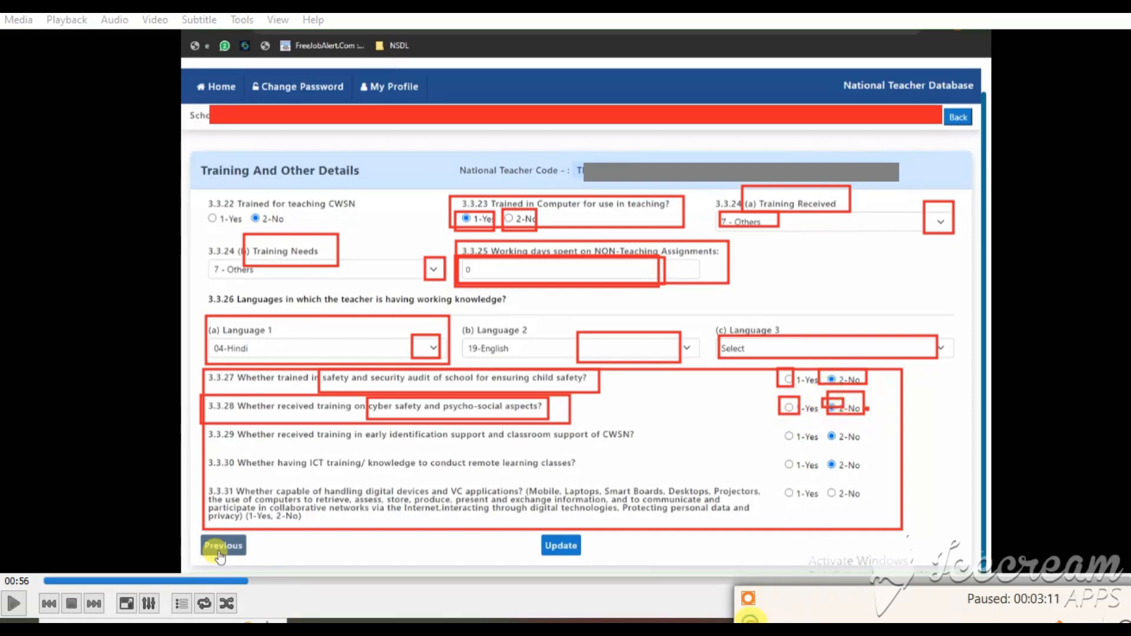
{"action": "left_click", "coordinate": [750, 621]}
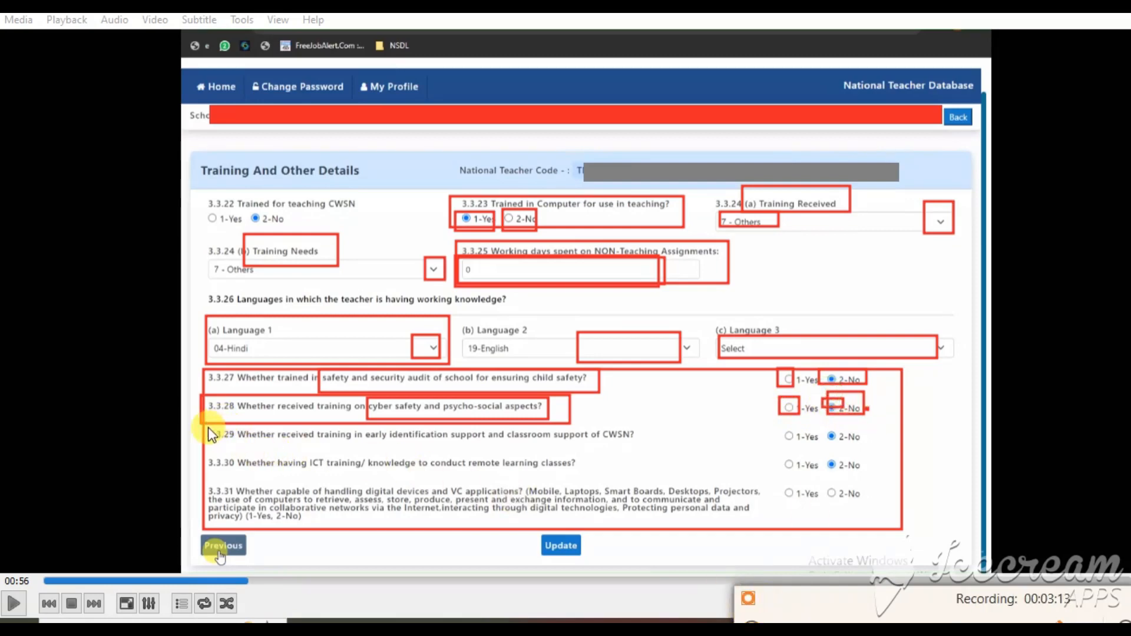
Examine questions 3.3.29 on early identification and support of CWSN and 3.3.30 on ICT training, with their Yes/No choices.
{"action": "mouse_move", "coordinate": [208, 427]}
{"action": "left_mouse_down"}
{"action": "mouse_move", "coordinate": [369, 448]}
{"action": "mouse_move", "coordinate": [652, 447]}
{"action": "left_mouse_up"}
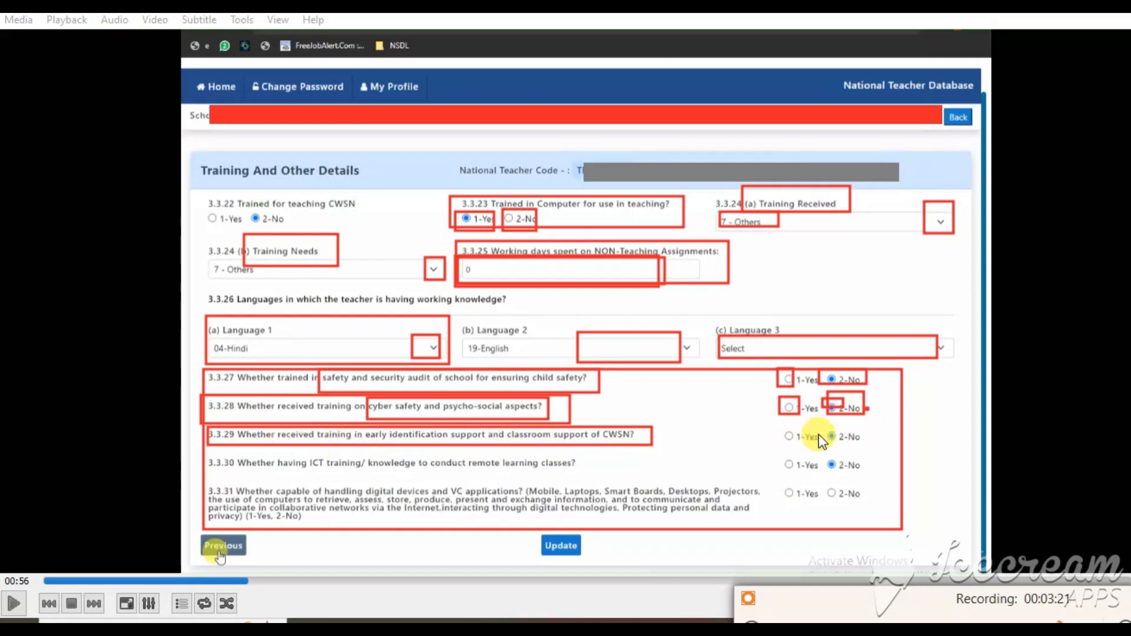
{"action": "left_click_drag", "start_coordinate": [824, 427], "coordinate": [871, 448]}
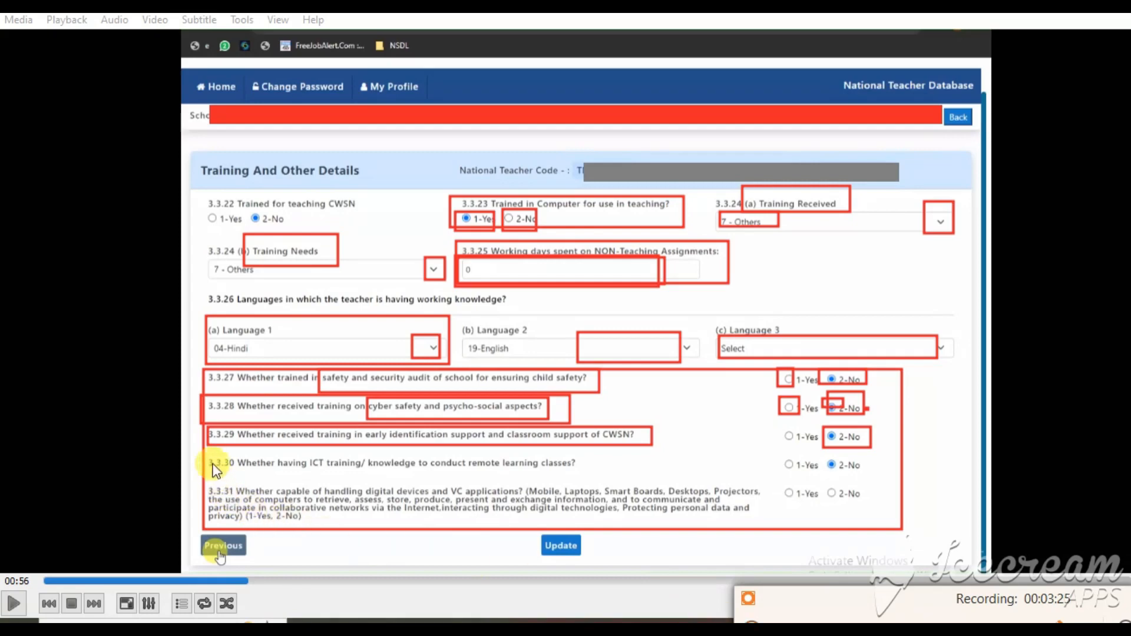
{"action": "left_click_drag", "start_coordinate": [206, 452], "coordinate": [367, 469]}
{"action": "left_click_drag", "start_coordinate": [205, 452], "coordinate": [616, 479]}
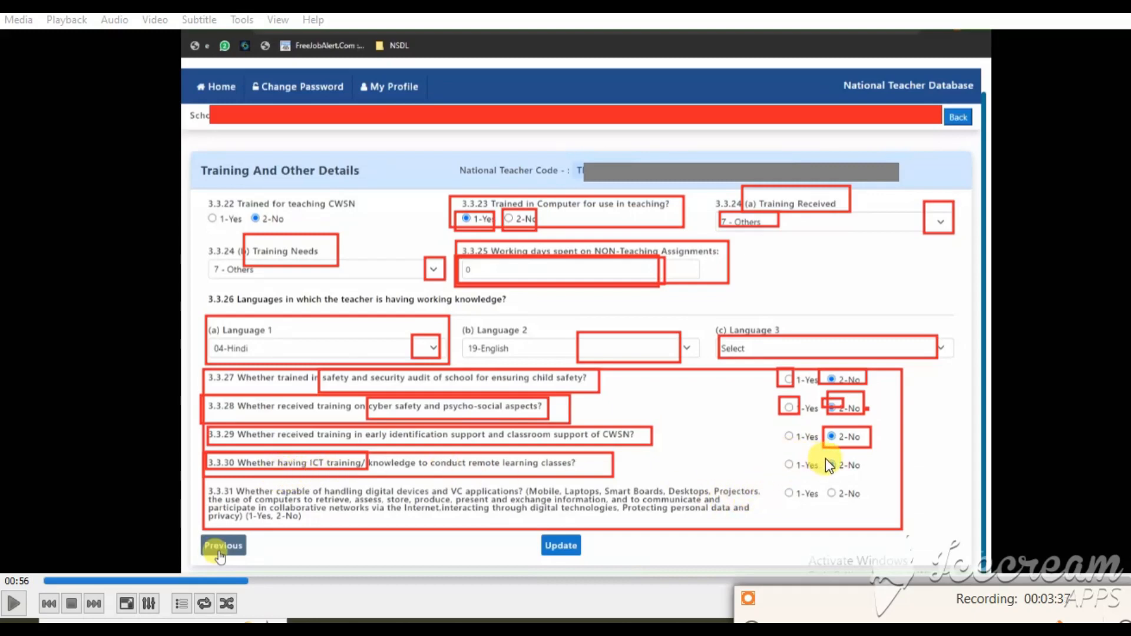
{"action": "left_click_drag", "start_coordinate": [825, 457], "coordinate": [866, 476]}
Examine question 3.3.31 on handling digital devices and VC applications, its Yes/No choices, and the form's Update option.
{"action": "mouse_move", "coordinate": [208, 482]}
{"action": "left_mouse_down"}
{"action": "mouse_move", "coordinate": [349, 522]}
{"action": "mouse_move", "coordinate": [760, 518]}
{"action": "left_mouse_up"}
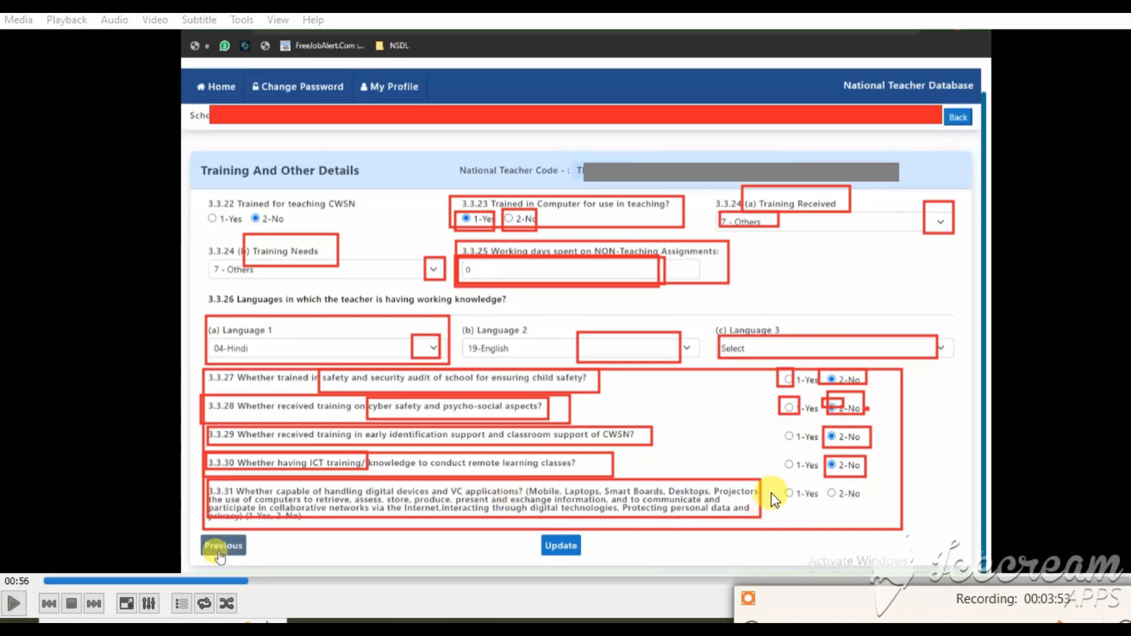
{"action": "mouse_move", "coordinate": [794, 491]}
{"action": "left_mouse_down"}
{"action": "mouse_move", "coordinate": [817, 508]}
{"action": "mouse_move", "coordinate": [867, 510]}
{"action": "left_mouse_up"}
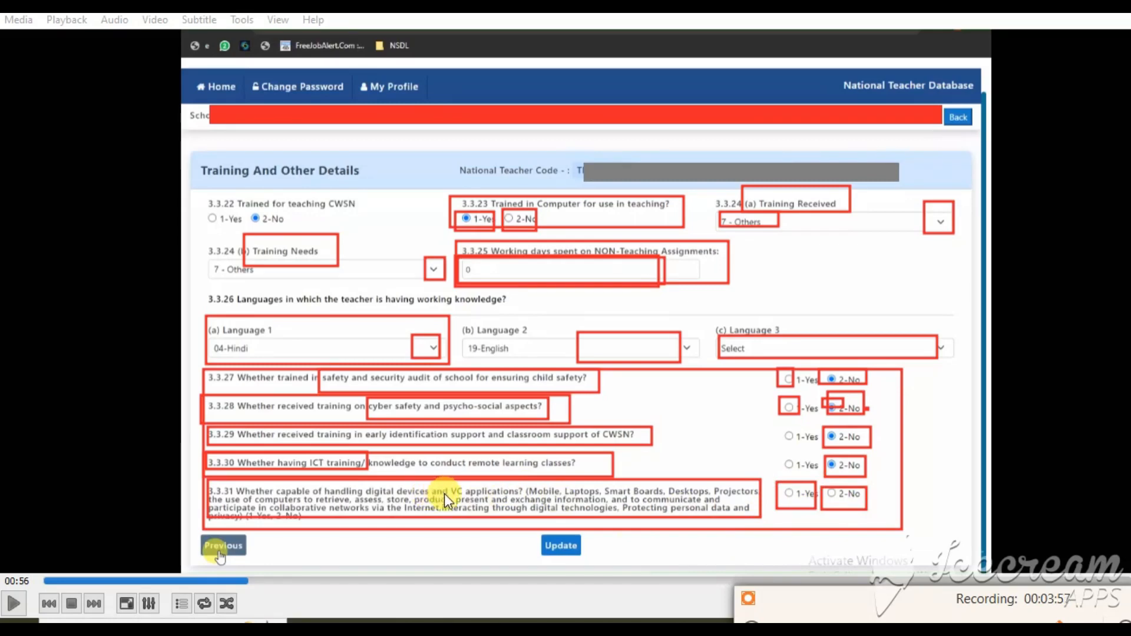
{"action": "mouse_move", "coordinate": [446, 480]}
{"action": "left_mouse_down"}
{"action": "mouse_move", "coordinate": [479, 507]}
{"action": "mouse_move", "coordinate": [526, 496]}
{"action": "mouse_move", "coordinate": [657, 500]}
{"action": "left_mouse_up"}
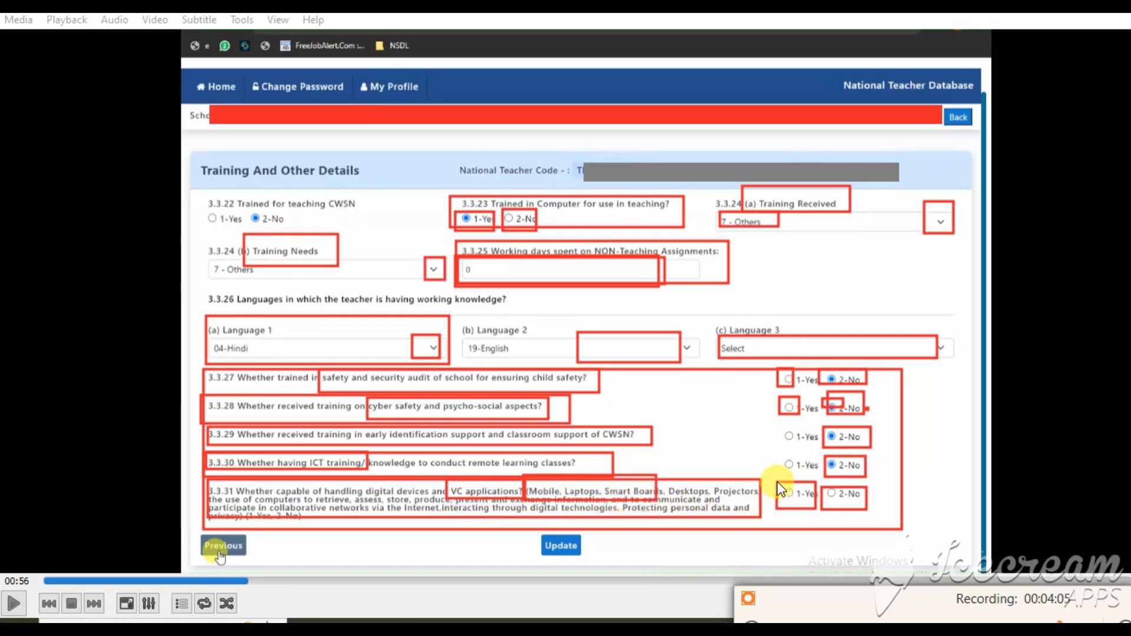
{"action": "left_click_drag", "start_coordinate": [777, 482], "coordinate": [798, 506]}
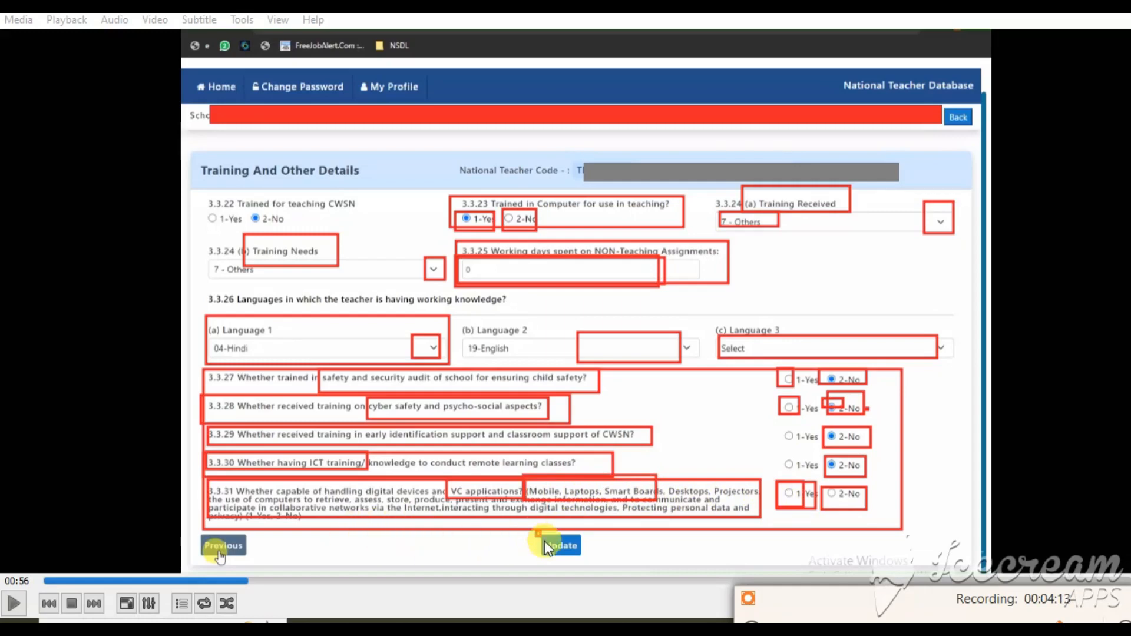
{"action": "left_click_drag", "start_coordinate": [536, 532], "coordinate": [588, 563]}
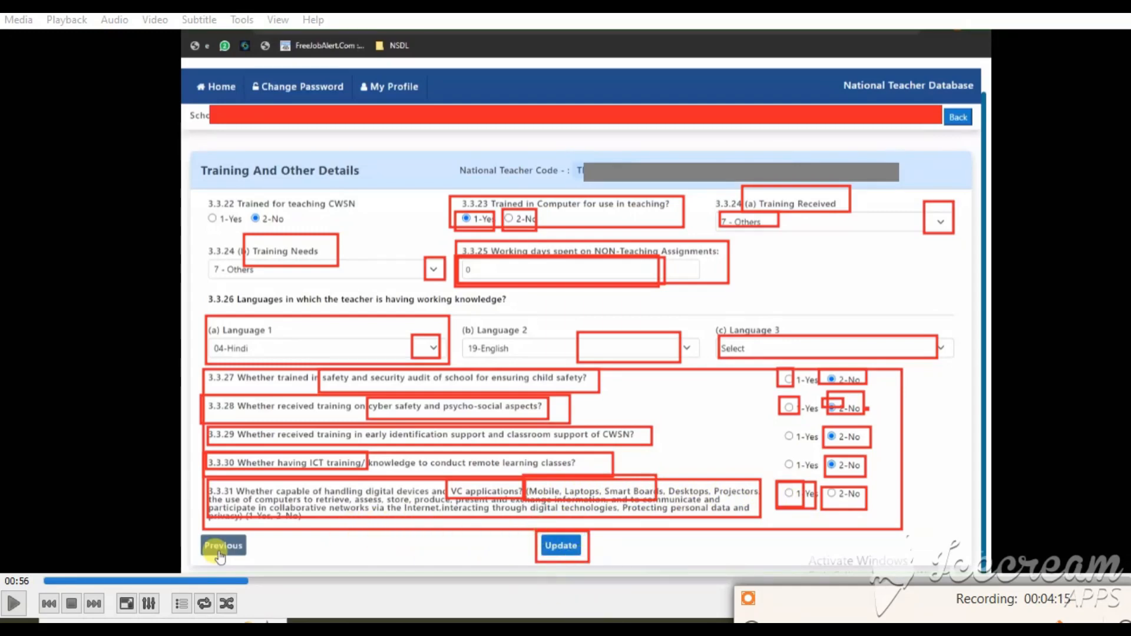
{"action": "left_click", "coordinate": [484, 566]}
{"action": "key", "text": "F8"}
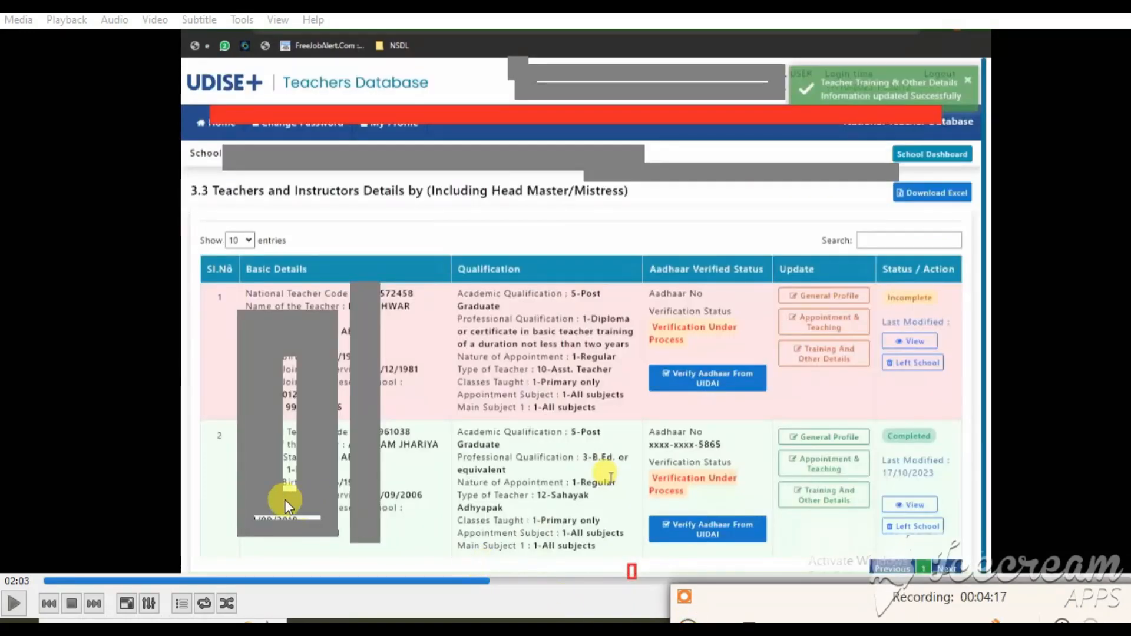
Examine the second teacher's entry in the 3.3 list, including the three update sections and the Aadhaar verification option.
{"action": "mouse_move", "coordinate": [199, 424]}
{"action": "left_mouse_down"}
{"action": "mouse_move", "coordinate": [318, 500]}
{"action": "mouse_move", "coordinate": [761, 552]}
{"action": "mouse_move", "coordinate": [972, 562]}
{"action": "mouse_move", "coordinate": [981, 553]}
{"action": "left_mouse_up"}
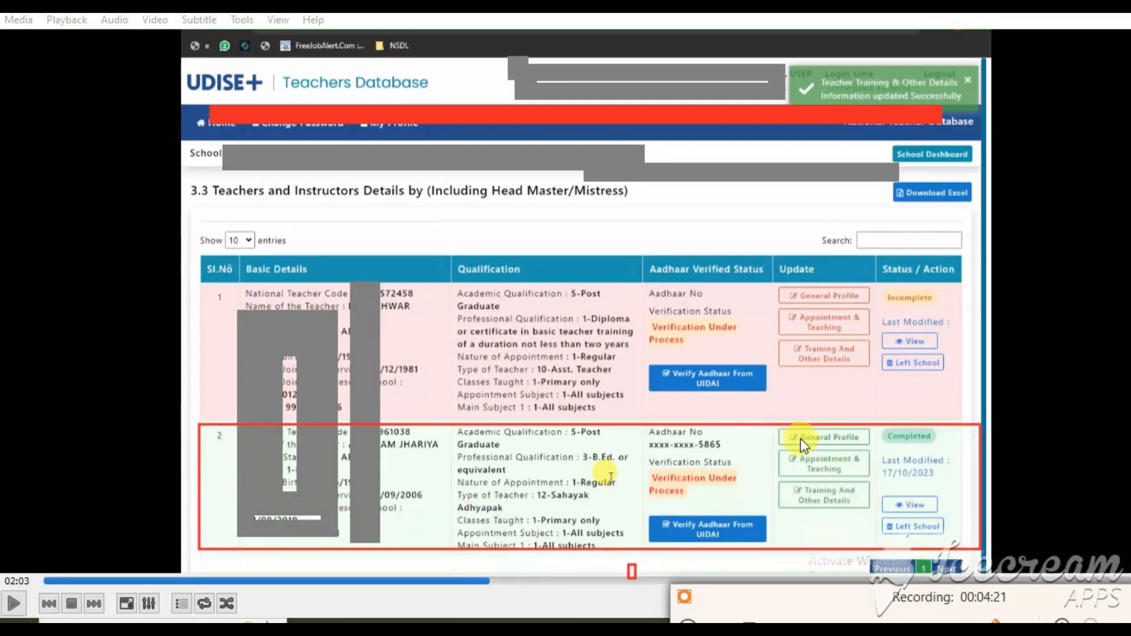
{"action": "mouse_move", "coordinate": [765, 422]}
{"action": "left_mouse_down"}
{"action": "mouse_move", "coordinate": [793, 490]}
{"action": "mouse_move", "coordinate": [885, 520]}
{"action": "mouse_move", "coordinate": [871, 517]}
{"action": "left_mouse_up"}
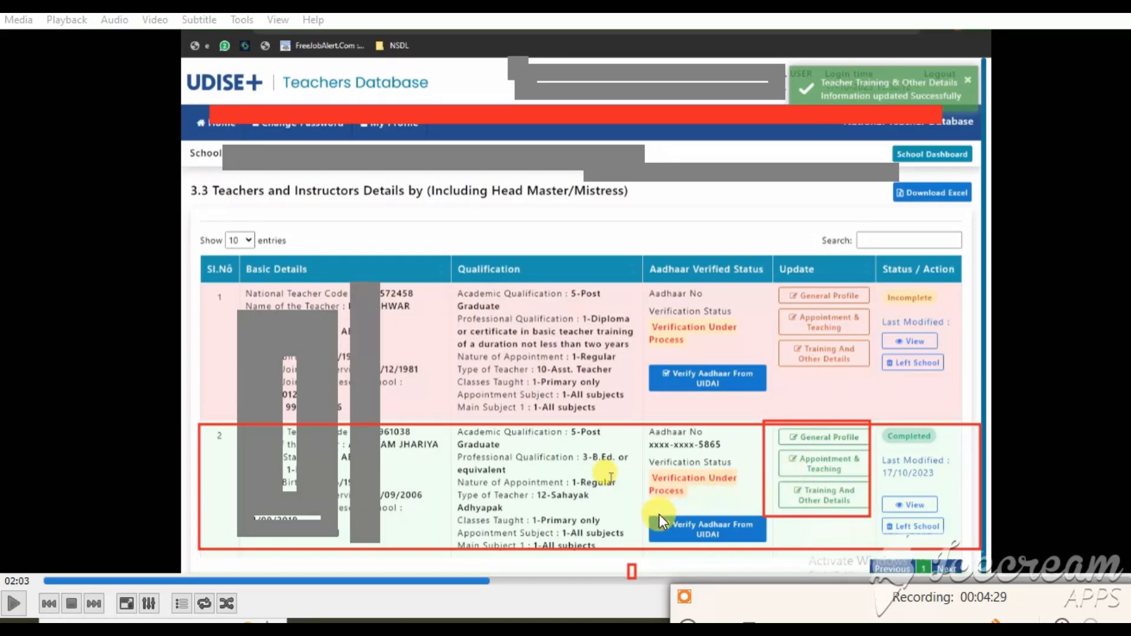
{"action": "mouse_move", "coordinate": [647, 516]}
{"action": "left_mouse_down"}
{"action": "mouse_move", "coordinate": [779, 560]}
{"action": "mouse_move", "coordinate": [772, 550]}
{"action": "left_mouse_up"}
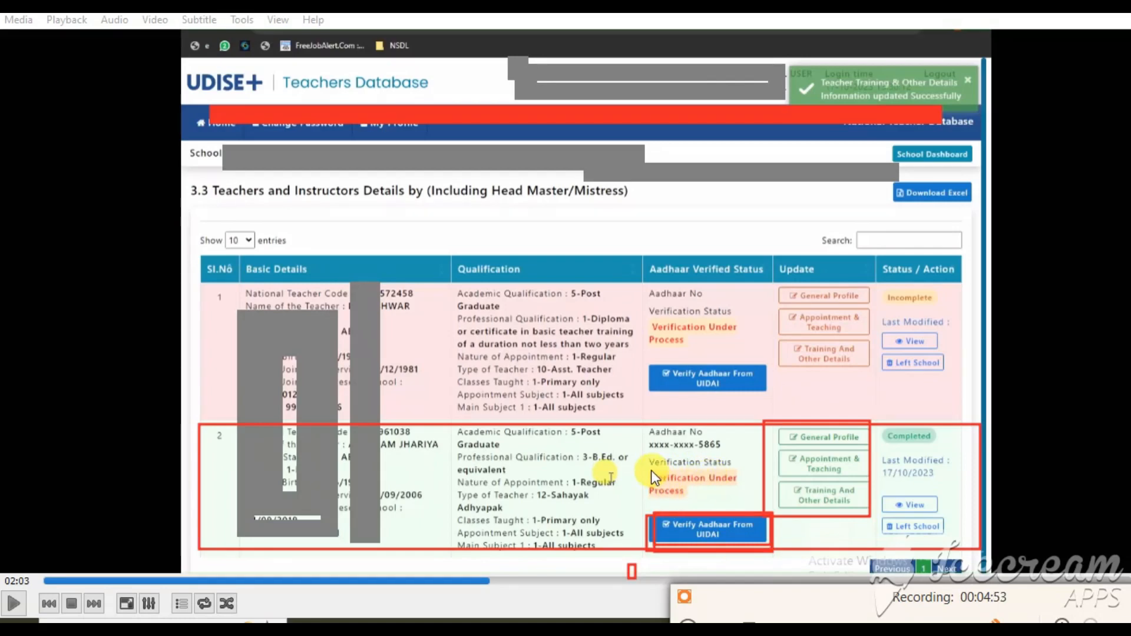
{"action": "left_click_drag", "start_coordinate": [716, 497], "coordinate": [752, 500]}
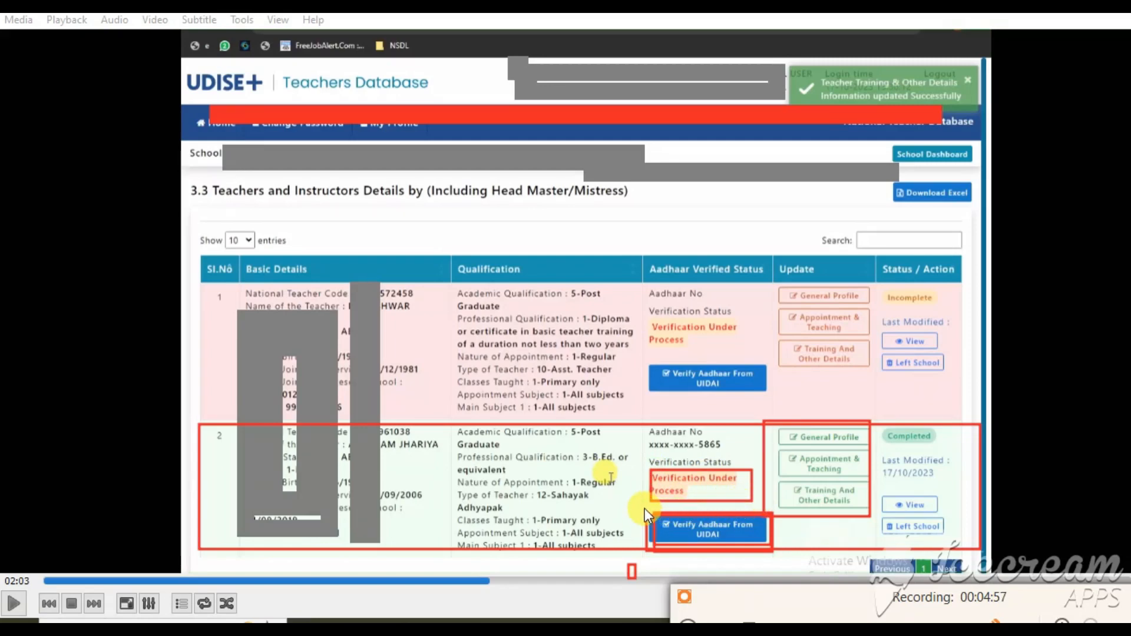
{"action": "left_click_drag", "start_coordinate": [645, 508], "coordinate": [767, 551]}
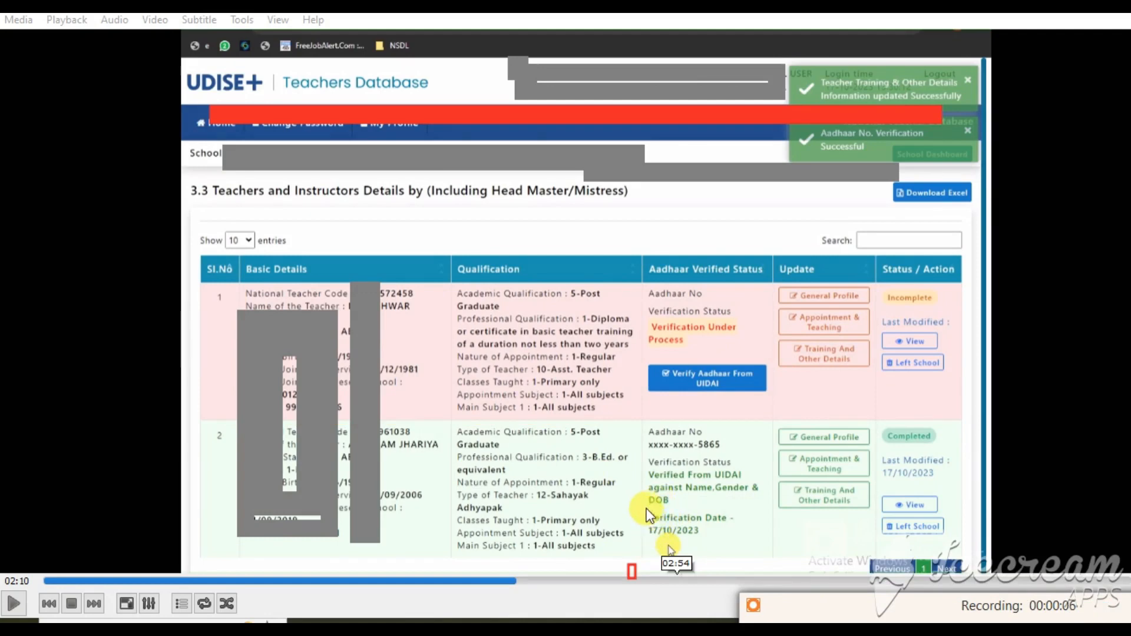
Compare the Aadhaar verification status of the first and second teachers in the list.
{"action": "mouse_move", "coordinate": [635, 429]}
{"action": "left_mouse_down"}
{"action": "mouse_move", "coordinate": [725, 560]}
{"action": "mouse_move", "coordinate": [766, 560]}
{"action": "left_mouse_up"}
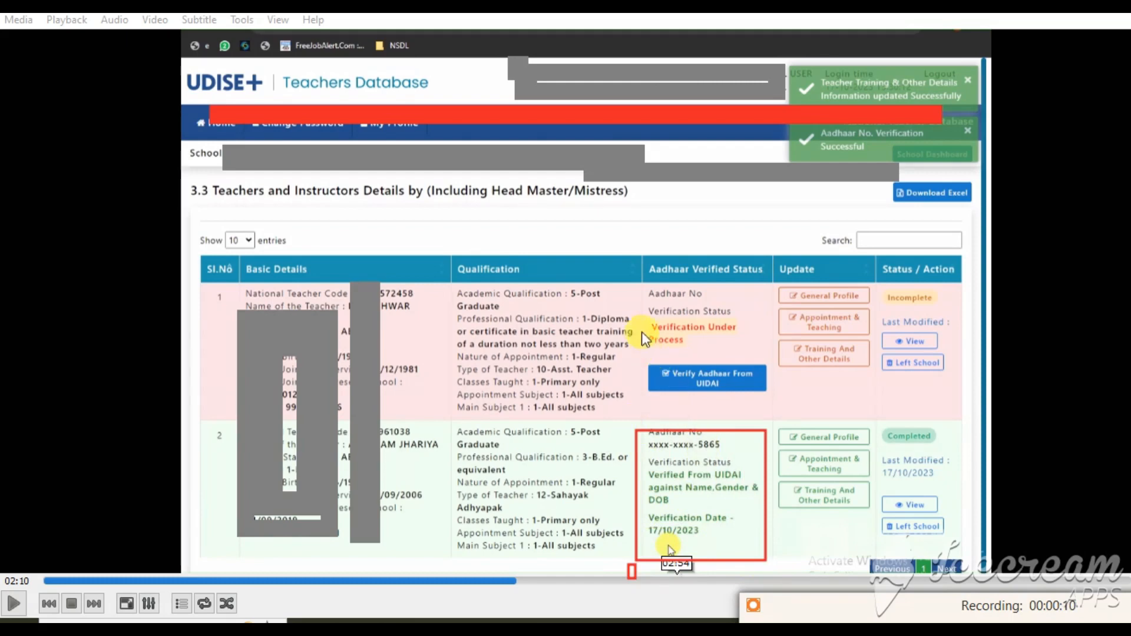
{"action": "mouse_move", "coordinate": [628, 307]}
{"action": "left_mouse_down"}
{"action": "mouse_move", "coordinate": [674, 369]}
{"action": "mouse_move", "coordinate": [777, 407]}
{"action": "left_mouse_up"}
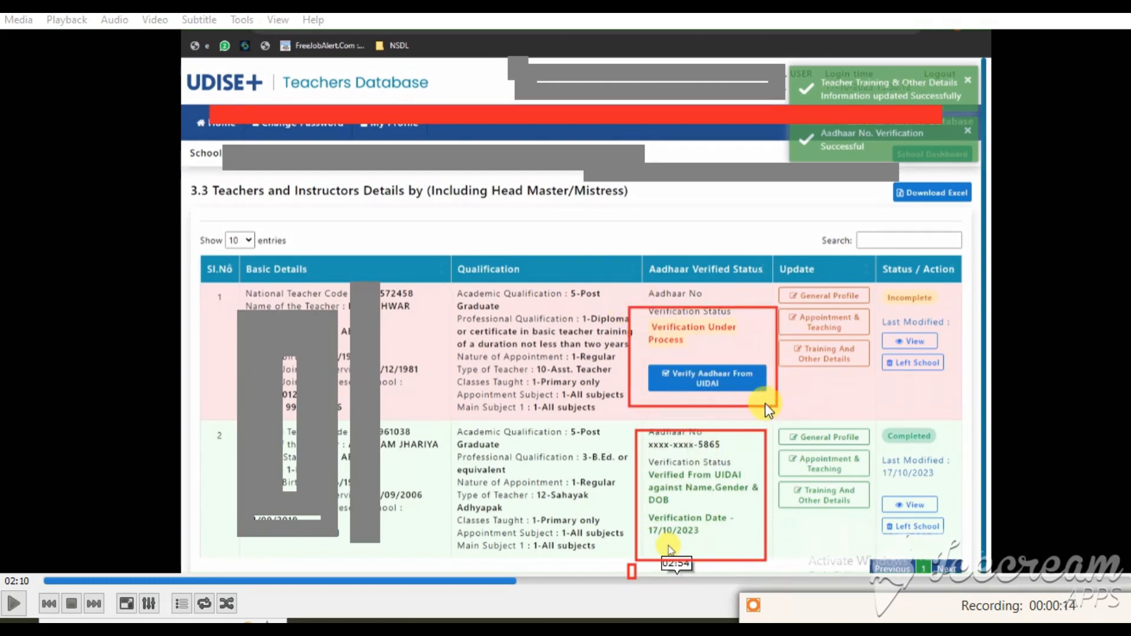
{"action": "left_click_drag", "start_coordinate": [655, 358], "coordinate": [782, 397]}
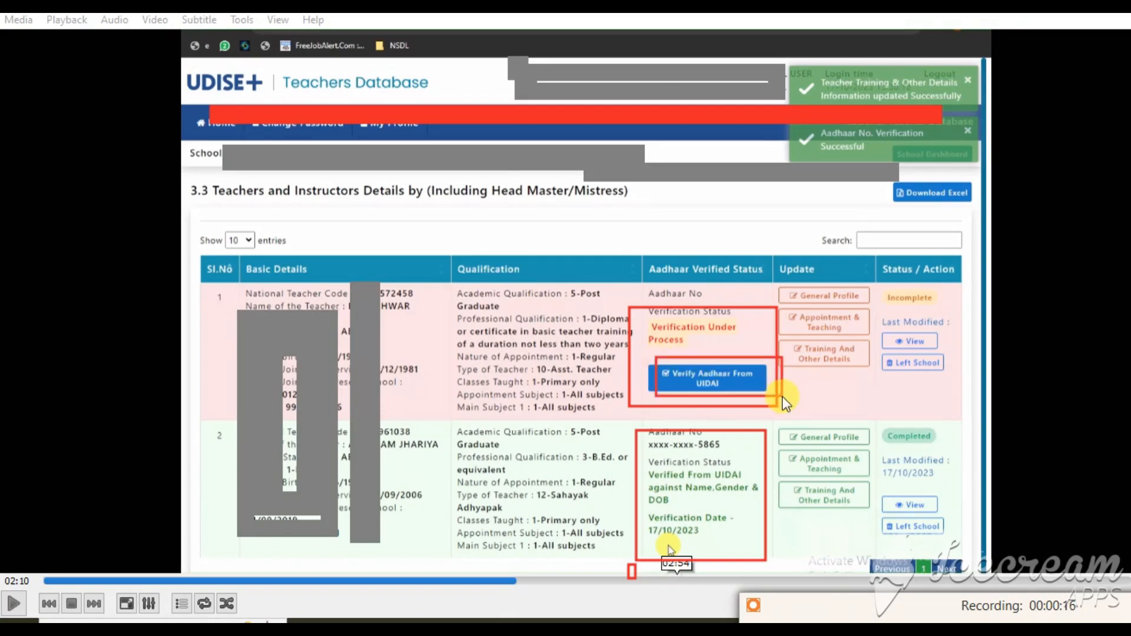
{"action": "mouse_move", "coordinate": [637, 446]}
{"action": "left_mouse_down"}
{"action": "mouse_move", "coordinate": [671, 522]}
{"action": "mouse_move", "coordinate": [763, 561]}
{"action": "left_mouse_up"}
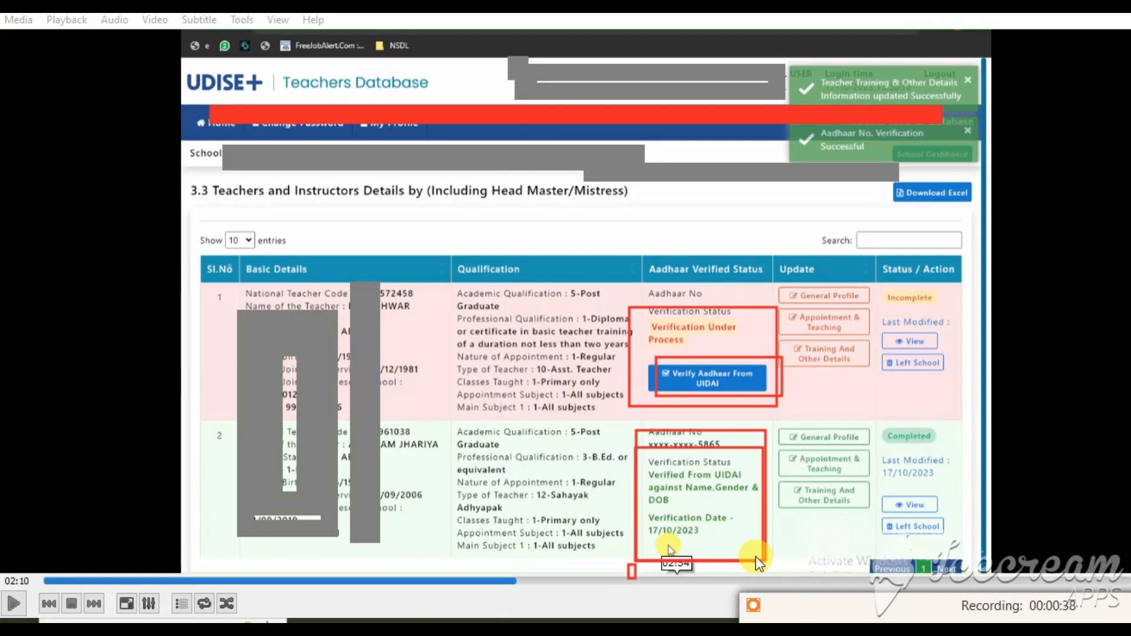
{"action": "left_click_drag", "start_coordinate": [624, 482], "coordinate": [747, 550]}
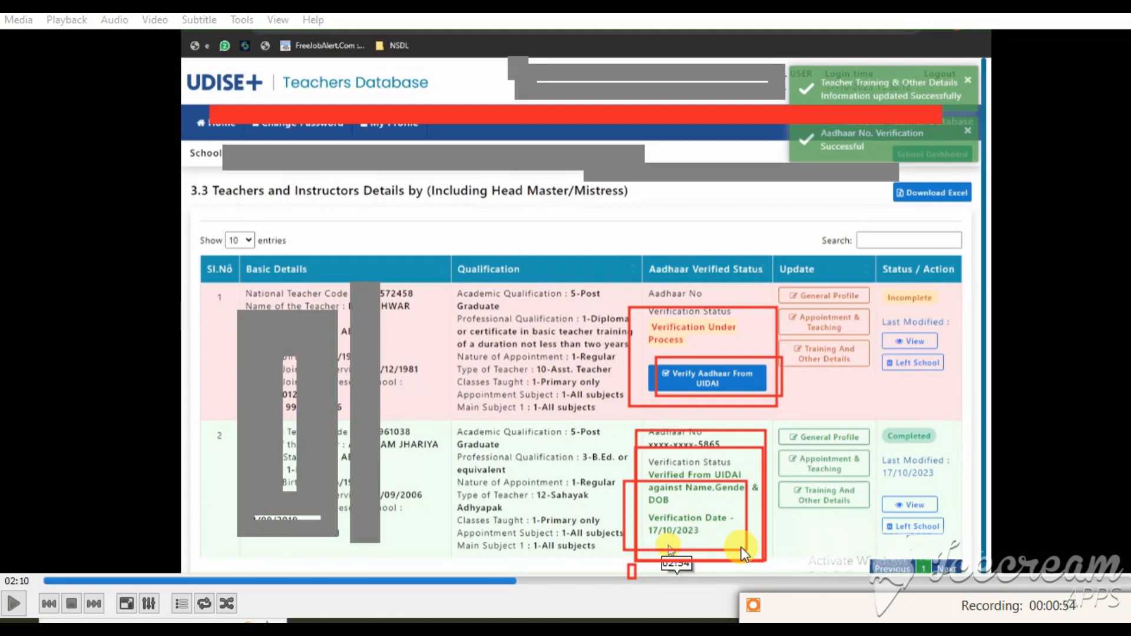
Open the Left School form for the first teacher and examine its Delete Teacher heading and Select Reason field.
{"action": "left_click_drag", "start_coordinate": [881, 356], "coordinate": [951, 380]}
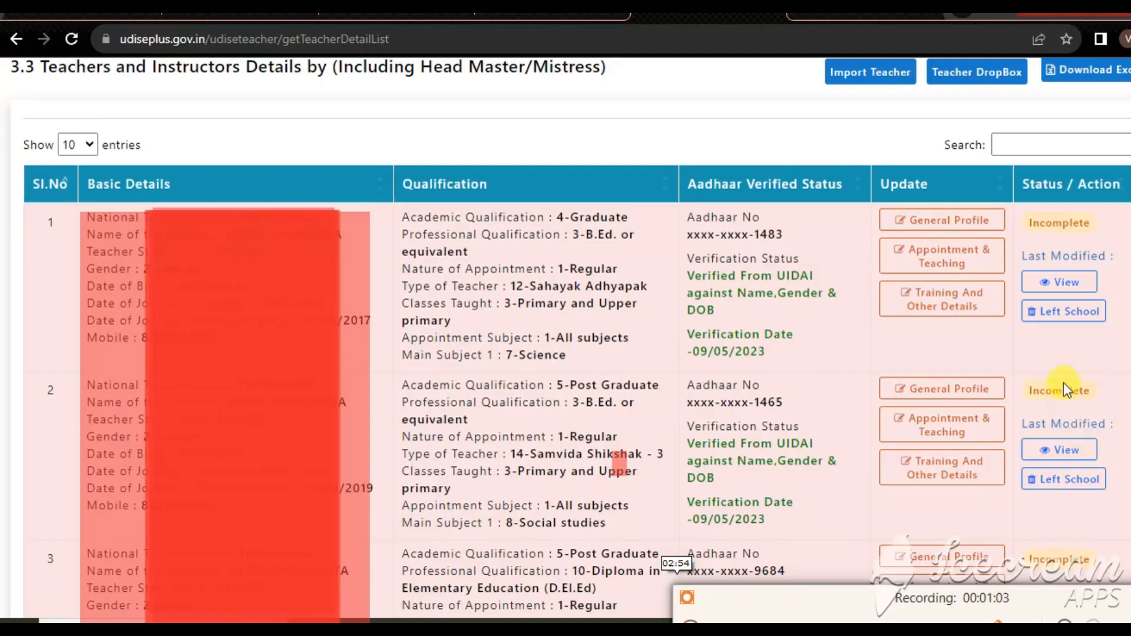
{"action": "left_click_drag", "start_coordinate": [1069, 322], "coordinate": [1108, 331]}
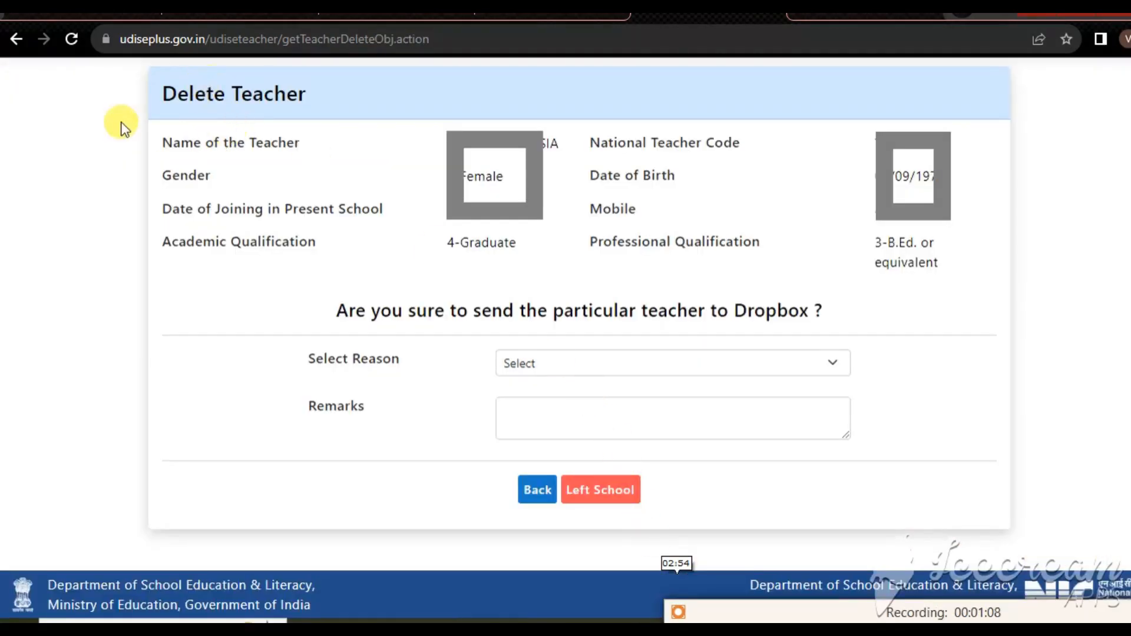
{"action": "left_click_drag", "start_coordinate": [163, 93], "coordinate": [300, 98]}
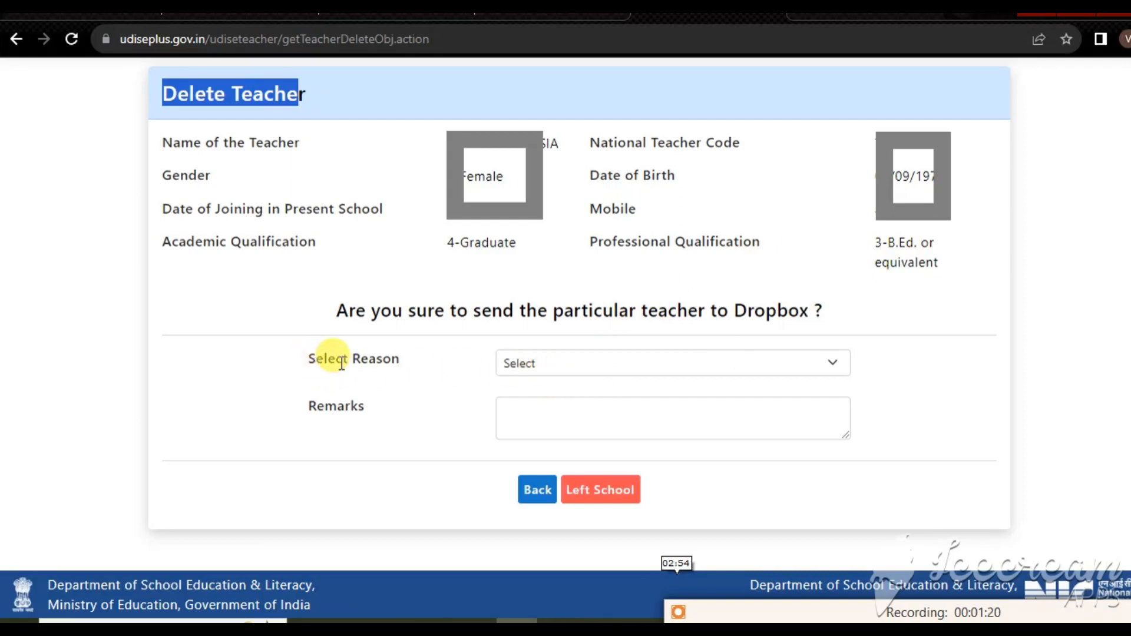
{"action": "left_click_drag", "start_coordinate": [343, 361], "coordinate": [424, 361]}
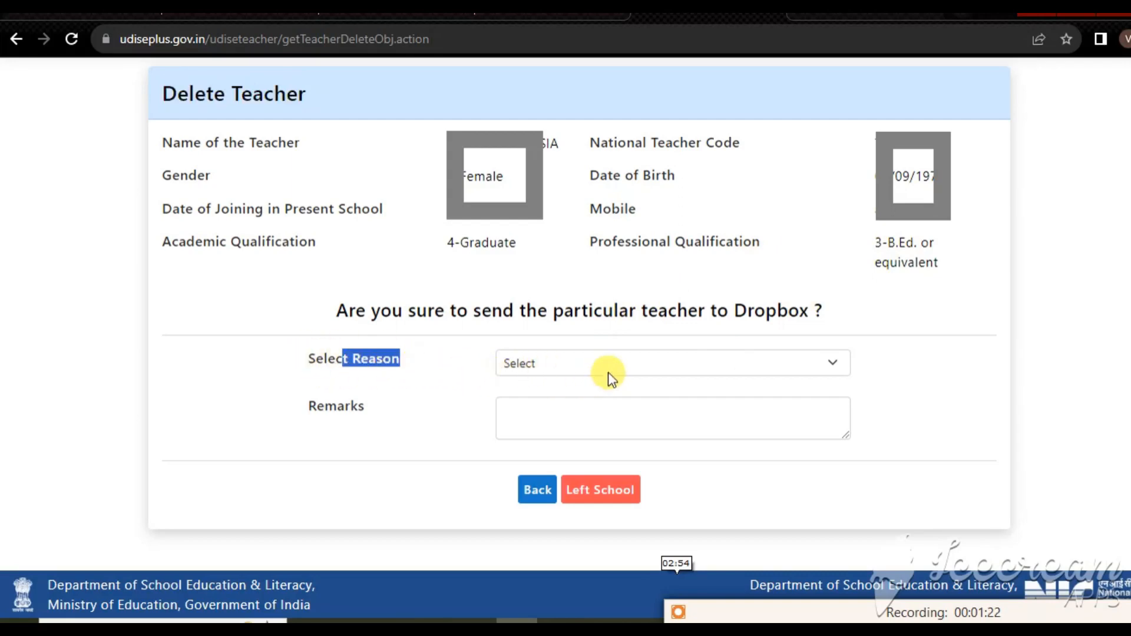
Set the leaving reason to 4-Transferred/Shifted to Another School and check the Last Date in Service School calendar.
{"action": "left_click", "coordinate": [574, 362]}
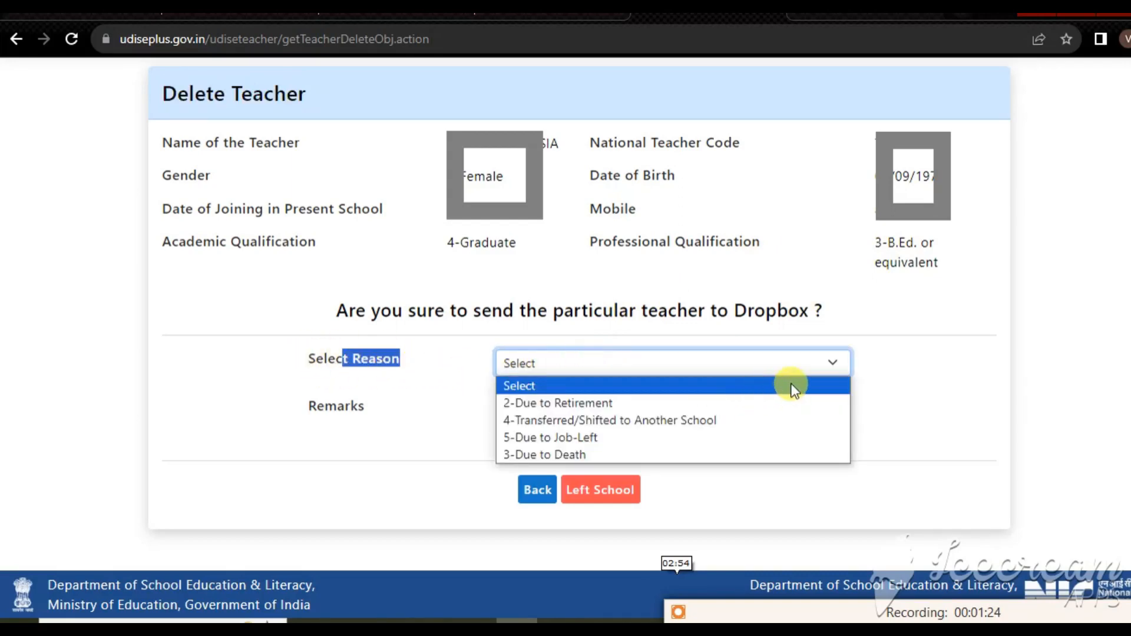
{"action": "left_click", "coordinate": [610, 419]}
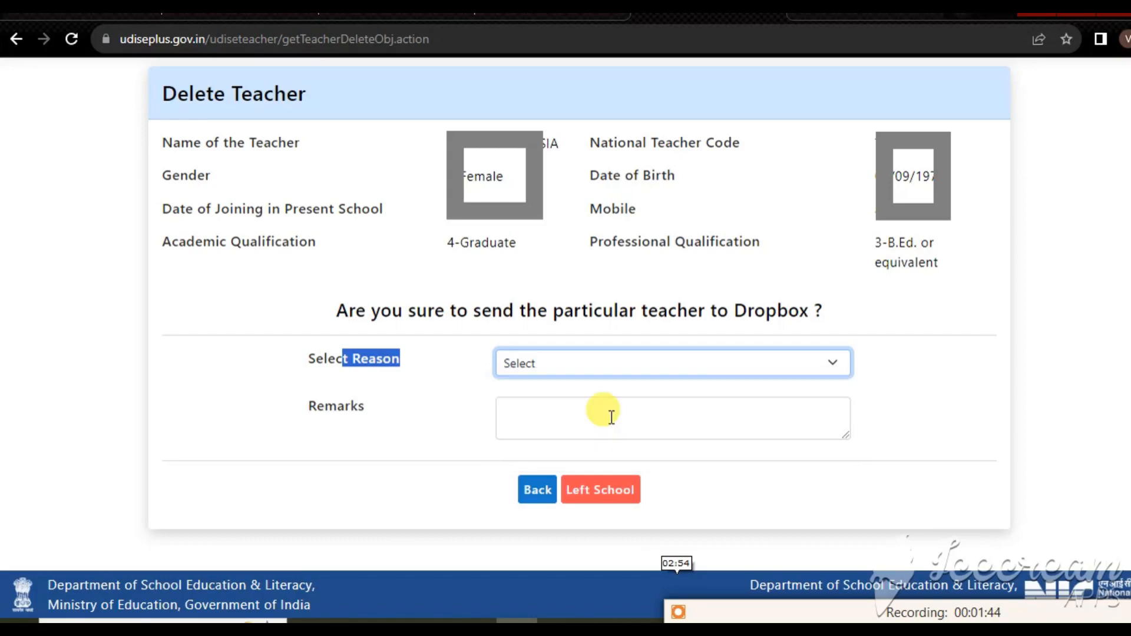
{"action": "left_click", "coordinate": [555, 430]}
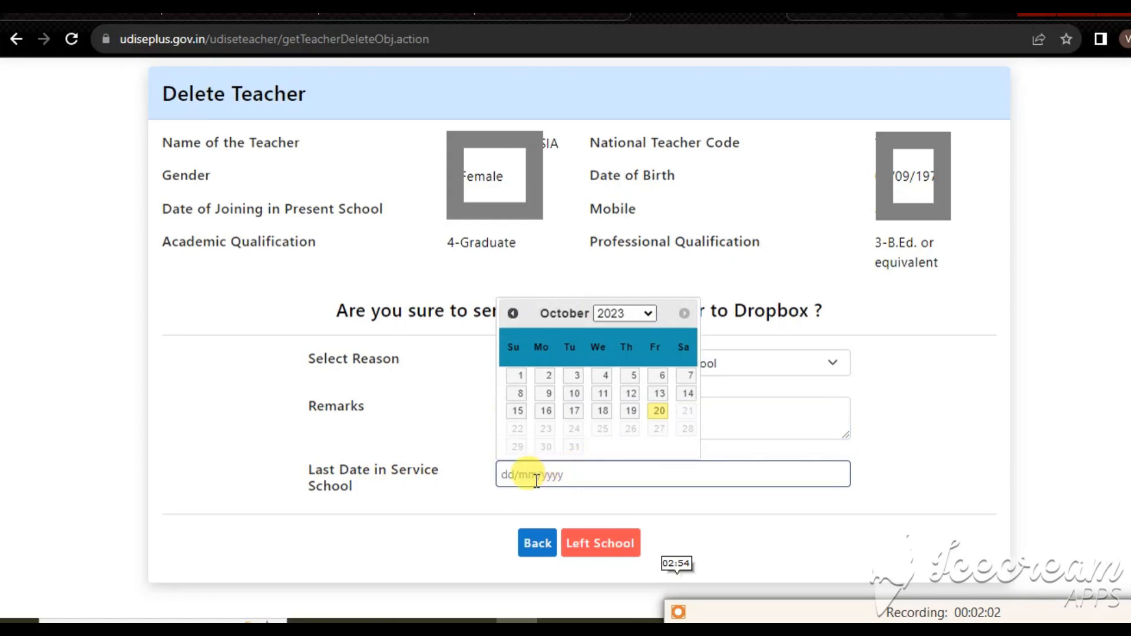
{"action": "left_click", "coordinate": [484, 492]}
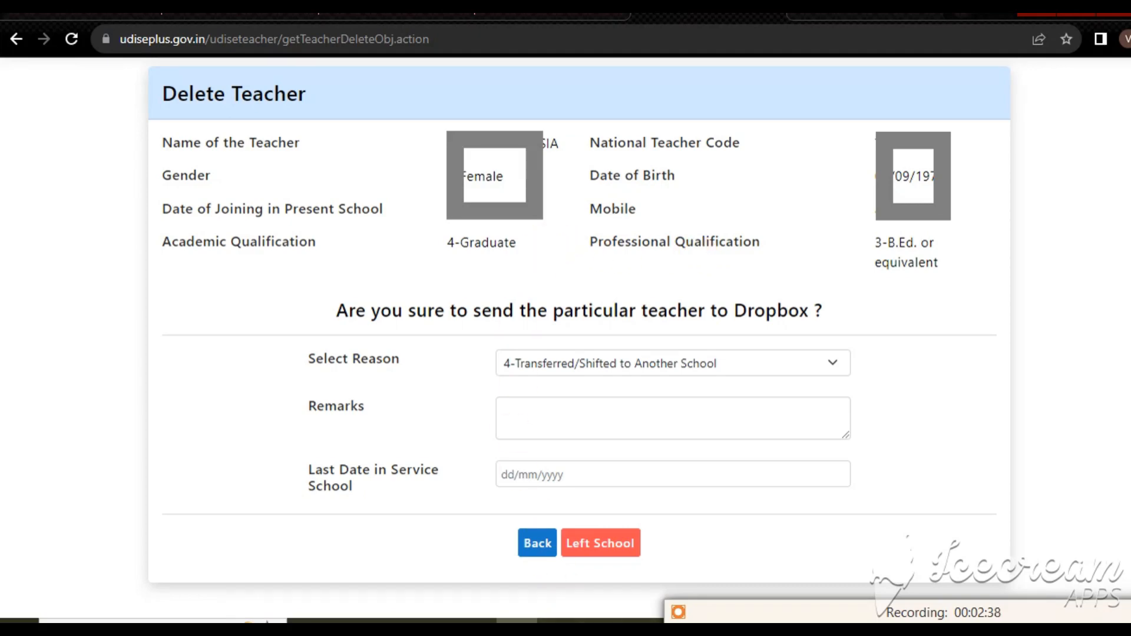
{"action": "key", "text": "F7"}
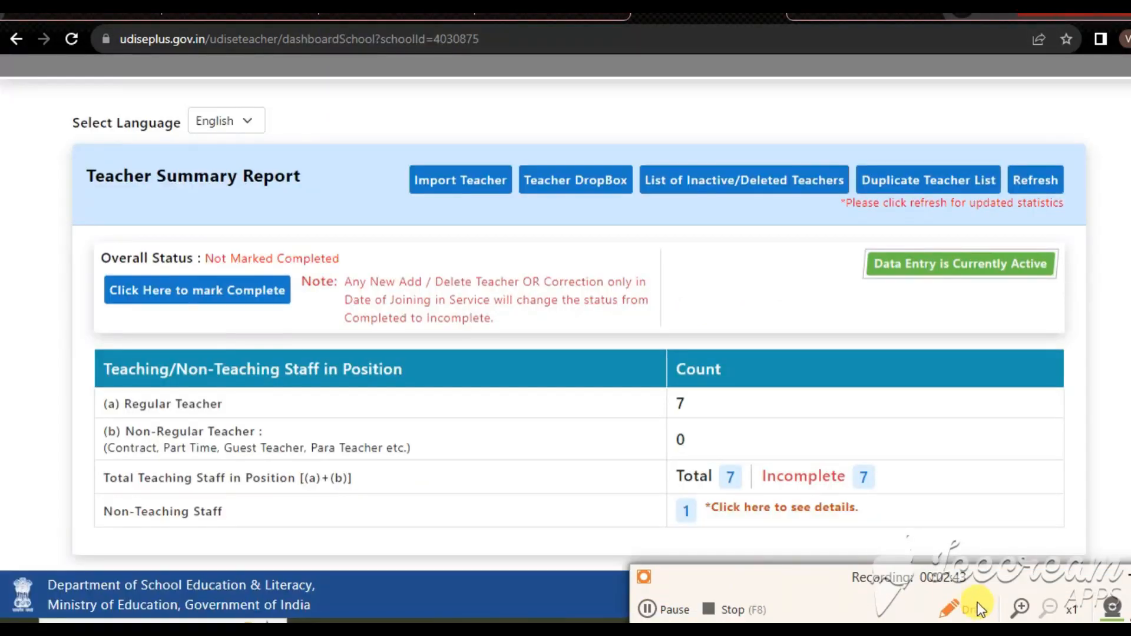
Examine the Import Teacher option on the Teacher Summary Report dashboard.
{"action": "left_click", "coordinate": [946, 616]}
{"action": "left_click_drag", "start_coordinate": [681, 529], "coordinate": [648, 606]}
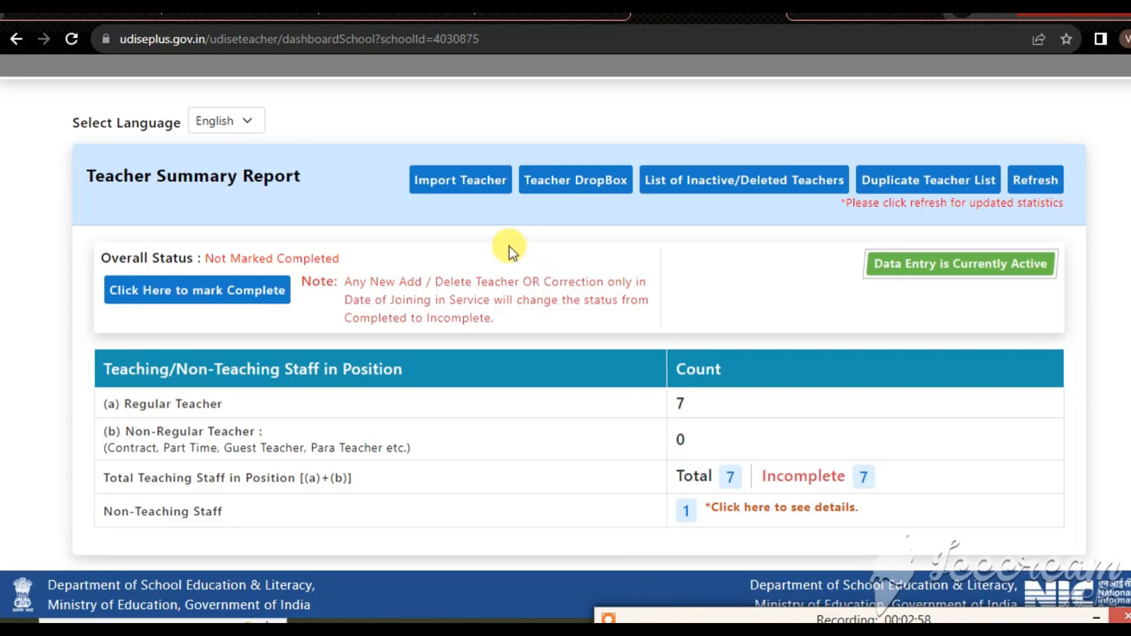
{"action": "mouse_move", "coordinate": [398, 154]}
{"action": "left_mouse_down"}
{"action": "mouse_move", "coordinate": [487, 209]}
{"action": "mouse_move", "coordinate": [522, 216]}
{"action": "left_mouse_up"}
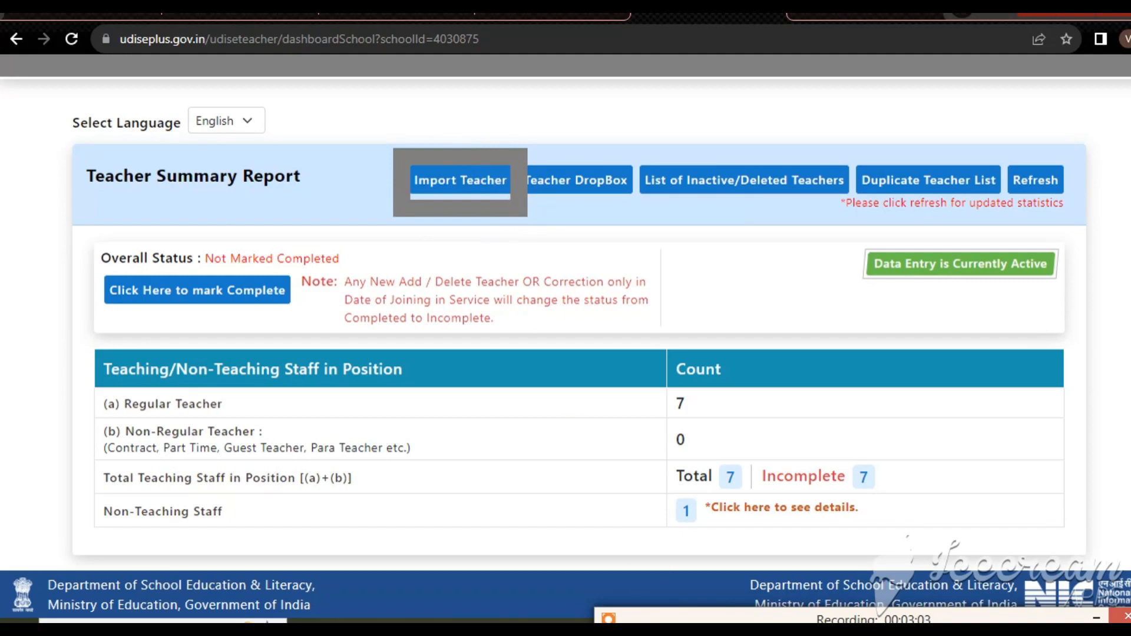
{"action": "mouse_move", "coordinate": [775, 615]}
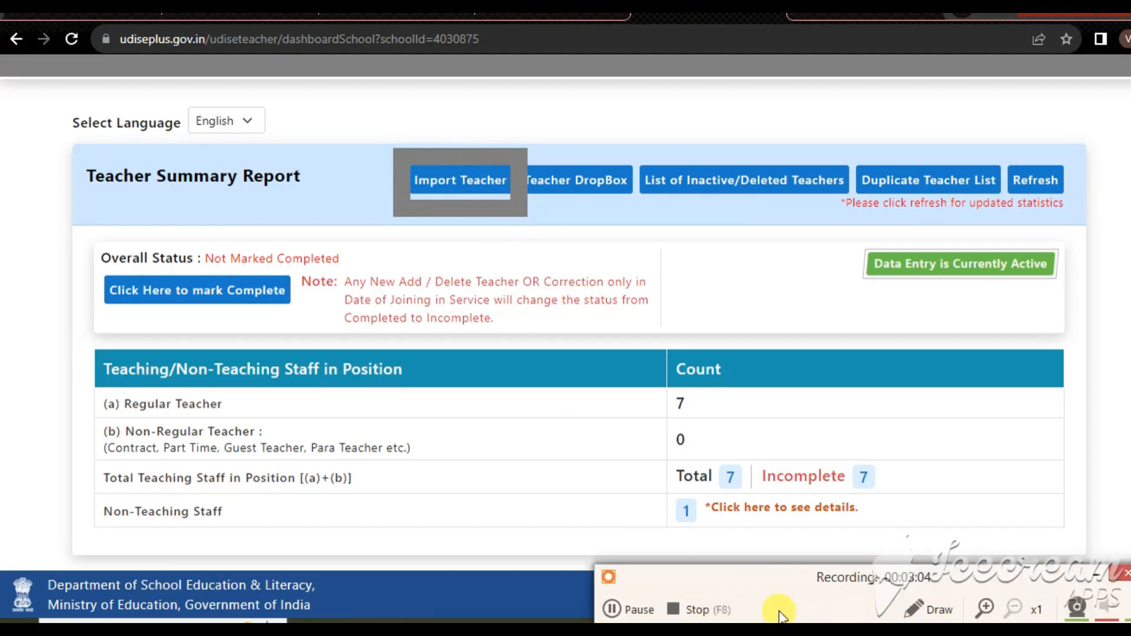
{"action": "left_click", "coordinate": [616, 615]}
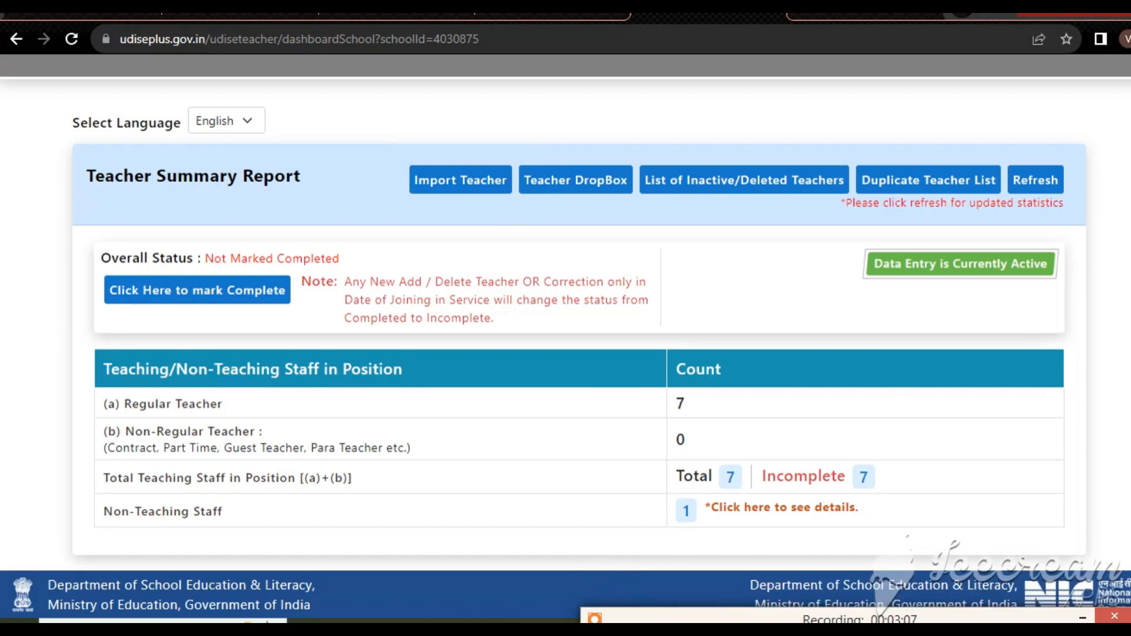
{"action": "mouse_move", "coordinate": [793, 619]}
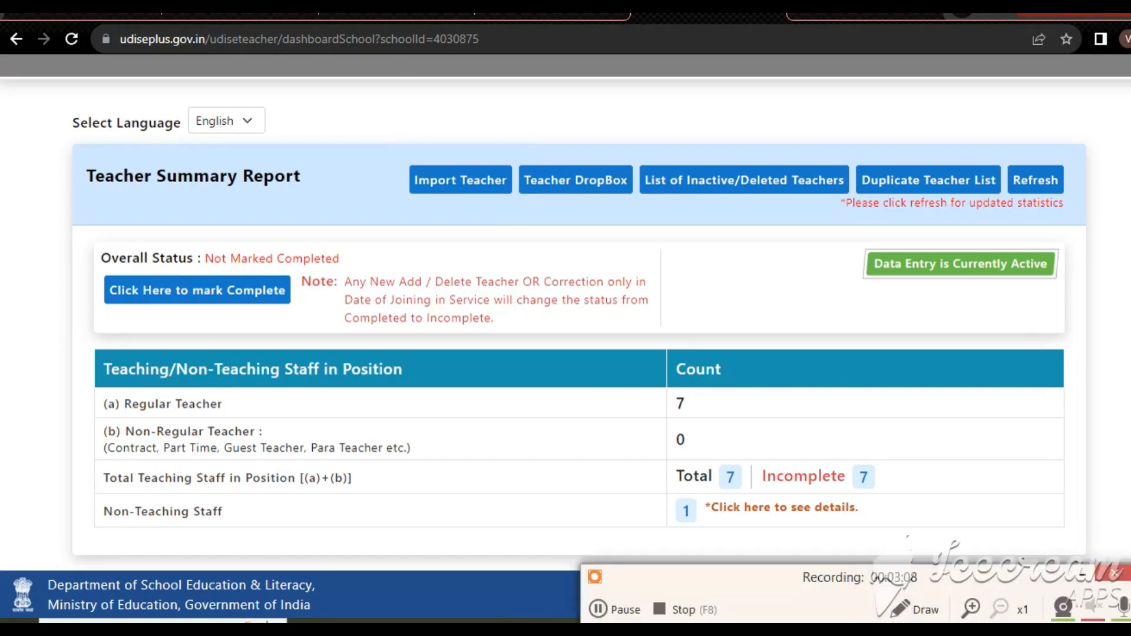
{"action": "left_click", "coordinate": [902, 611]}
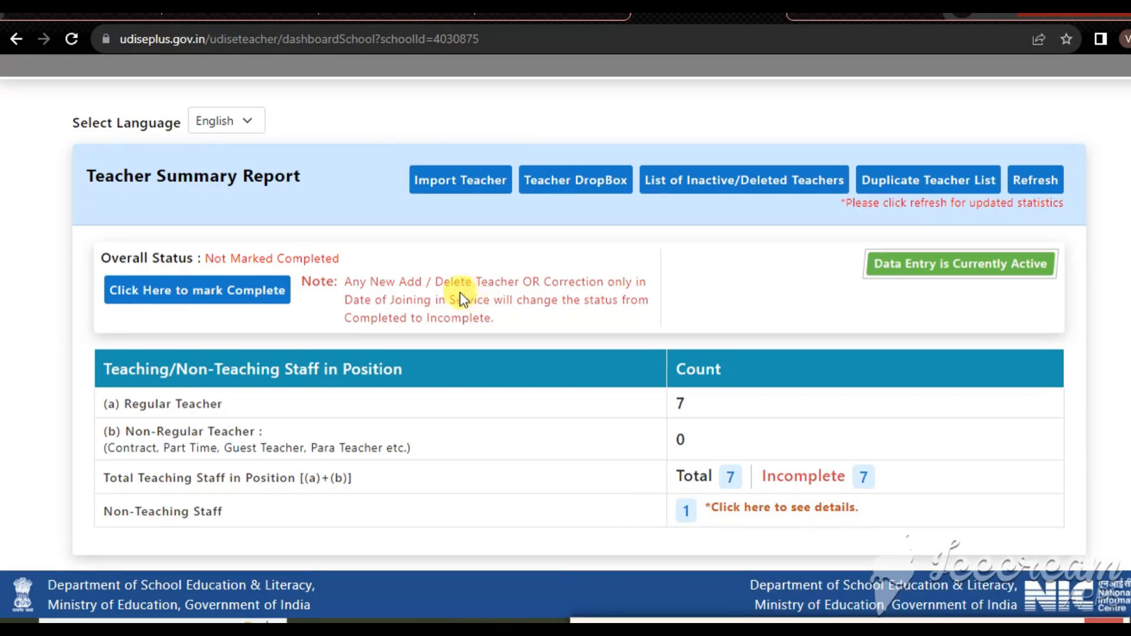
{"action": "mouse_move", "coordinate": [402, 157]}
{"action": "left_mouse_down"}
{"action": "mouse_move", "coordinate": [479, 211]}
{"action": "mouse_move", "coordinate": [514, 206]}
{"action": "left_mouse_up"}
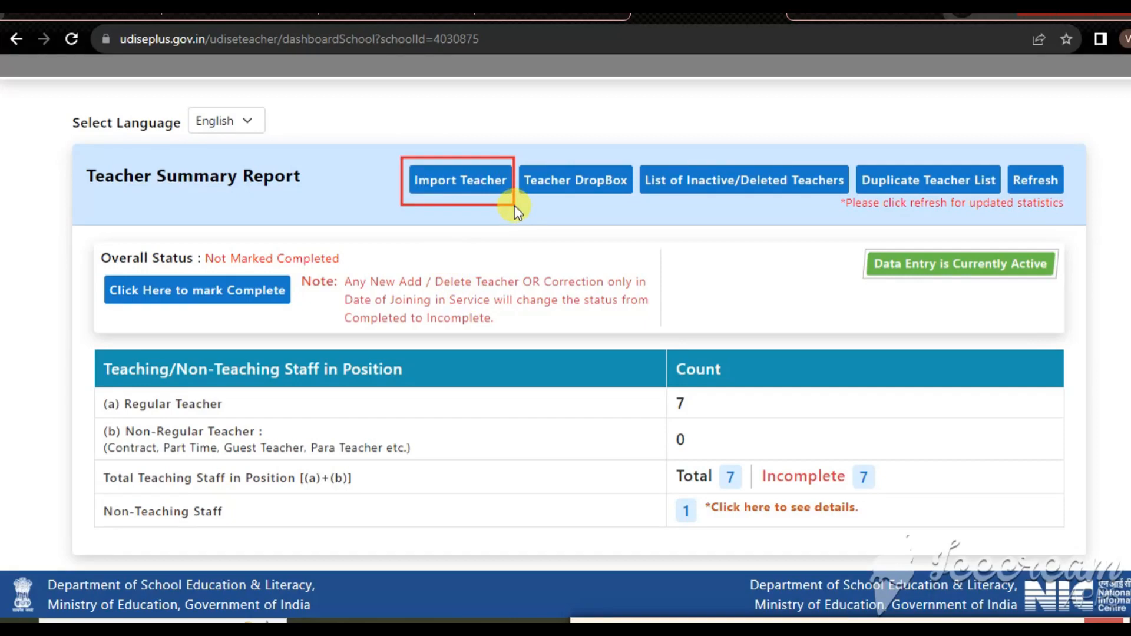
Open the Import Teacher form and examine its National Code and Date of Birth fields.
{"action": "left_click_drag", "start_coordinate": [409, 160], "coordinate": [518, 199]}
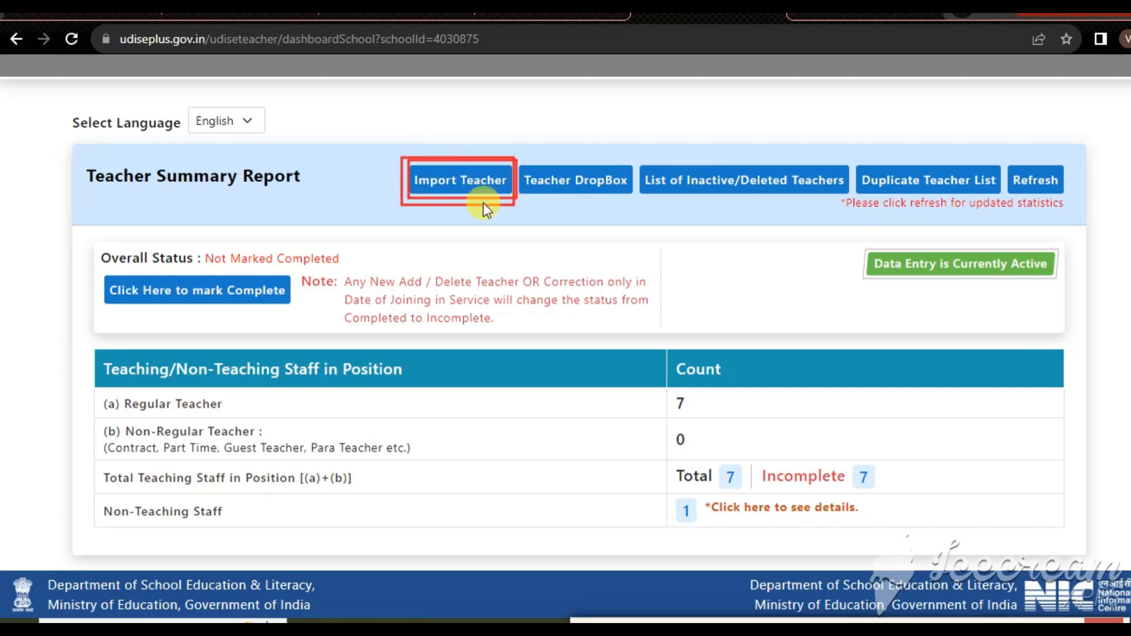
{"action": "left_click_drag", "start_coordinate": [403, 159], "coordinate": [521, 203]}
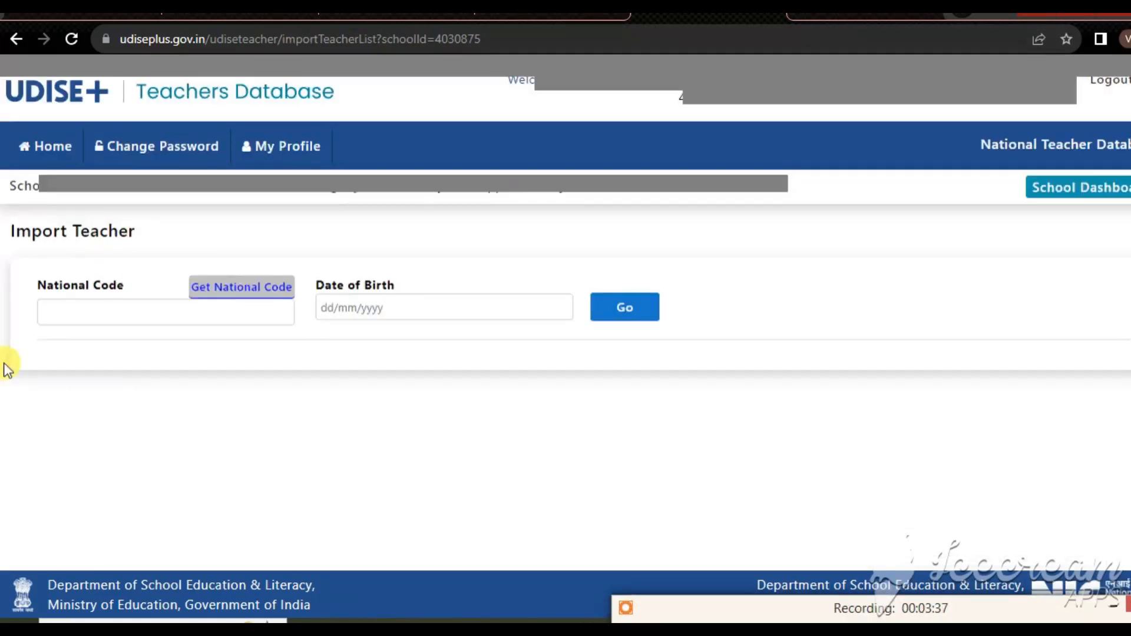
{"action": "left_click", "coordinate": [61, 313]}
{"action": "left_click", "coordinate": [339, 310]}
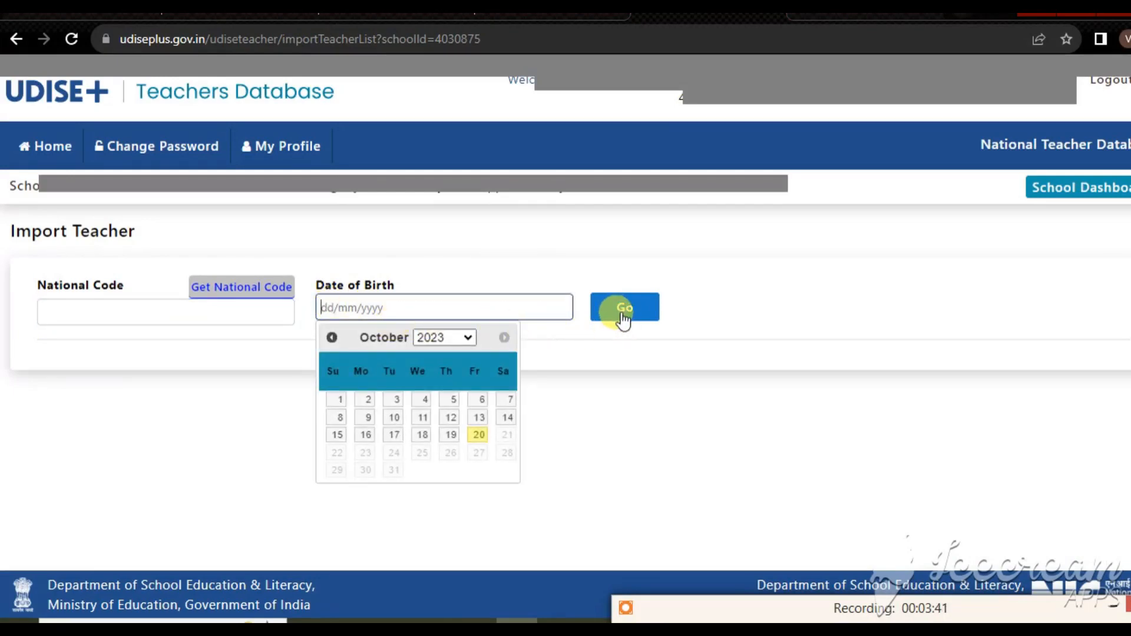
{"action": "left_click", "coordinate": [784, 308]}
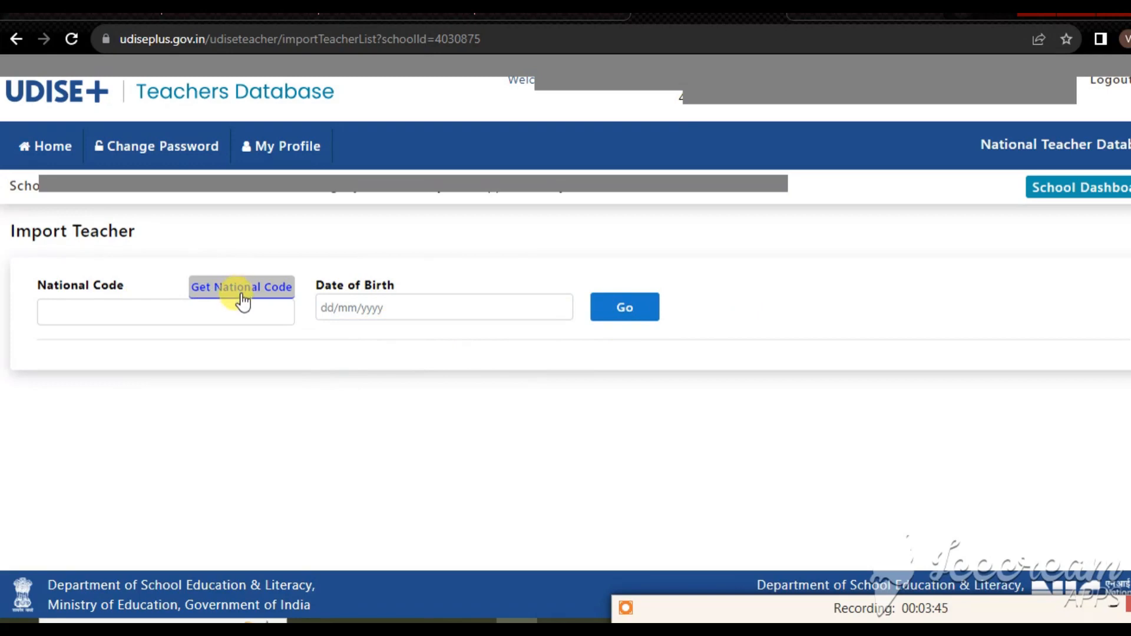
Look up the teacher's national code with Get National Code, entering the teacher's Aadhaar number and date of birth.
{"action": "left_click", "coordinate": [206, 293]}
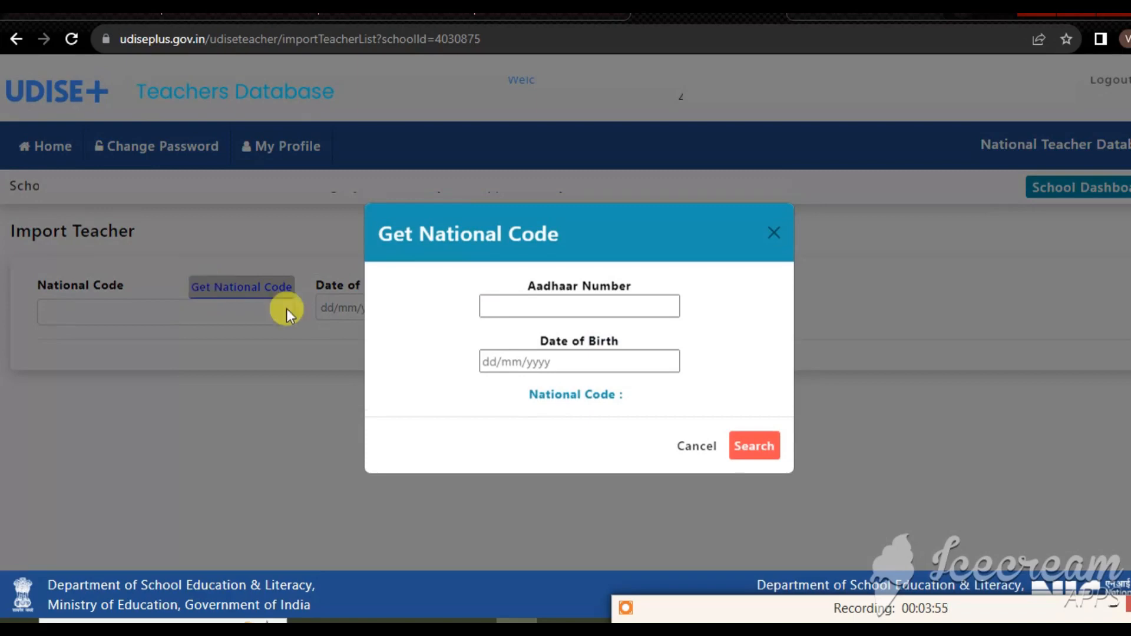
{"action": "left_click", "coordinate": [499, 305]}
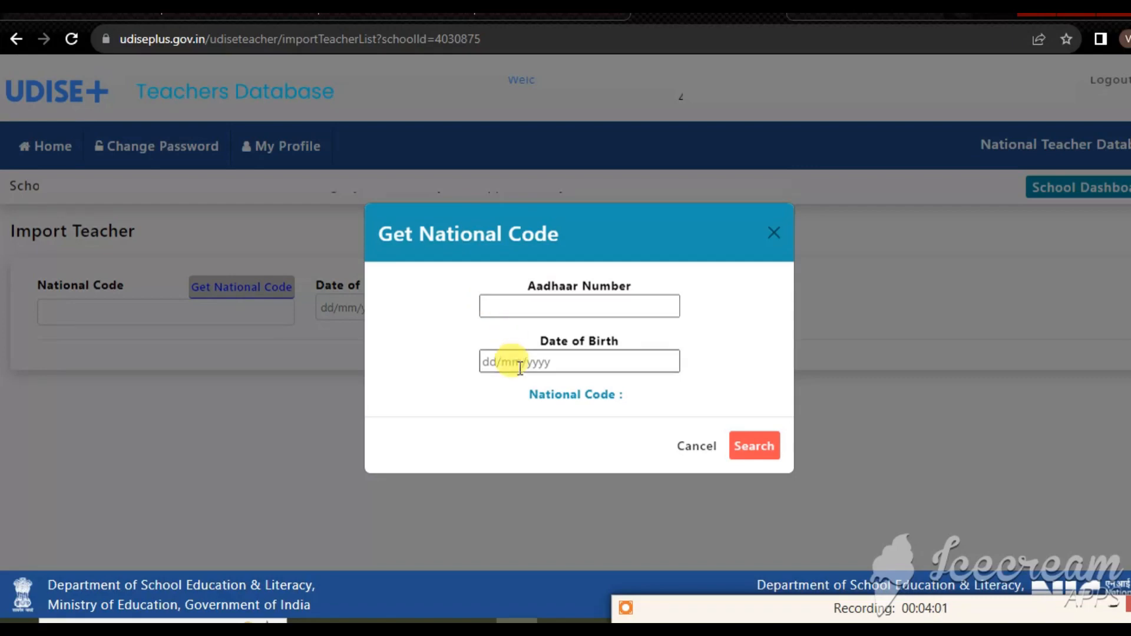
{"action": "left_click", "coordinate": [504, 362]}
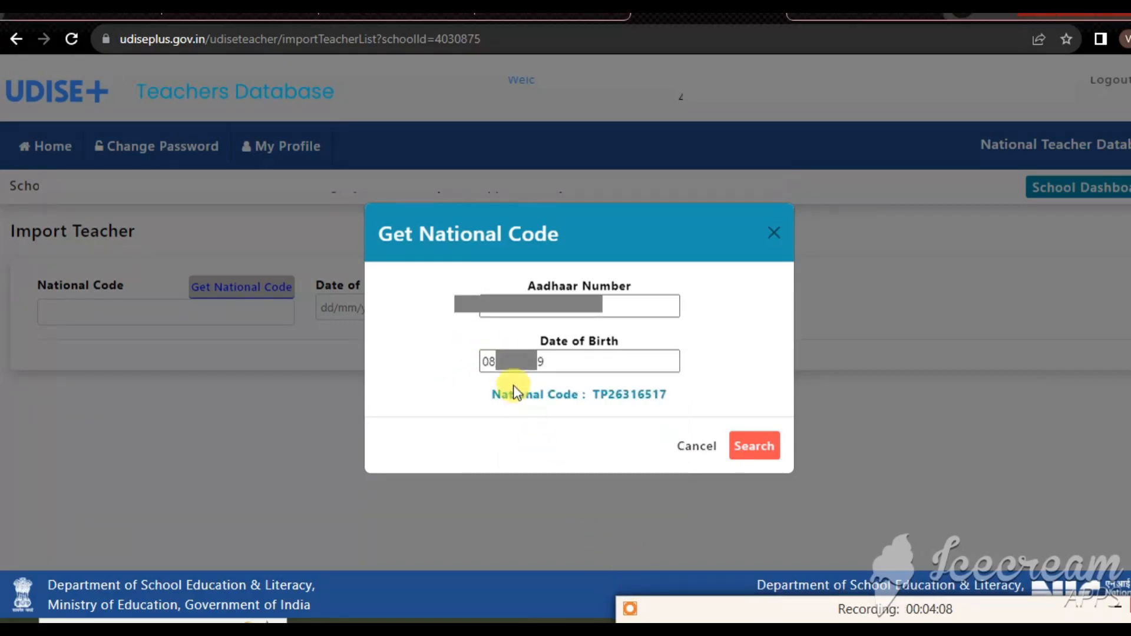
Examine the Aadhaar Number, Date of Birth and National Code entries in the Get National Code dialog.
{"action": "left_click_drag", "start_coordinate": [470, 287], "coordinate": [567, 304]}
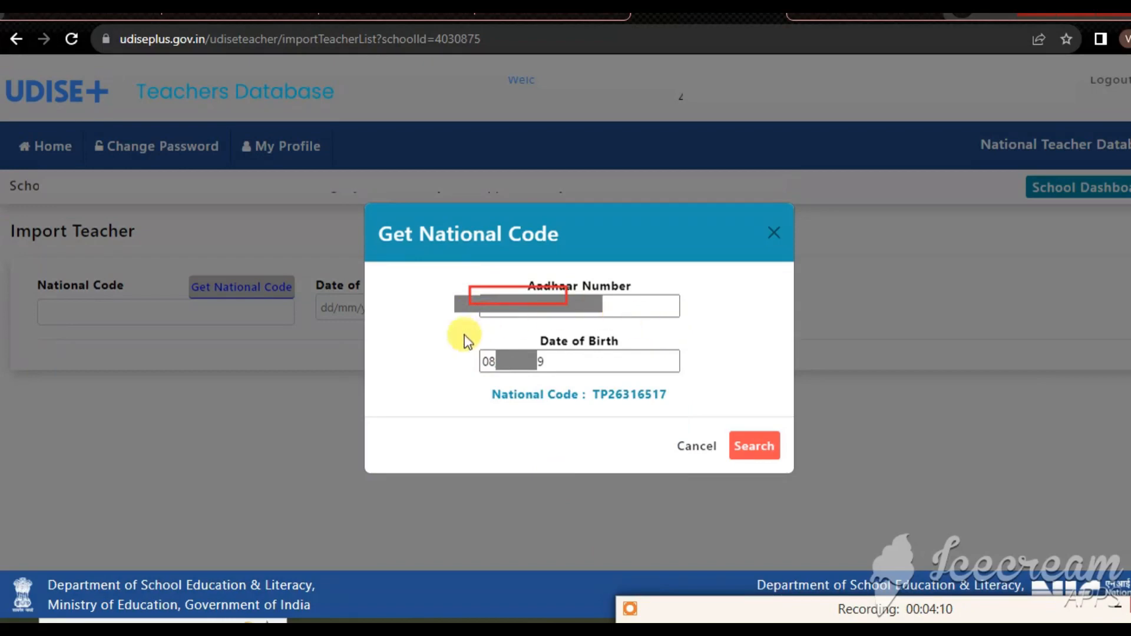
{"action": "left_click_drag", "start_coordinate": [473, 345], "coordinate": [513, 345]}
{"action": "left_click_drag", "start_coordinate": [542, 352], "coordinate": [562, 366]}
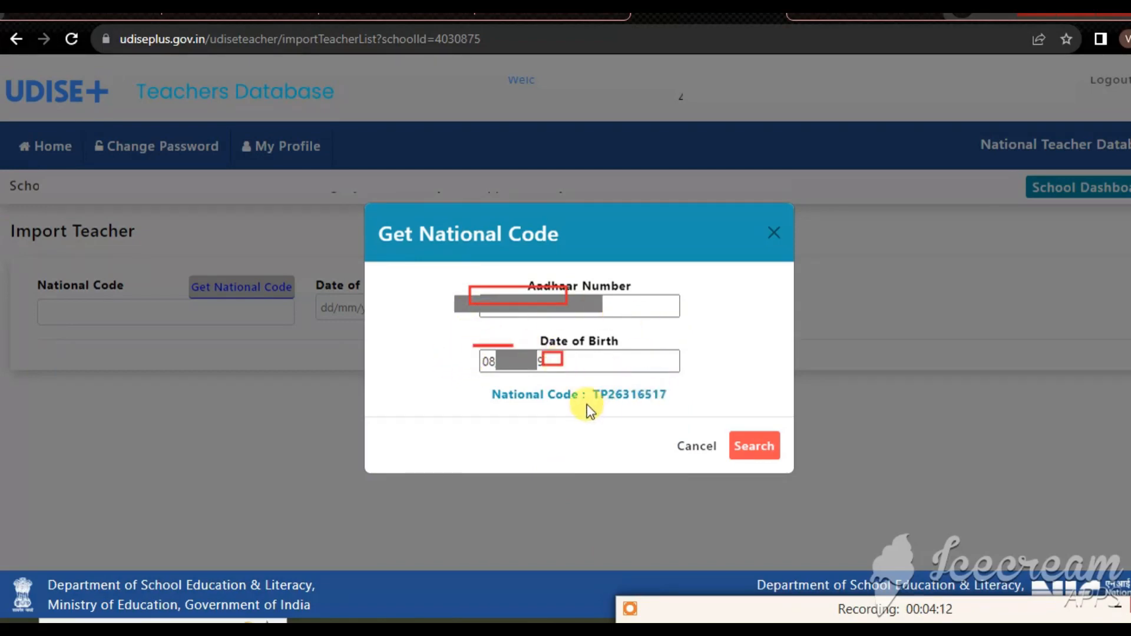
{"action": "left_click_drag", "start_coordinate": [481, 382], "coordinate": [571, 404]}
{"action": "left_click_drag", "start_coordinate": [590, 407], "coordinate": [695, 411]}
{"action": "left_click_drag", "start_coordinate": [610, 387], "coordinate": [699, 417]}
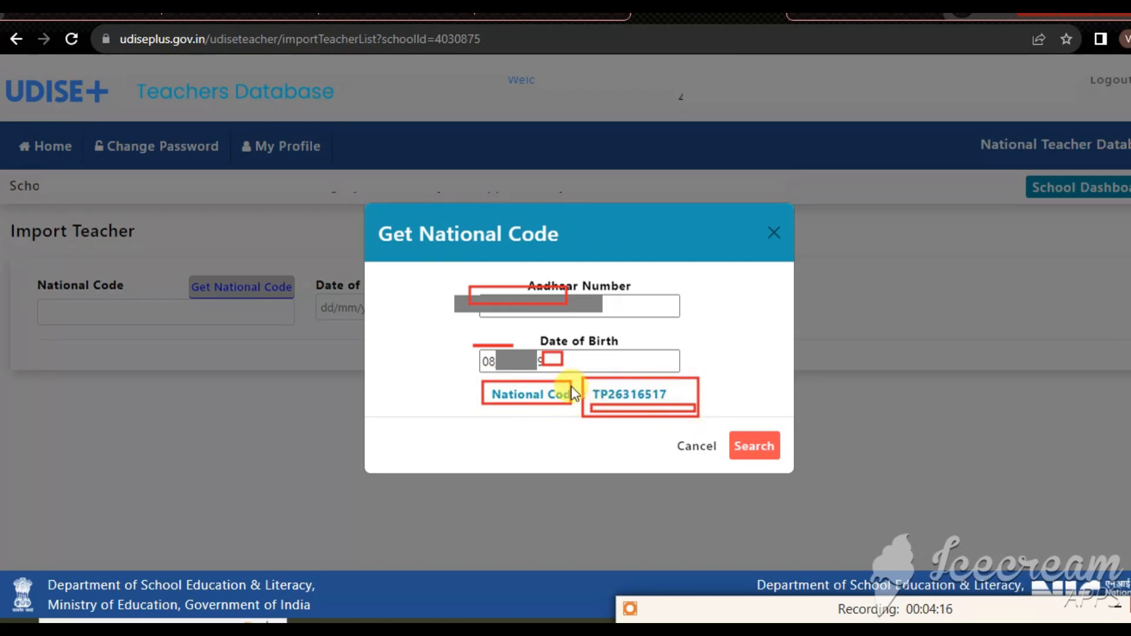
{"action": "left_click_drag", "start_coordinate": [578, 382], "coordinate": [688, 411]}
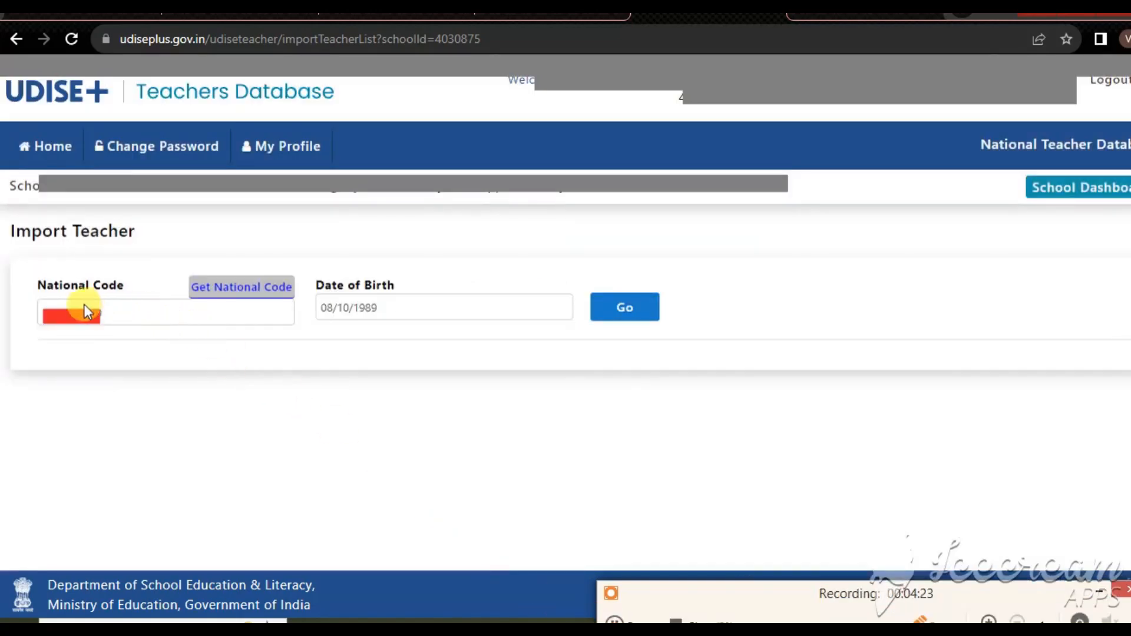
Fill in the teacher's national code and date of birth on the Import Teacher form and retrieve the teacher's record.
{"action": "left_click_drag", "start_coordinate": [23, 293], "coordinate": [167, 348]}
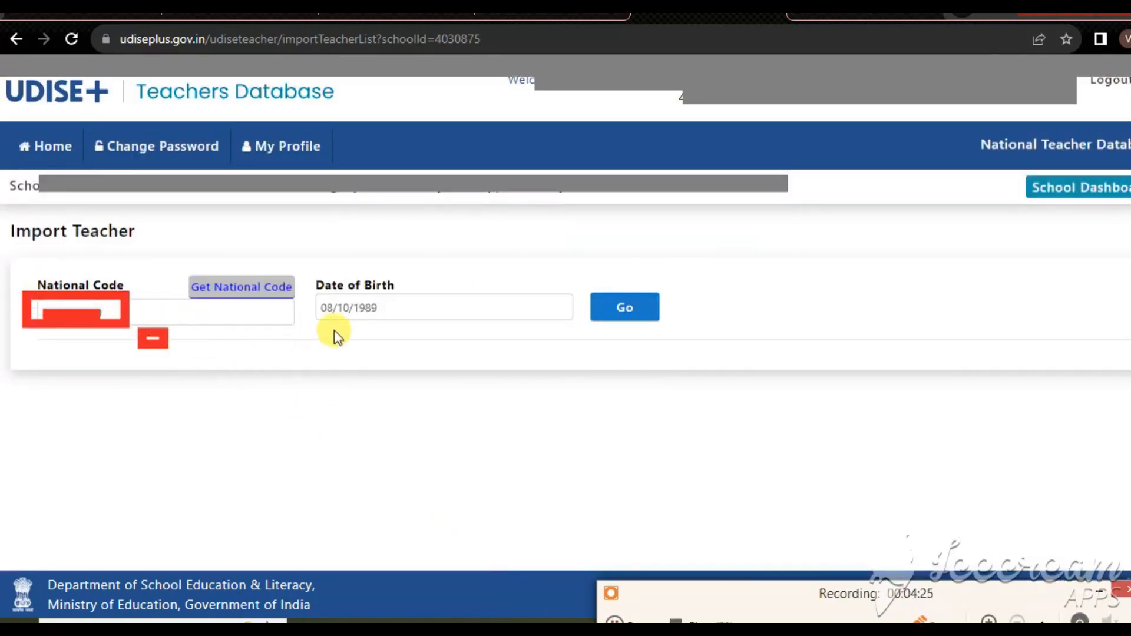
{"action": "left_click_drag", "start_coordinate": [310, 295], "coordinate": [419, 345]}
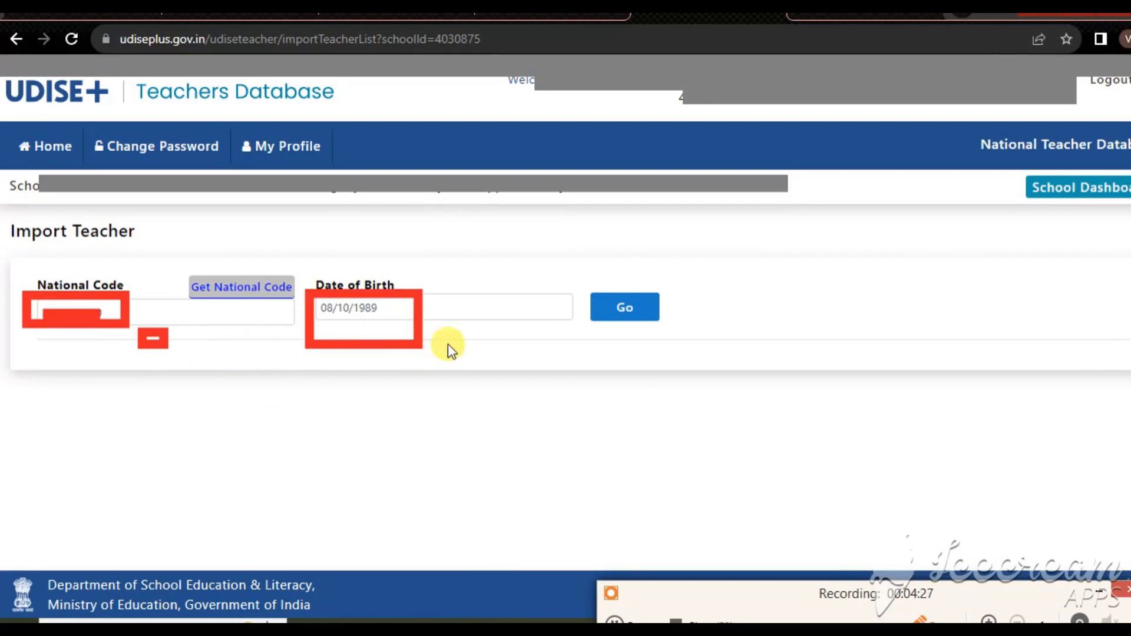
{"action": "left_click_drag", "start_coordinate": [576, 275], "coordinate": [697, 354]}
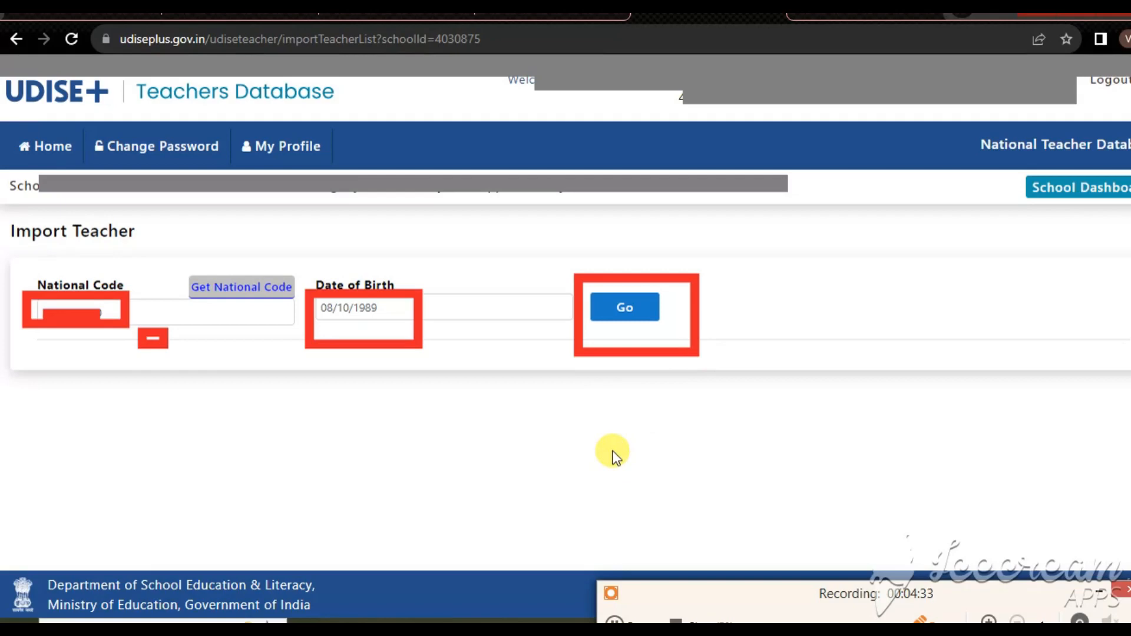
{"action": "left_click", "coordinate": [614, 621]}
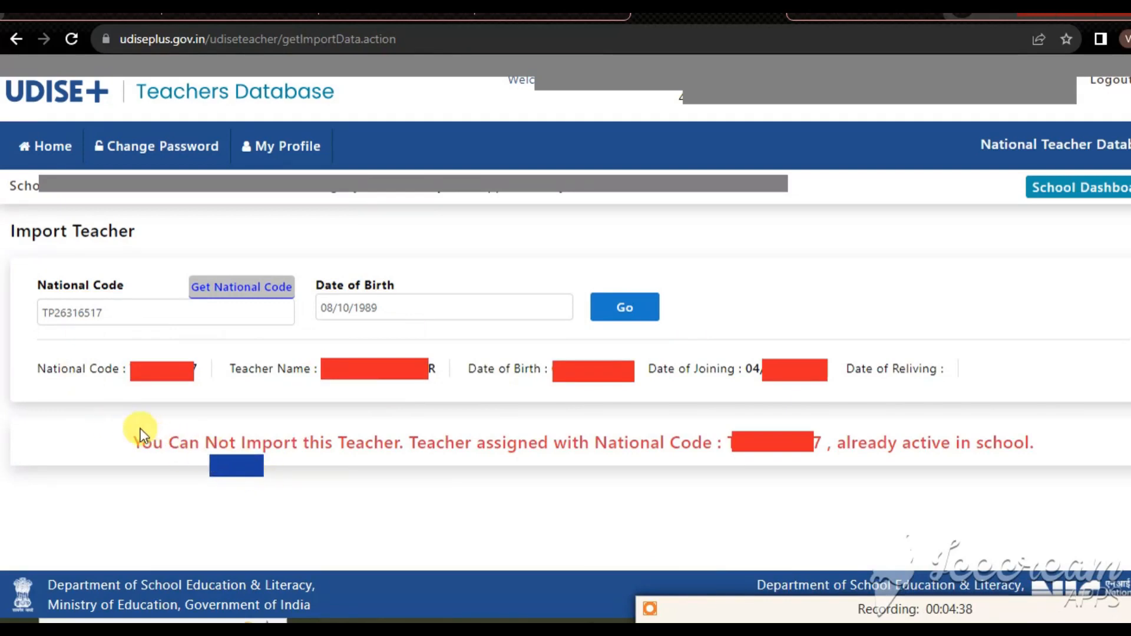
Examine the import eligibility message beneath the retrieved teacher details, including its closing part about the teacher's status.
{"action": "left_click_drag", "start_coordinate": [187, 443], "coordinate": [574, 457]}
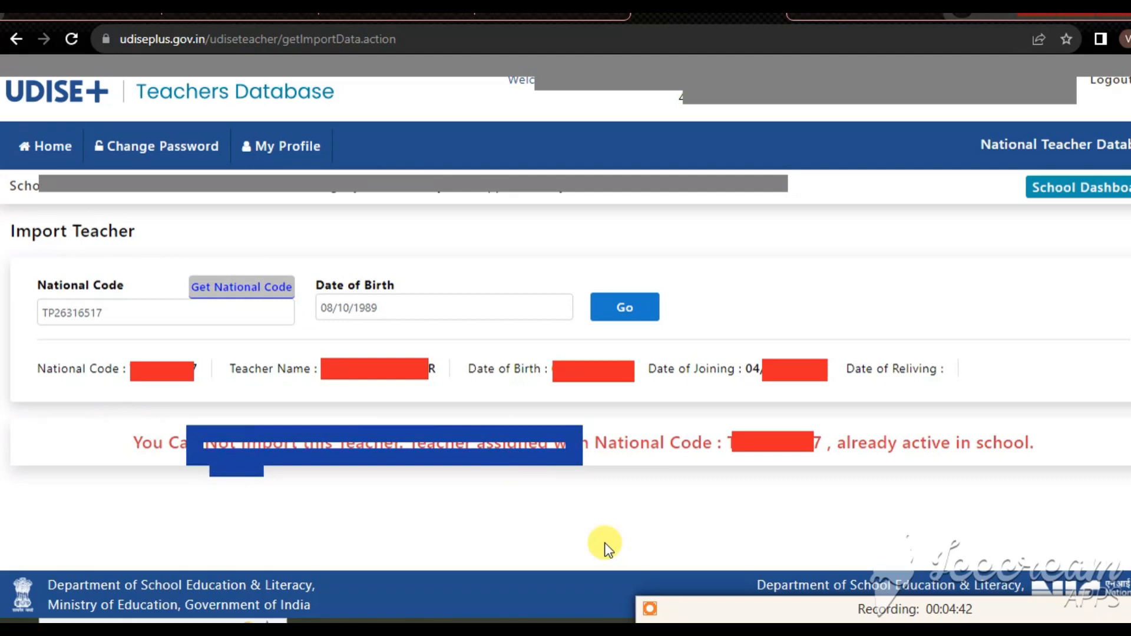
{"action": "left_click", "coordinate": [651, 631]}
{"action": "left_click", "coordinate": [672, 631]}
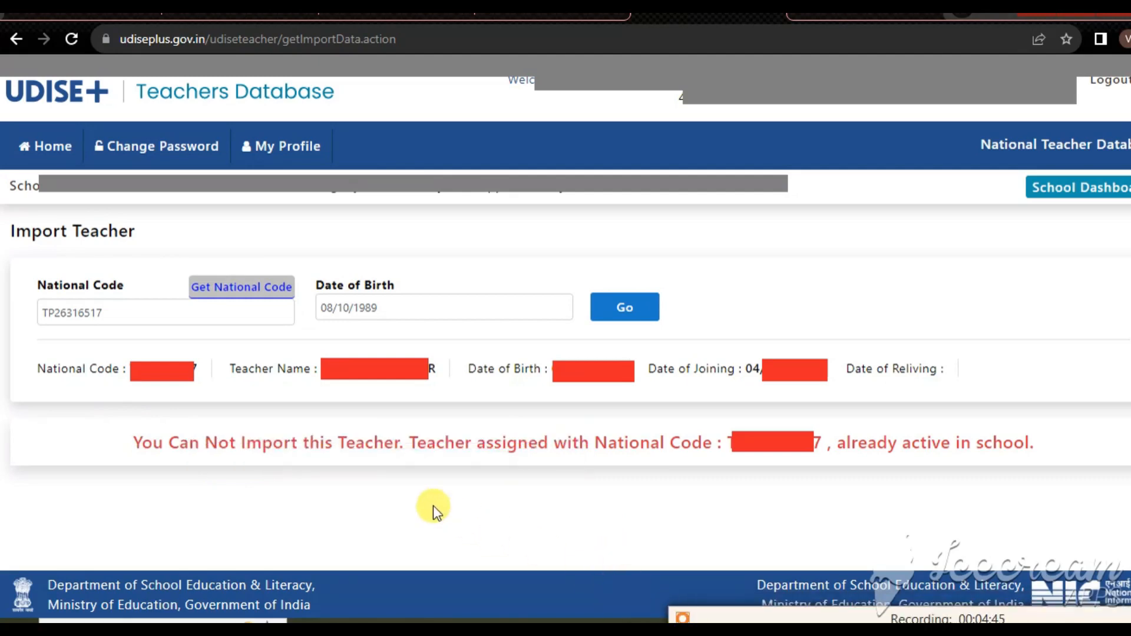
{"action": "mouse_move", "coordinate": [123, 423]}
{"action": "left_mouse_down"}
{"action": "mouse_move", "coordinate": [196, 480]}
{"action": "mouse_move", "coordinate": [796, 455]}
{"action": "mouse_move", "coordinate": [1064, 472]}
{"action": "left_mouse_up"}
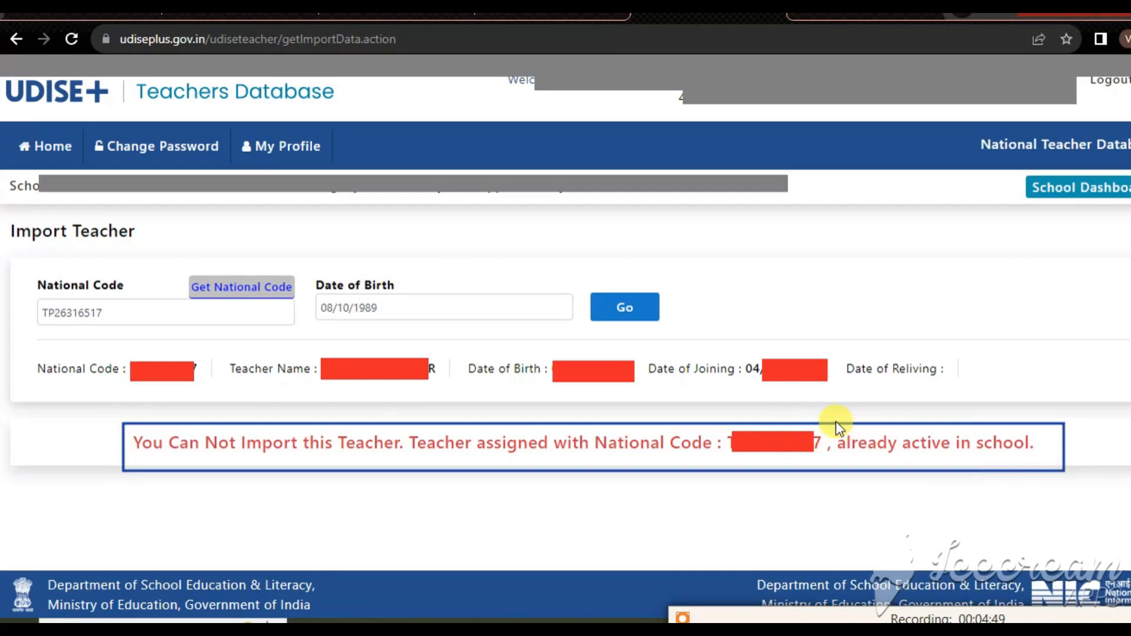
{"action": "left_click_drag", "start_coordinate": [827, 427], "coordinate": [1041, 461]}
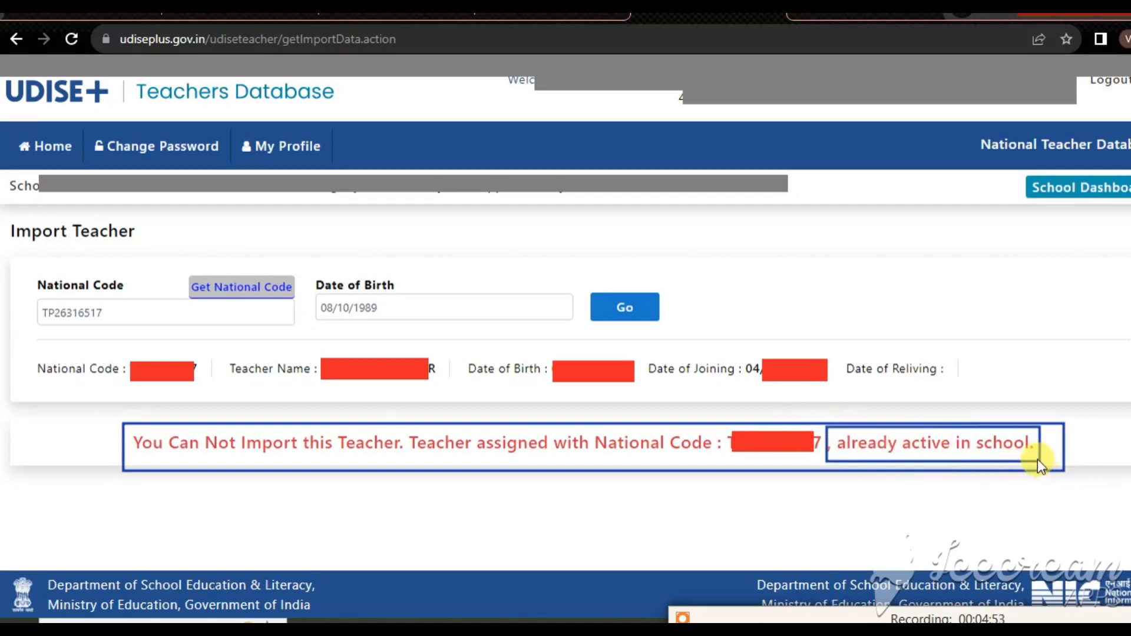